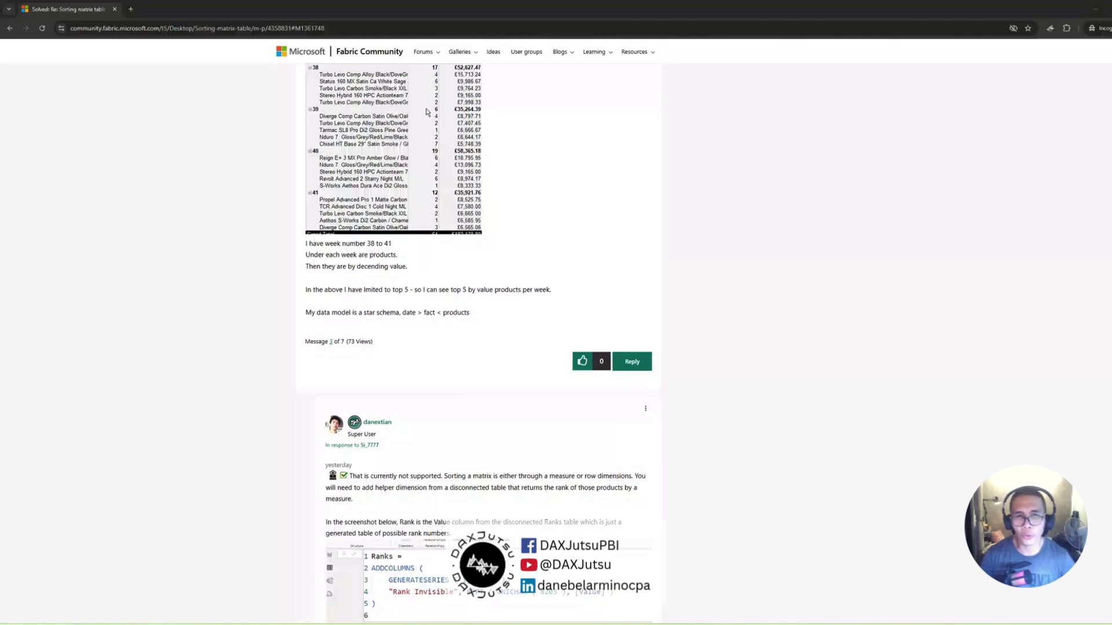
Leave the forum's matrix-sorting question and add a blank page to the Power BI report.
{"action": "scroll", "coordinate": [18, 480], "scroll_direction": "up", "scroll_amount": 3}
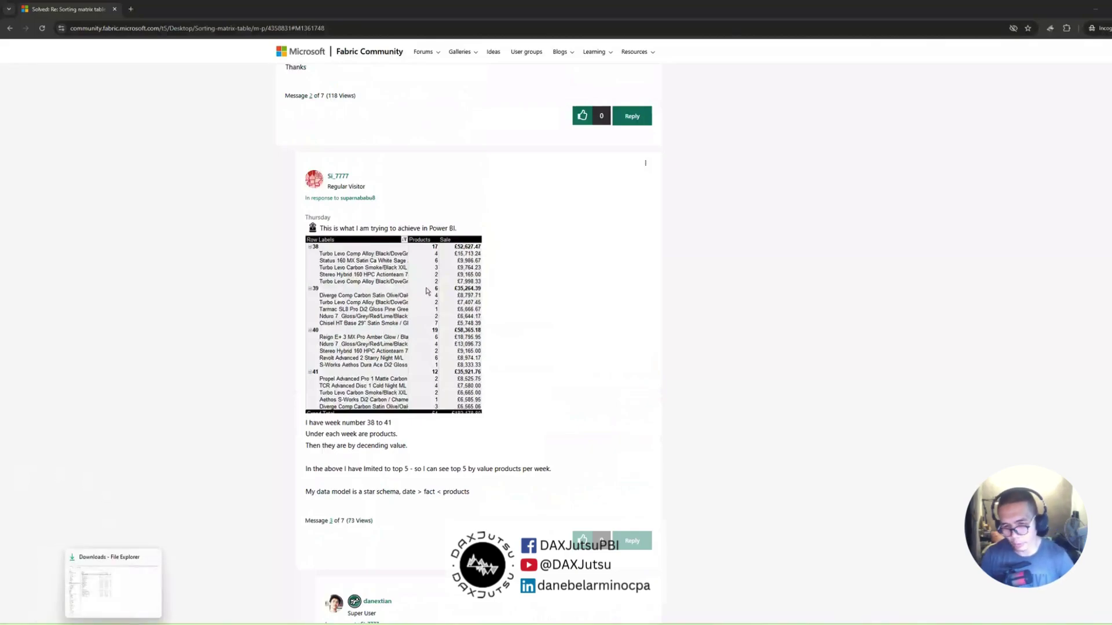
{"action": "left_click", "coordinate": [99, 576]}
{"action": "left_click", "coordinate": [133, 604]}
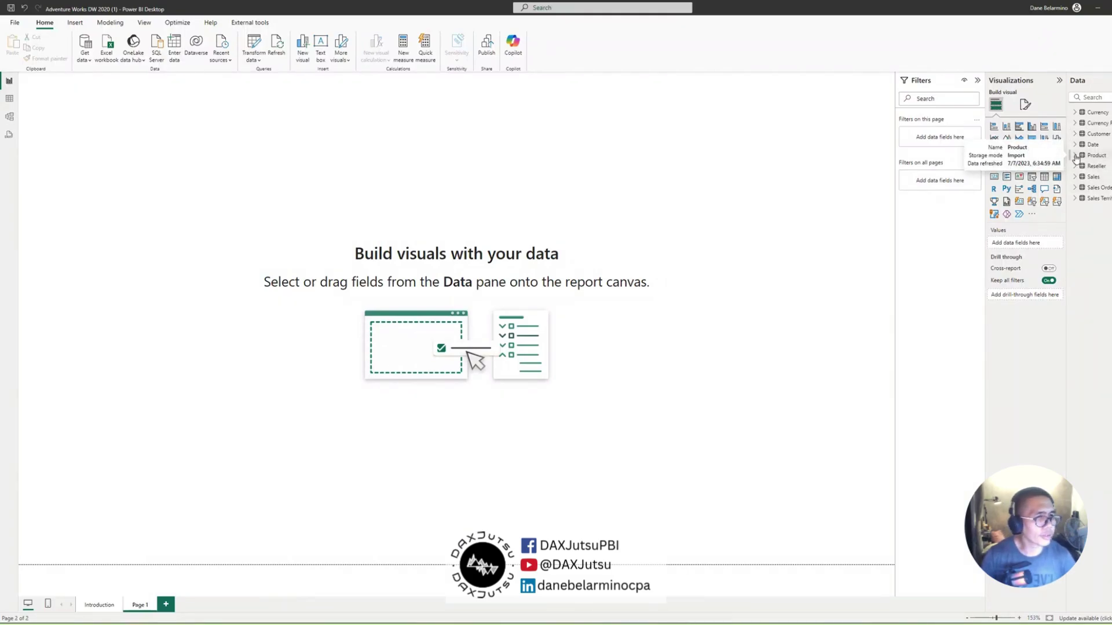
Place a Month table on the canvas and enlarge it to show more months.
{"action": "left_click", "coordinate": [1103, 97]}
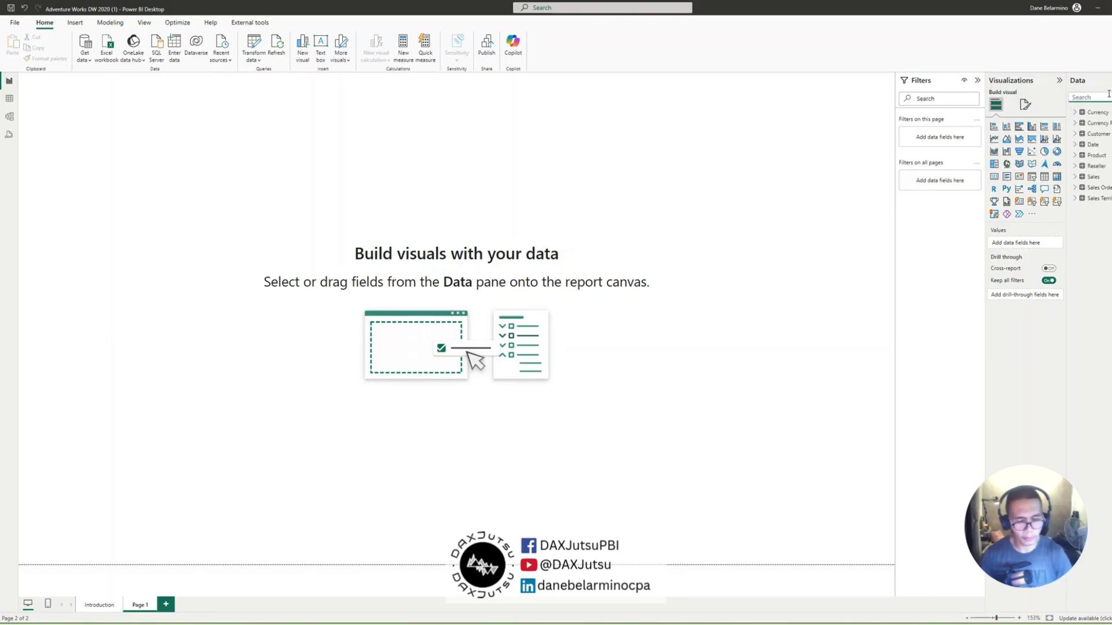
{"action": "type", "text": "month"}
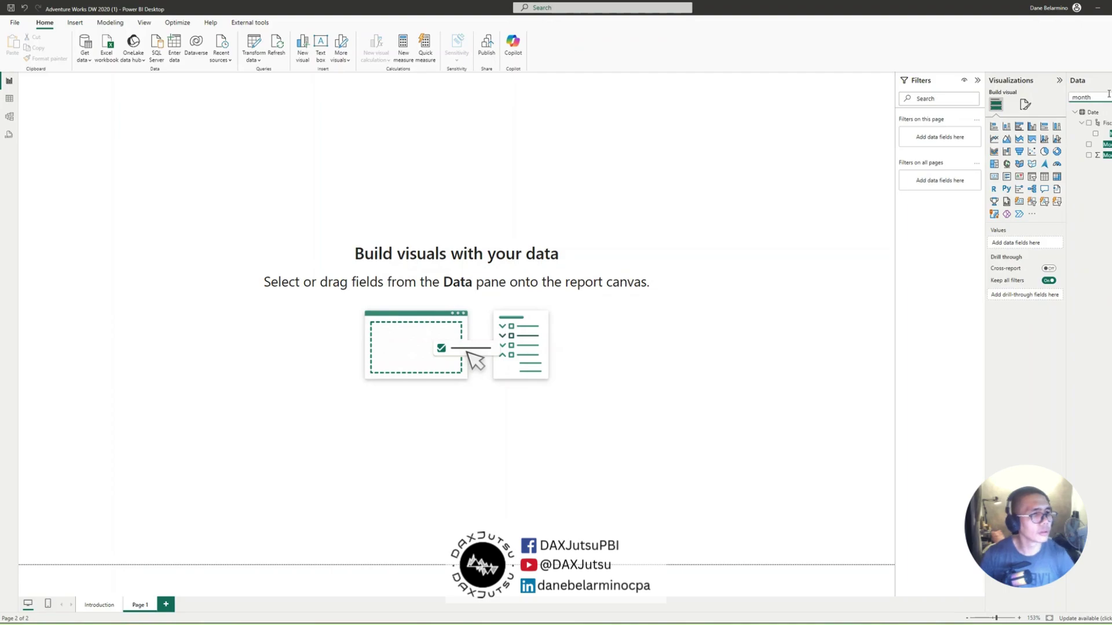
{"action": "left_click_drag", "start_coordinate": [1106, 145], "coordinate": [350, 199]}
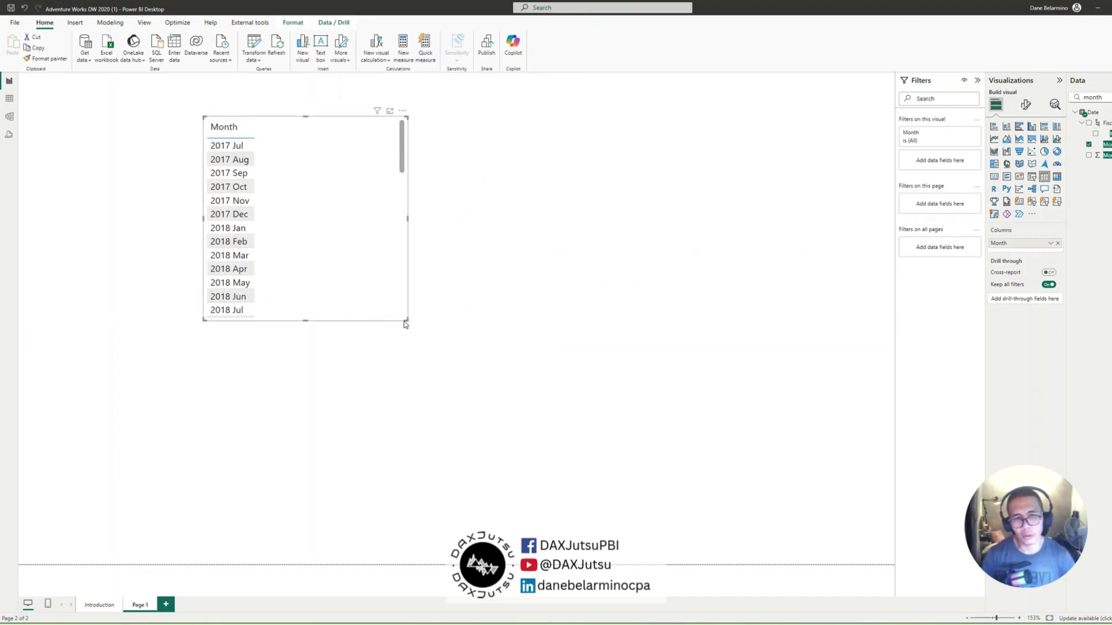
{"action": "left_click_drag", "start_coordinate": [406, 320], "coordinate": [410, 406]}
{"action": "left_click_drag", "start_coordinate": [409, 447], "coordinate": [418, 480]}
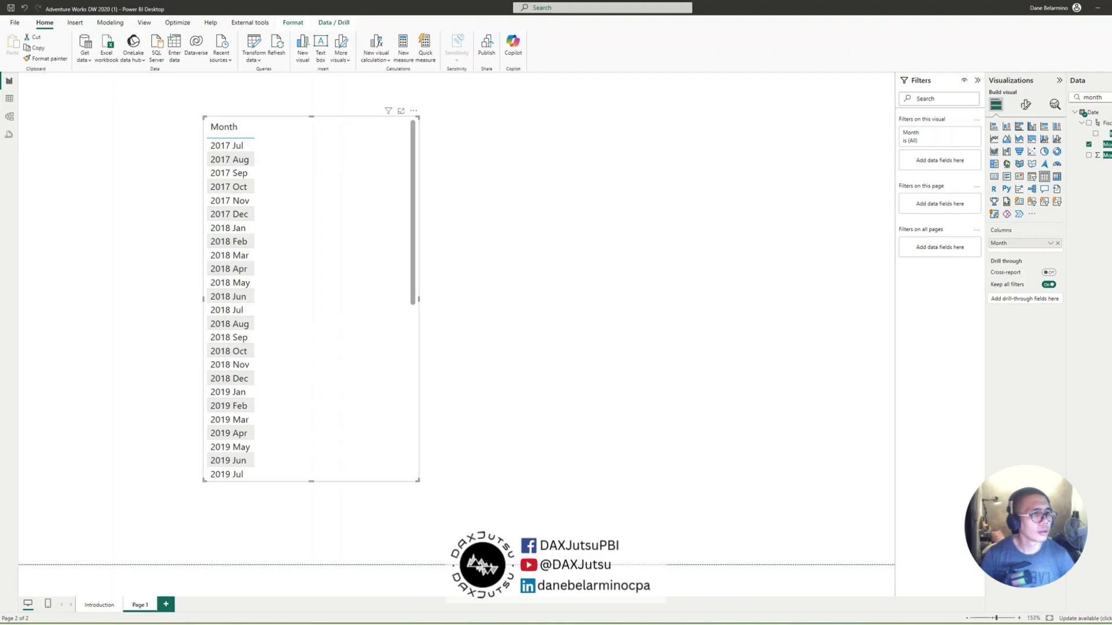
Add Category, convert the table to a matrix with Category nested under Month, and expand all.
{"action": "key", "text": "ctrl+a"}
{"action": "type", "text": "category"}
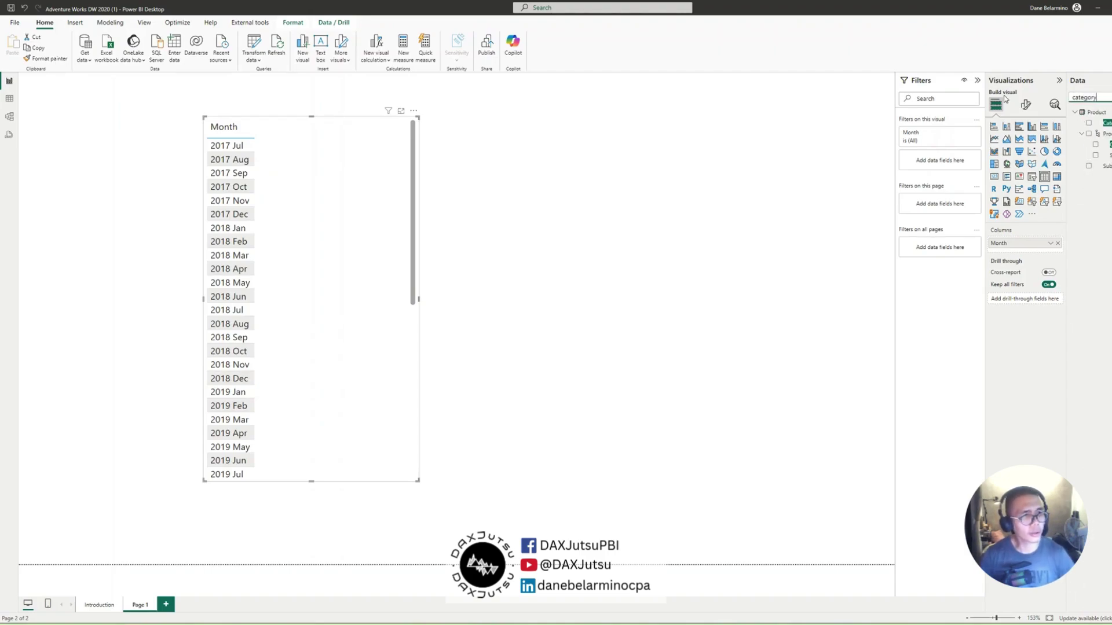
{"action": "left_click_drag", "start_coordinate": [1103, 123], "coordinate": [239, 215]}
{"action": "left_click_drag", "start_coordinate": [342, 511], "coordinate": [413, 562]}
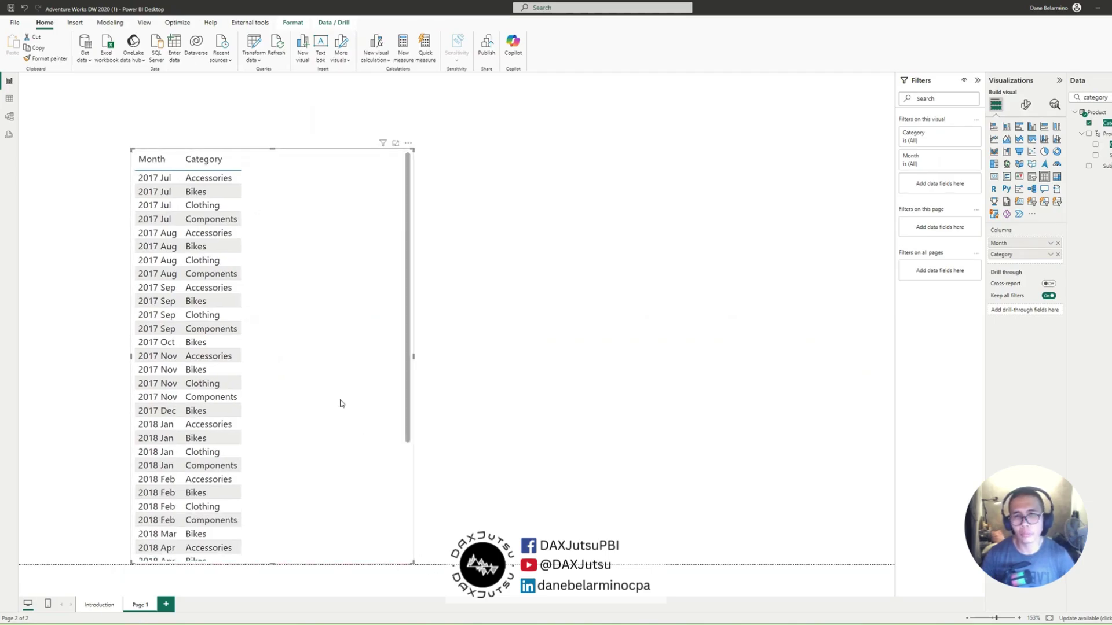
{"action": "left_click", "coordinate": [1057, 176]}
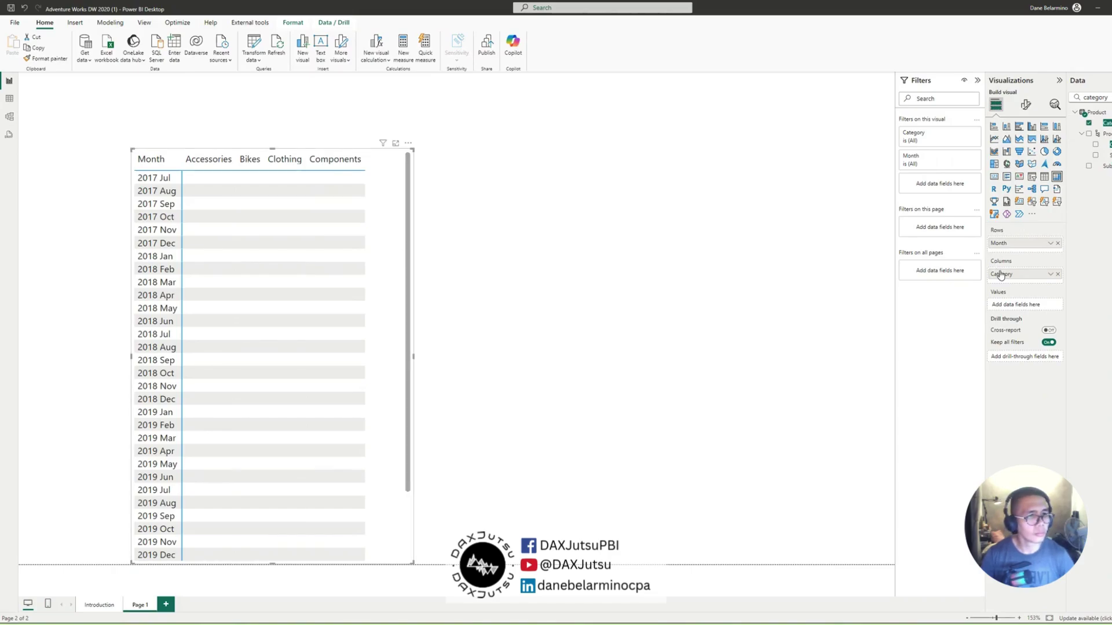
{"action": "left_click_drag", "start_coordinate": [1000, 275], "coordinate": [1011, 255]}
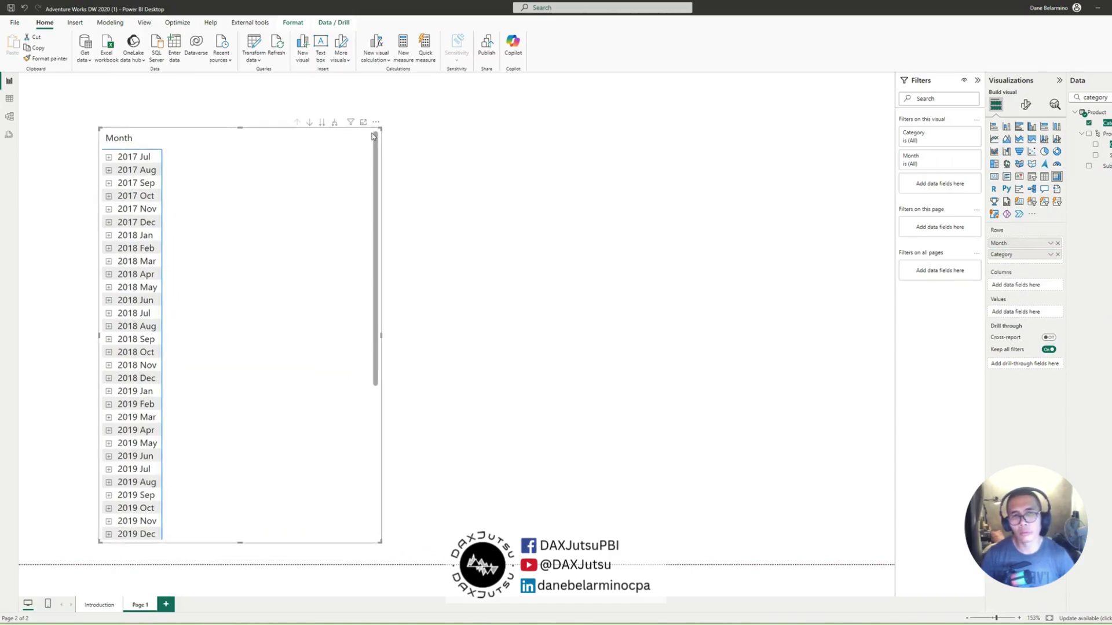
{"action": "left_click", "coordinate": [334, 122]}
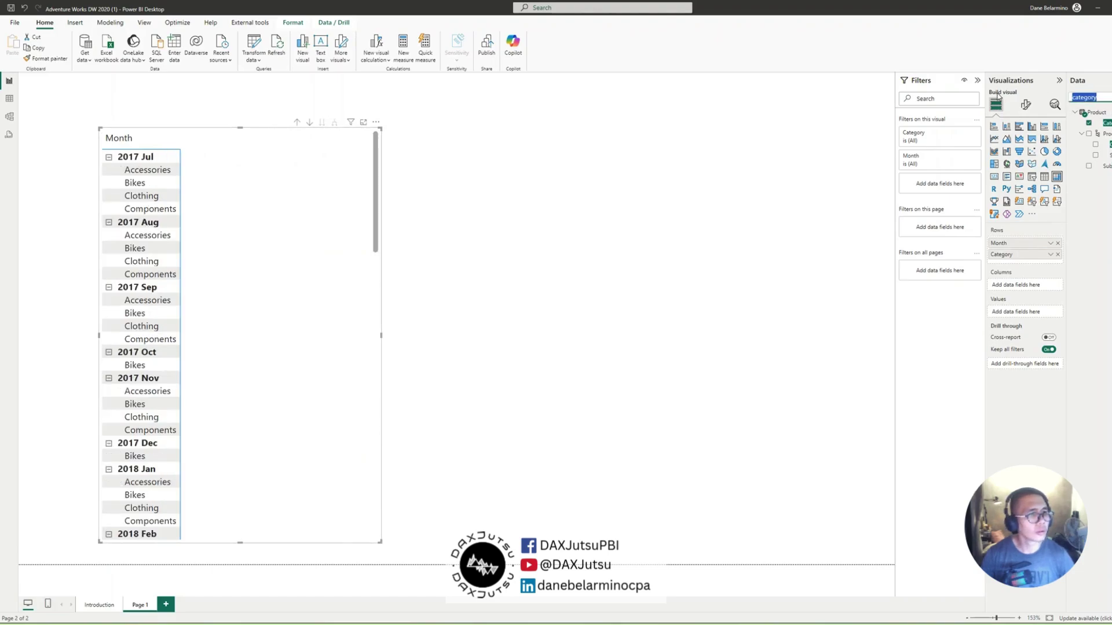
{"action": "type", "text": "sales"}
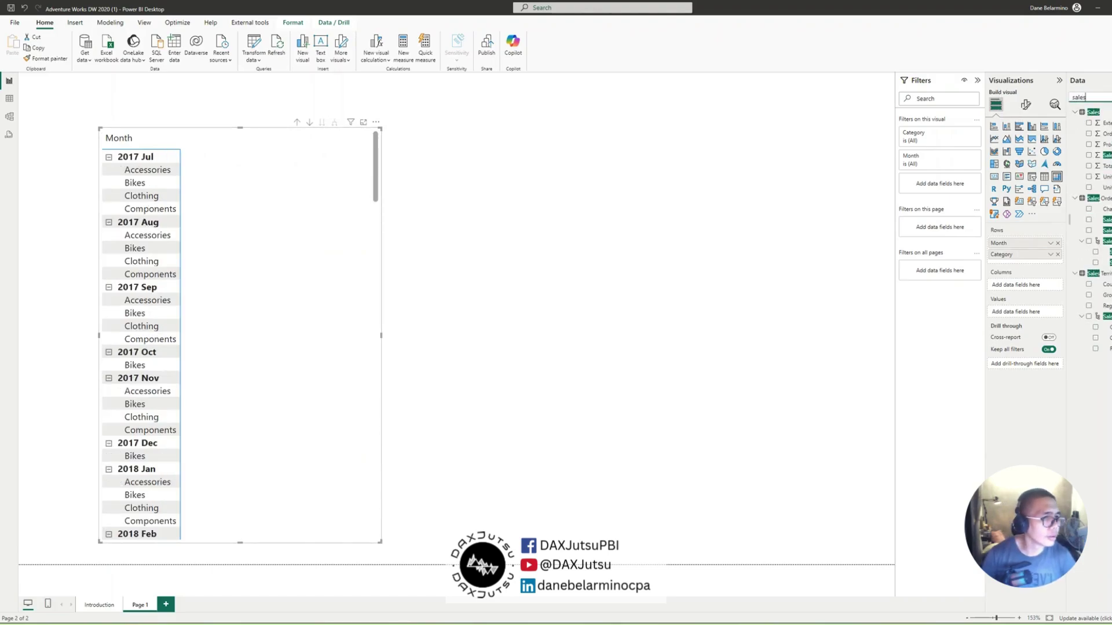
{"action": "right_click", "coordinate": [1103, 144]}
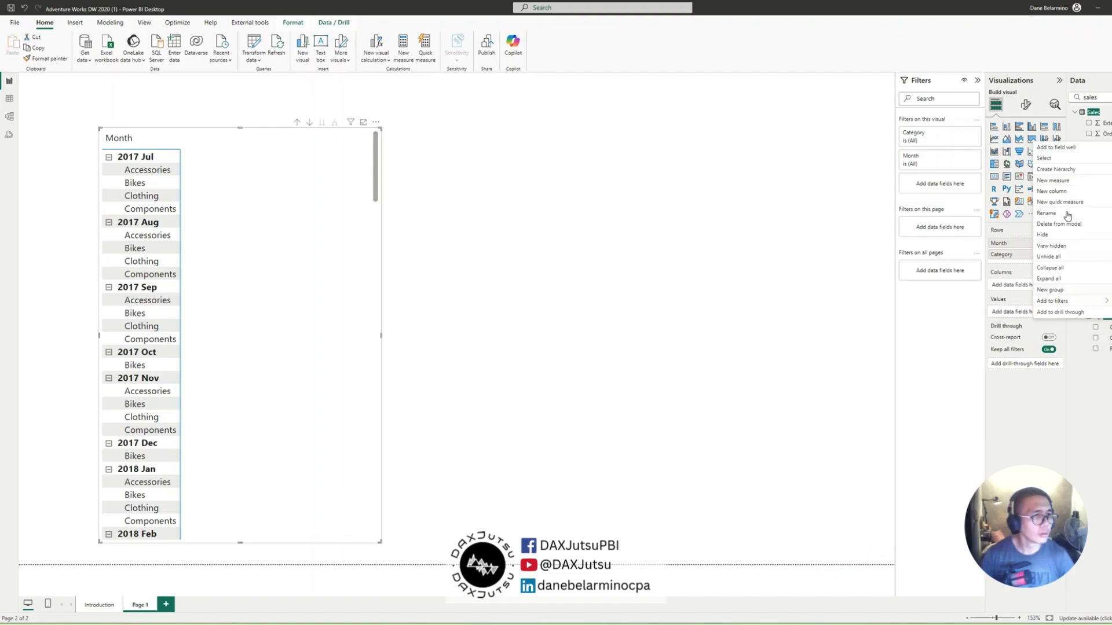
Create a Sales measure Total Sales = SUM(Sales[Sales Amount]).
{"action": "left_click", "coordinate": [1066, 184]}
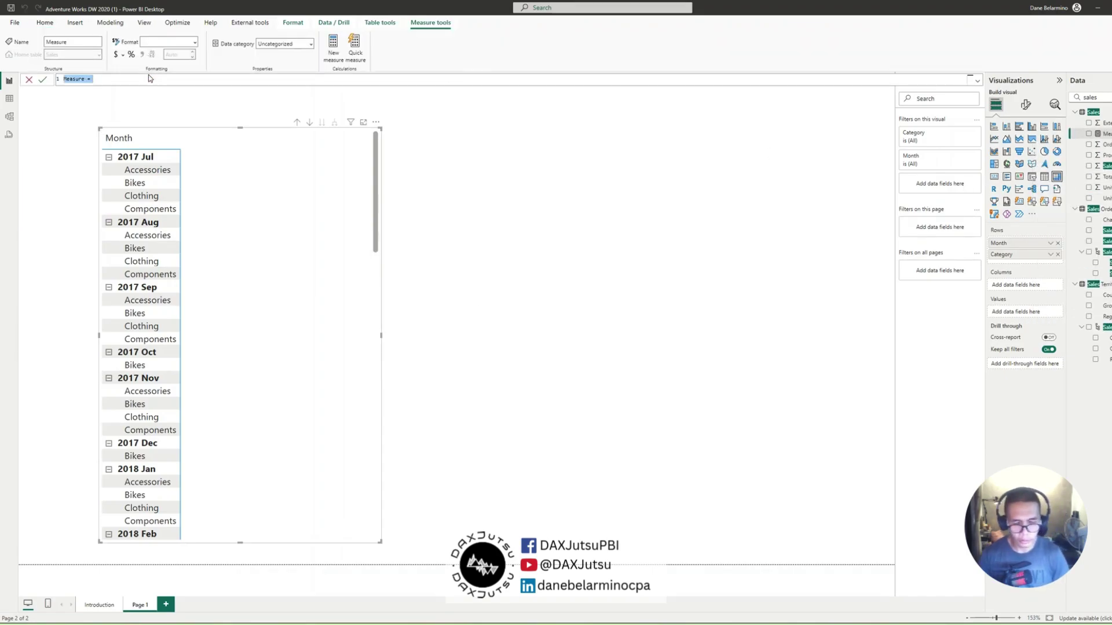
{"action": "type", "text": "Total S"}
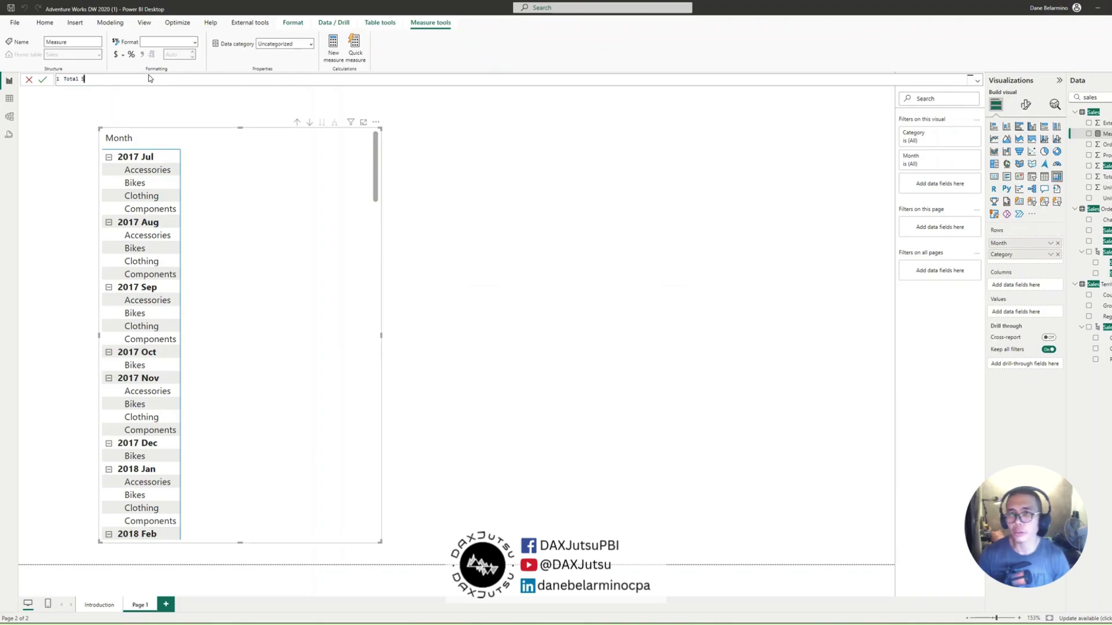
{"action": "type", "text": "ales"}
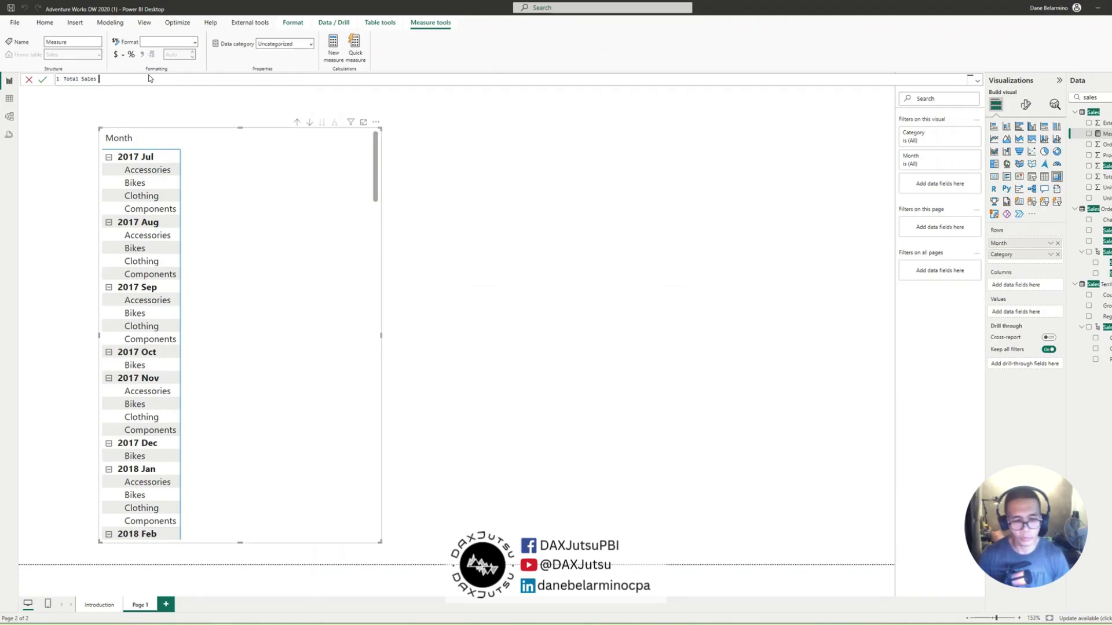
{"action": "type", "text": "le ="}
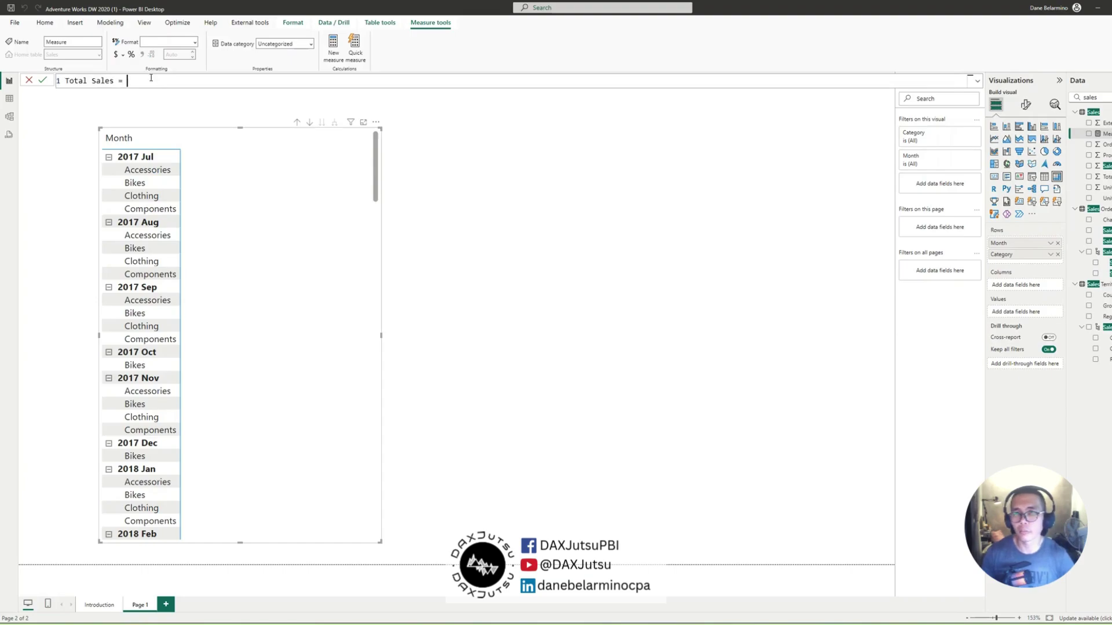
{"action": "key", "text": "shift+Return"}
{"action": "type", "text": "SUM ( sale"}
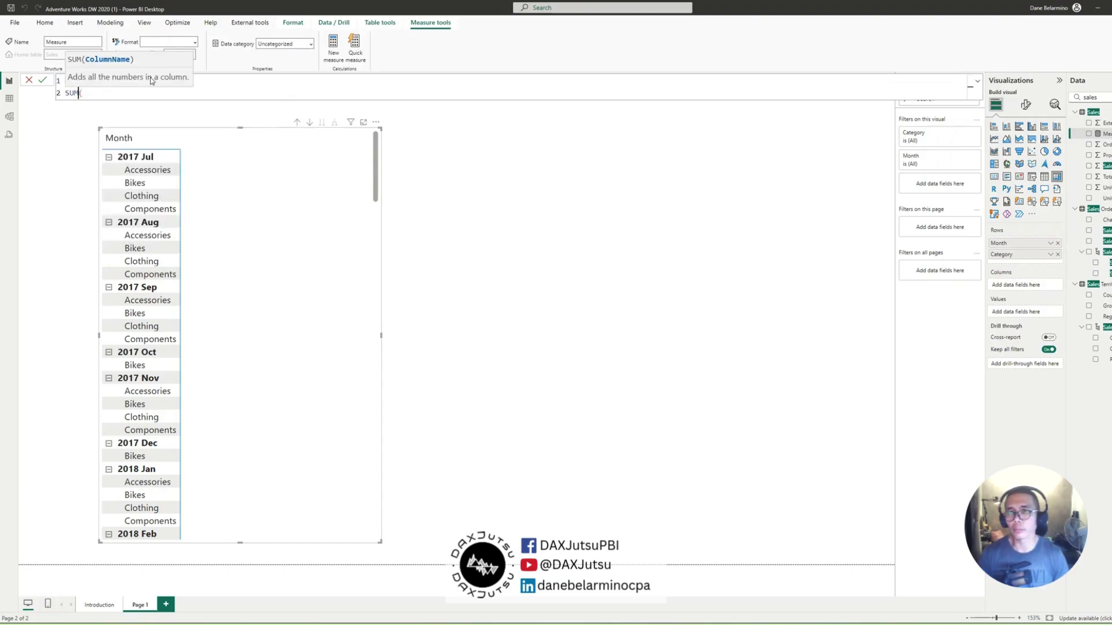
{"action": "key", "text": "Down"}
{"action": "key", "text": "Down"}
{"action": "key", "text": "Down"}
{"action": "key", "text": "Down"}
{"action": "key", "text": "Down"}
{"action": "key", "text": "Down"}
{"action": "key", "text": "Down"}
{"action": "key", "text": "Down"}
{"action": "key", "text": "Down"}
{"action": "key", "text": "Down"}
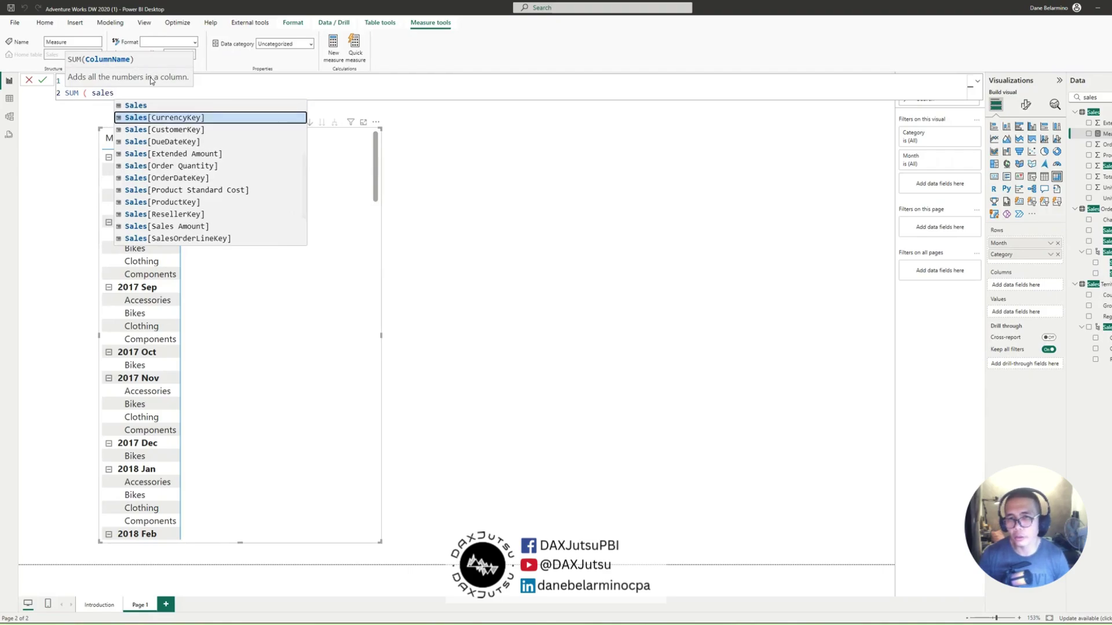
{"action": "key", "text": "Tab"}
{"action": "type", "text": ")"}
{"action": "key", "text": "Return"}
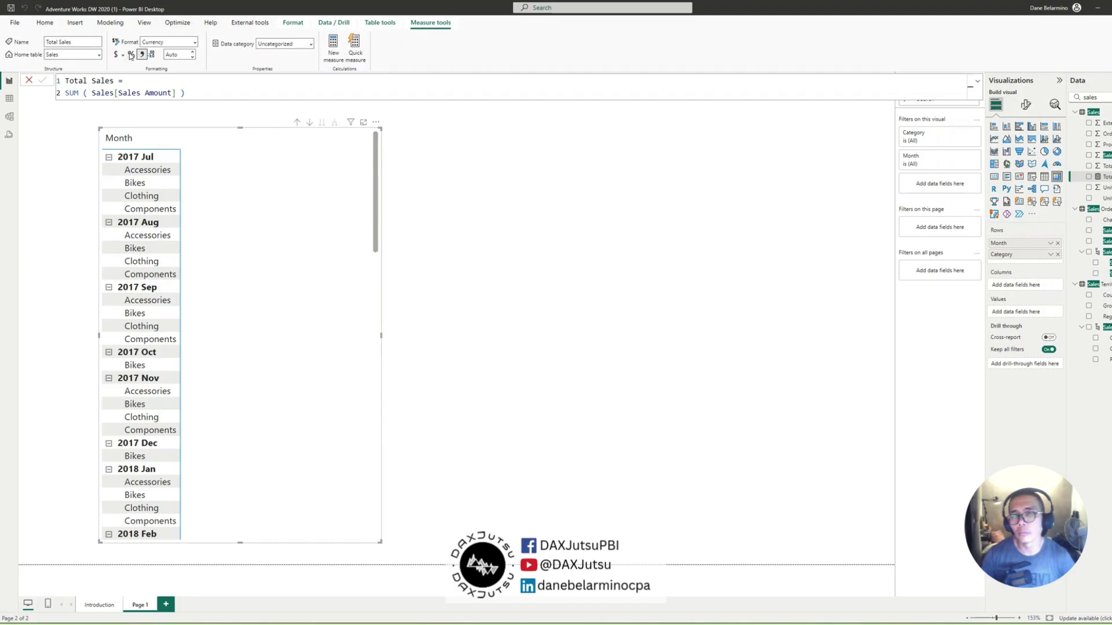
Add Total Sales as the matrix values, formatted as $ currency with 0 decimals.
{"action": "left_click", "coordinate": [181, 56]}
{"action": "type", "text": "0"}
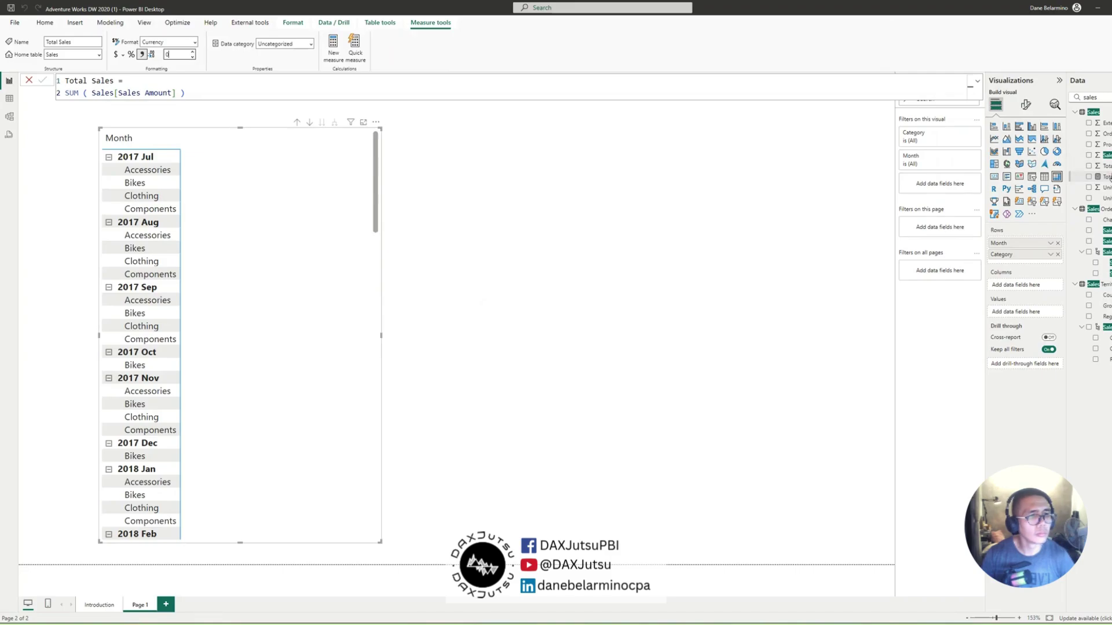
{"action": "left_click_drag", "start_coordinate": [1103, 177], "coordinate": [281, 201]}
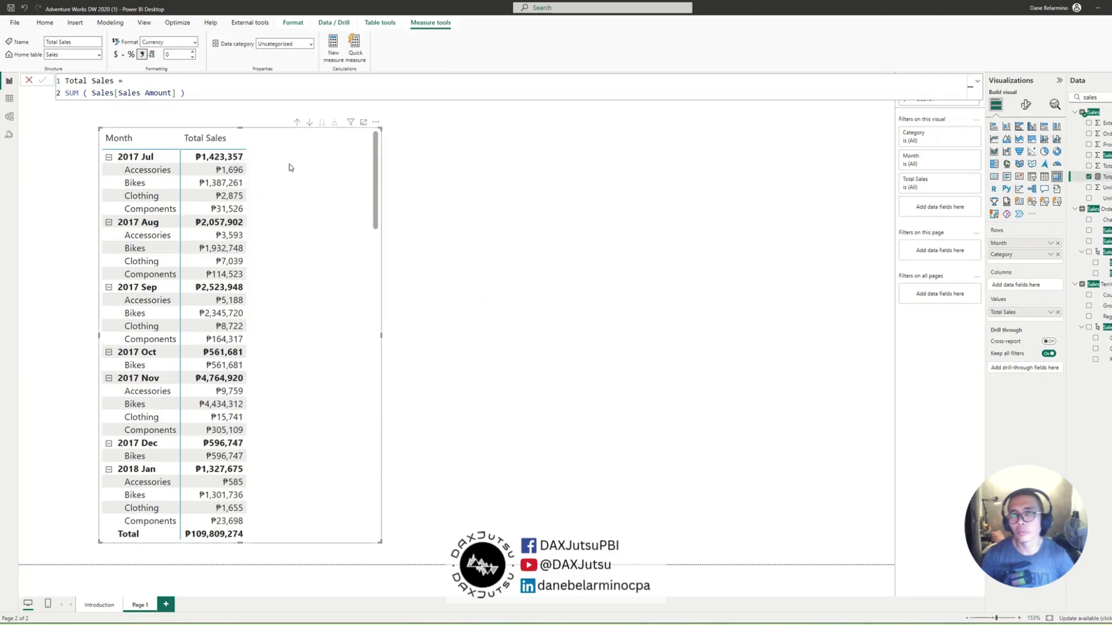
{"action": "left_click", "coordinate": [117, 56]}
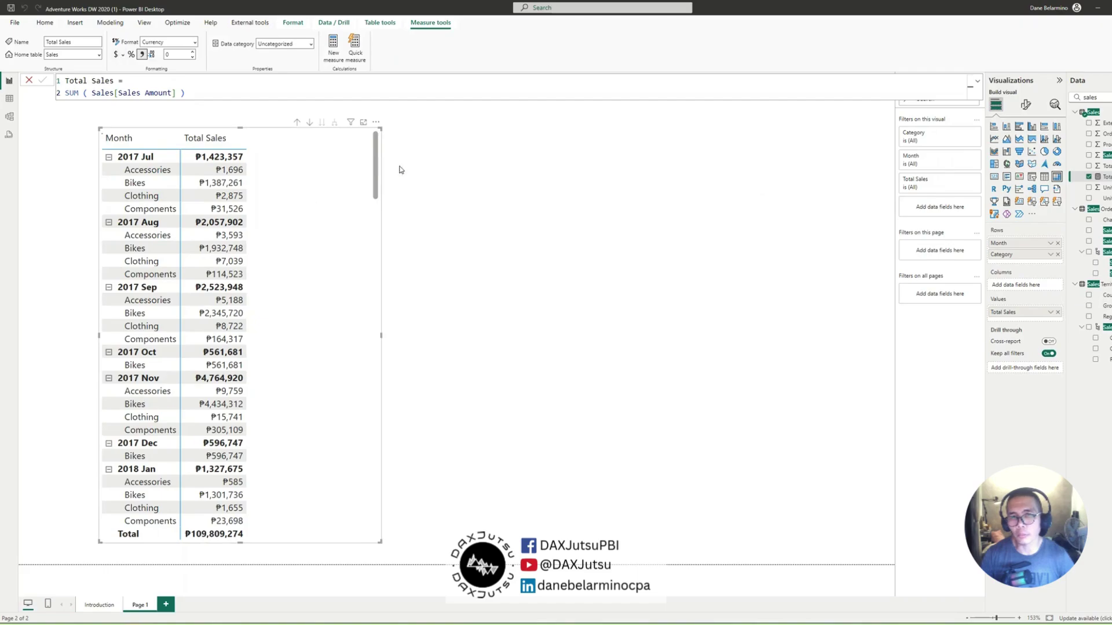
{"action": "left_click", "coordinate": [177, 54]}
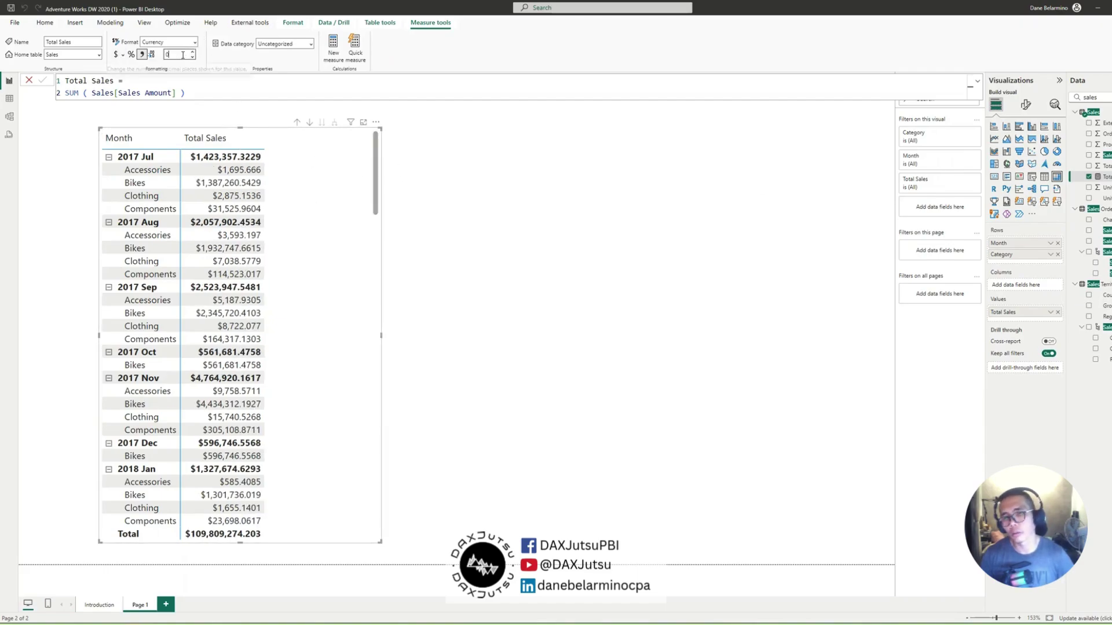
{"action": "type", "text": "0"}
{"action": "key", "text": "Return"}
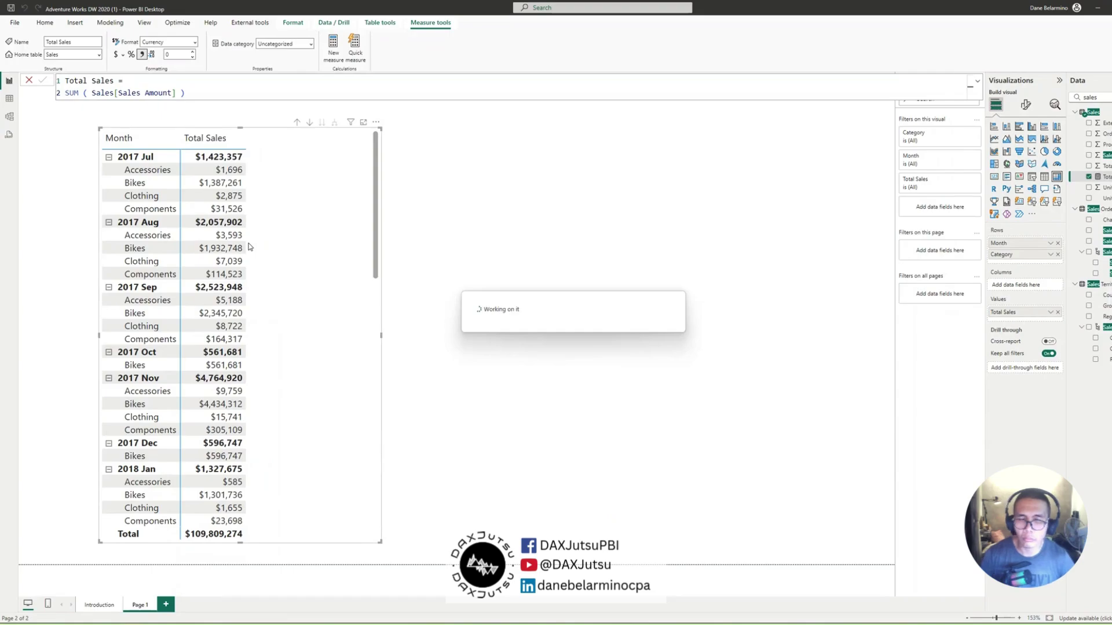
{"action": "left_click_drag", "start_coordinate": [268, 211], "coordinate": [300, 209]}
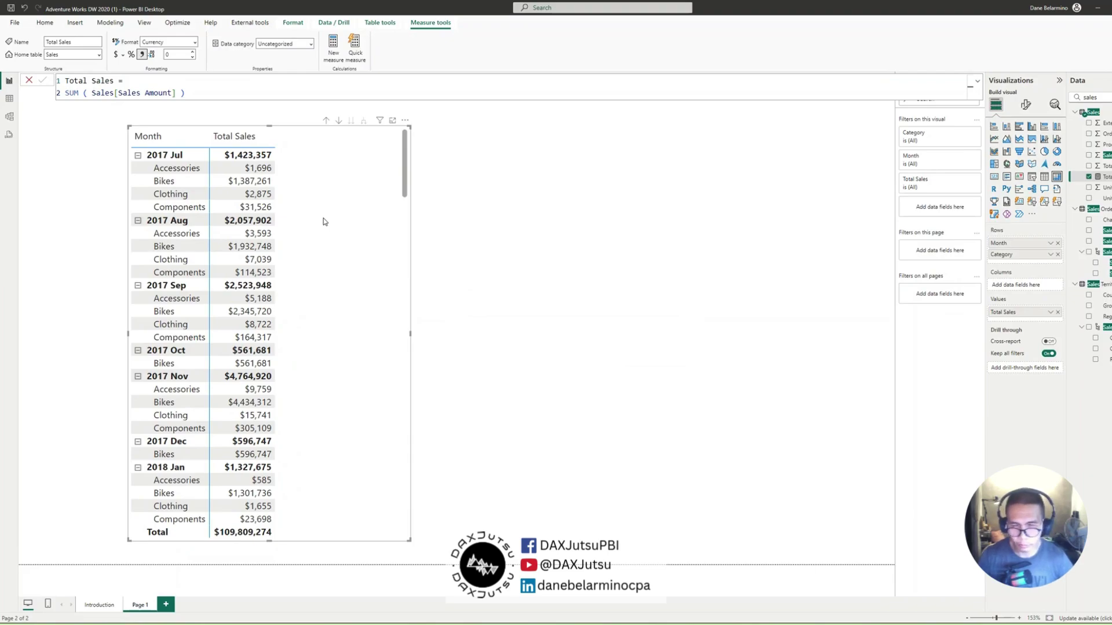
{"action": "left_click_drag", "start_coordinate": [324, 221], "coordinate": [321, 220]}
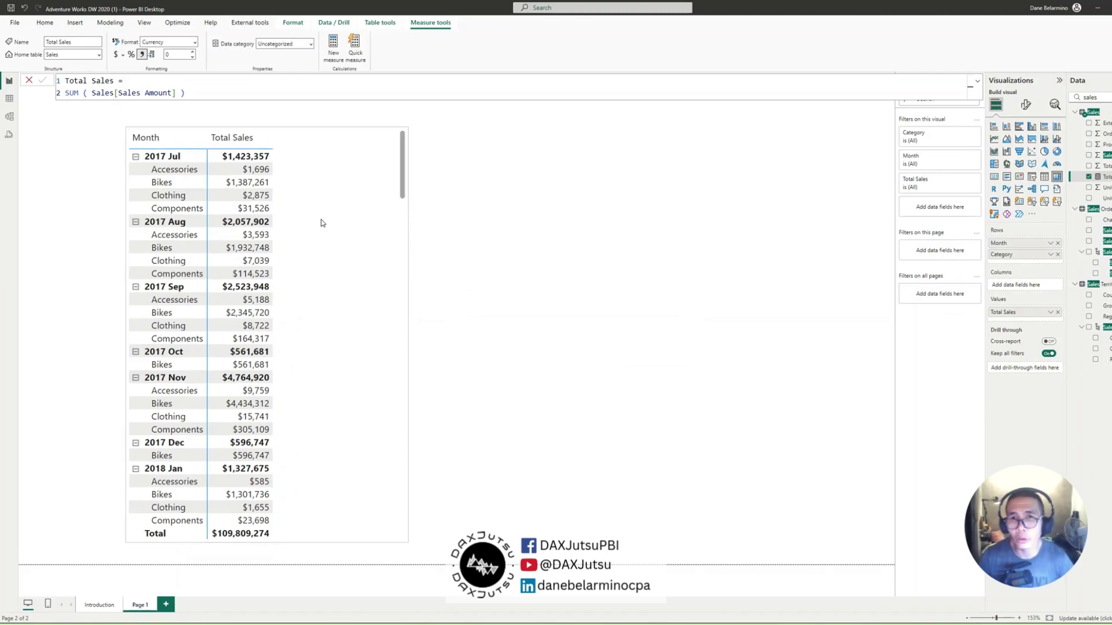
{"action": "left_click", "coordinate": [260, 139]}
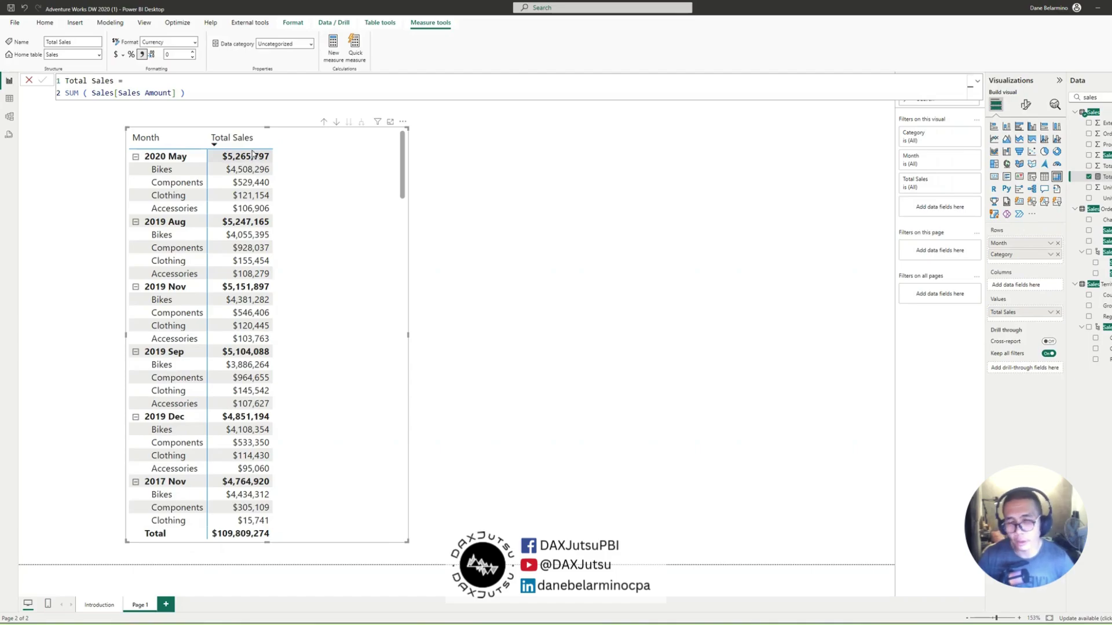
{"action": "left_click_drag", "start_coordinate": [350, 173], "coordinate": [344, 169]}
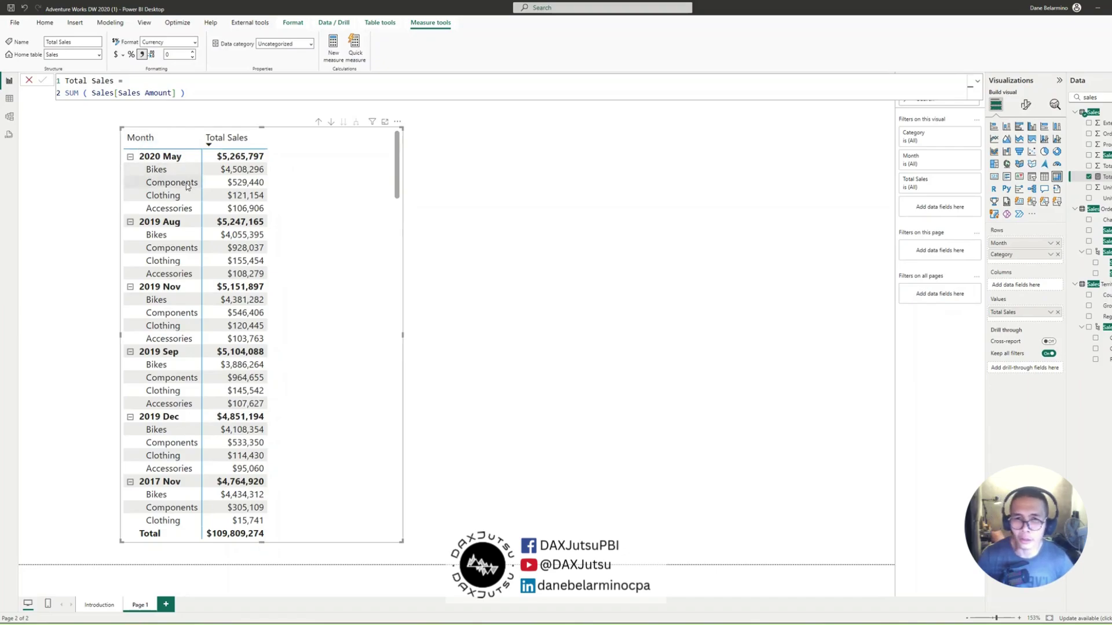
{"action": "scroll", "coordinate": [301, 178], "scroll_direction": "down", "scroll_amount": 3}
{"action": "scroll", "coordinate": [301, 179], "scroll_direction": "up", "scroll_amount": 3}
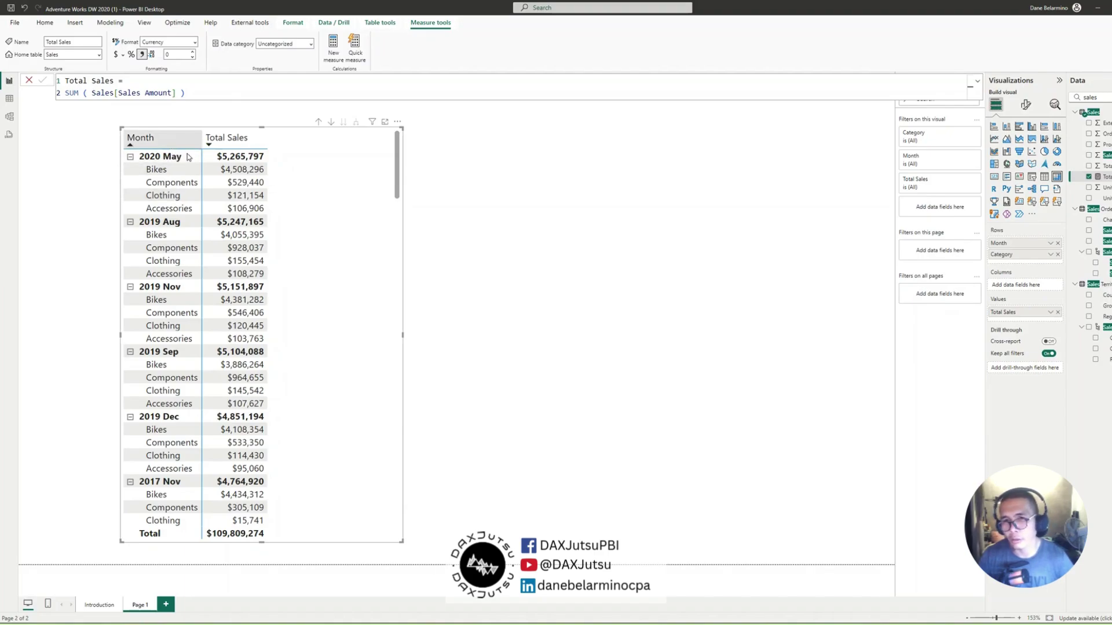
{"action": "left_click", "coordinate": [169, 143]}
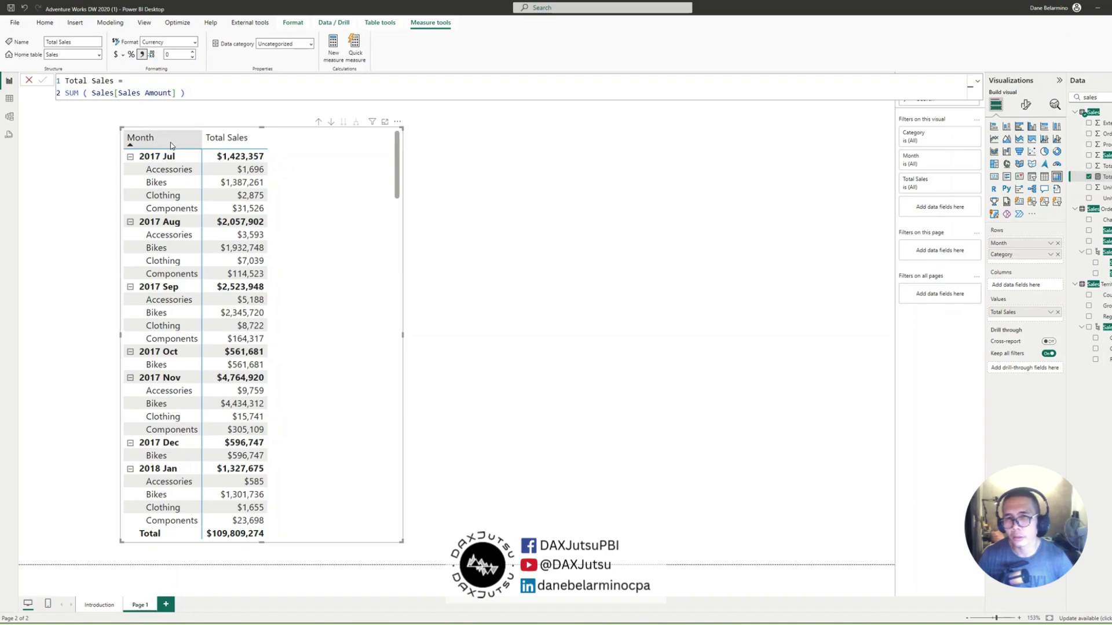
{"action": "left_click", "coordinate": [243, 142]}
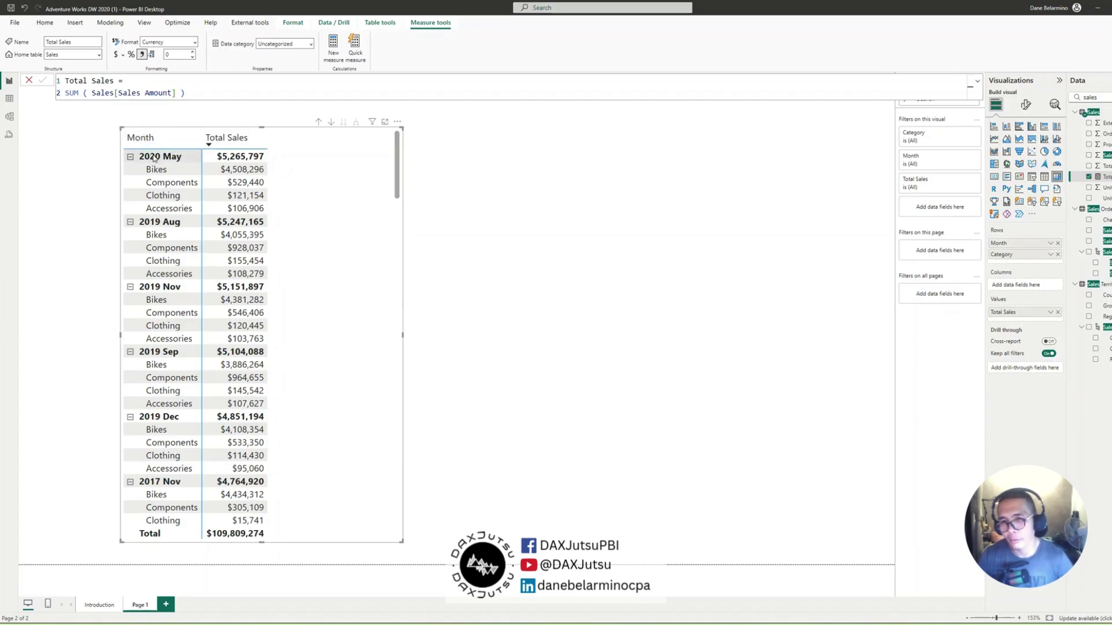
Sort the matrix by Total Sales instead of Month.
{"action": "left_click_drag", "start_coordinate": [302, 170], "coordinate": [295, 169]}
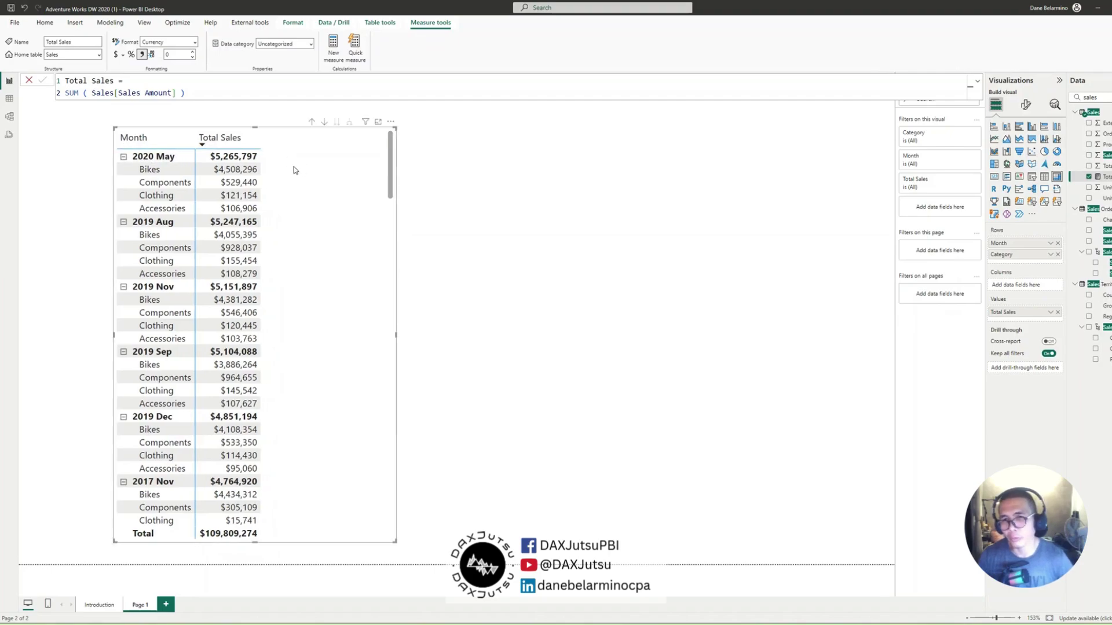
{"action": "left_click", "coordinate": [152, 141]}
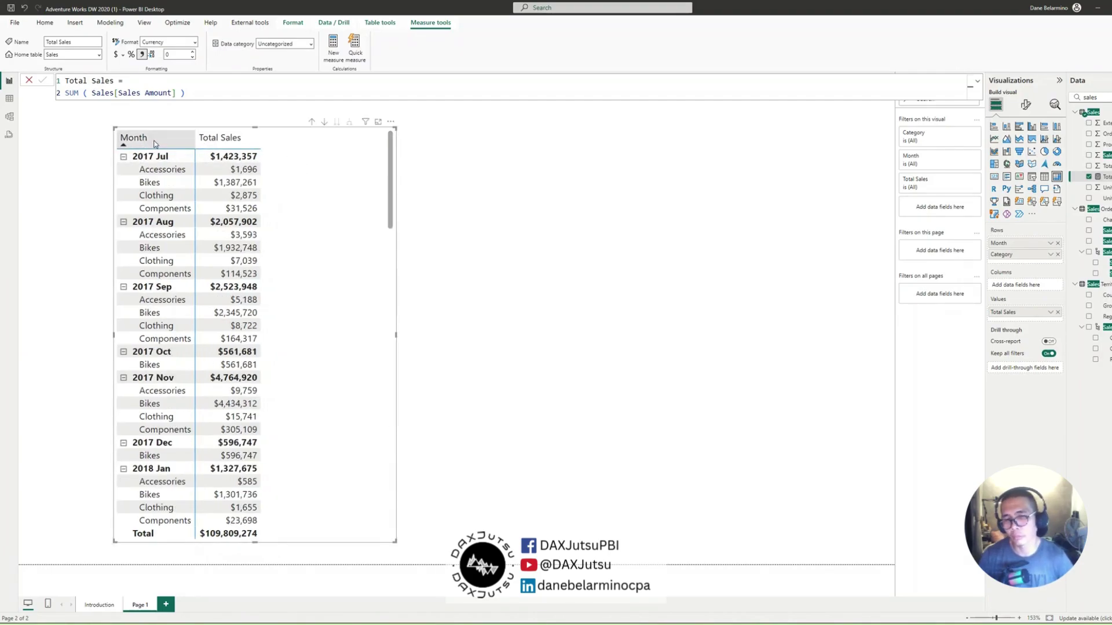
{"action": "left_click", "coordinate": [391, 122]}
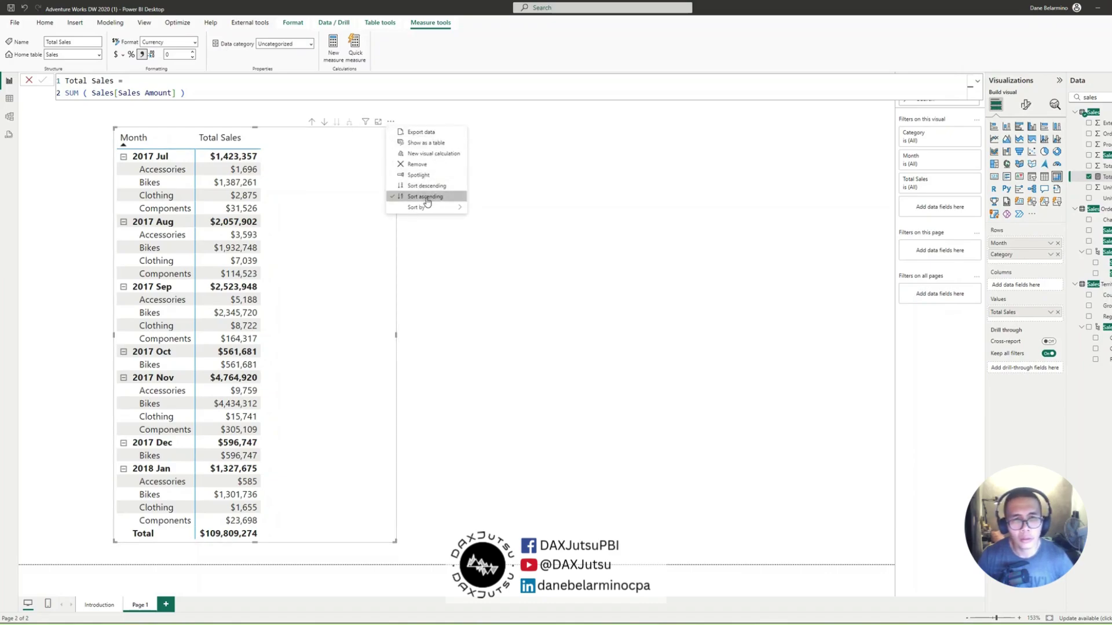
{"action": "mouse_move", "coordinate": [426, 207]}
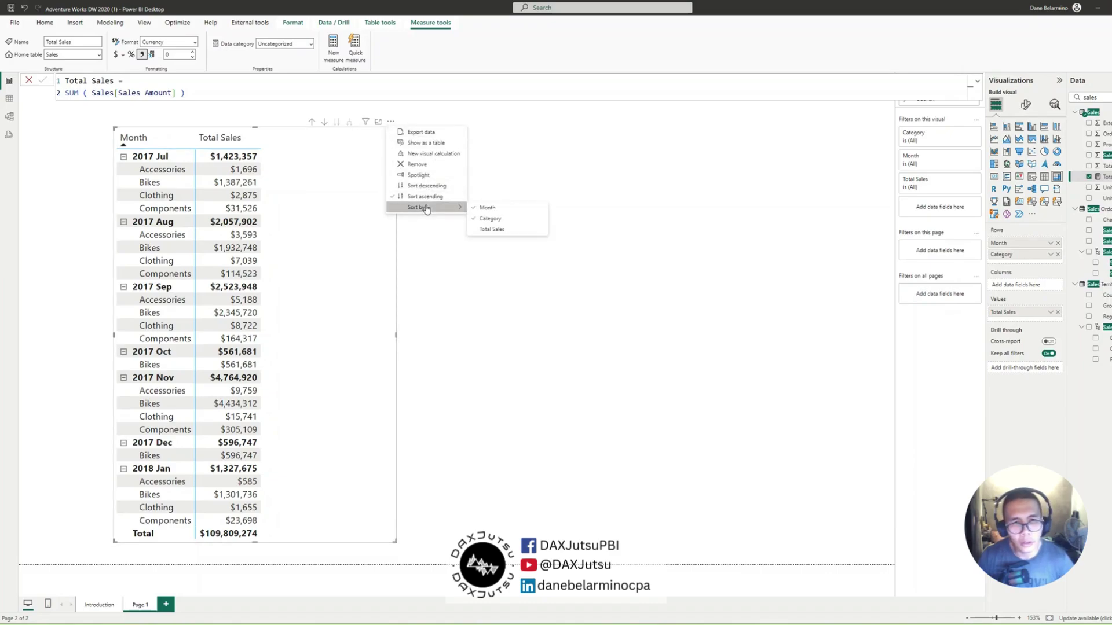
{"action": "left_click", "coordinate": [487, 230]}
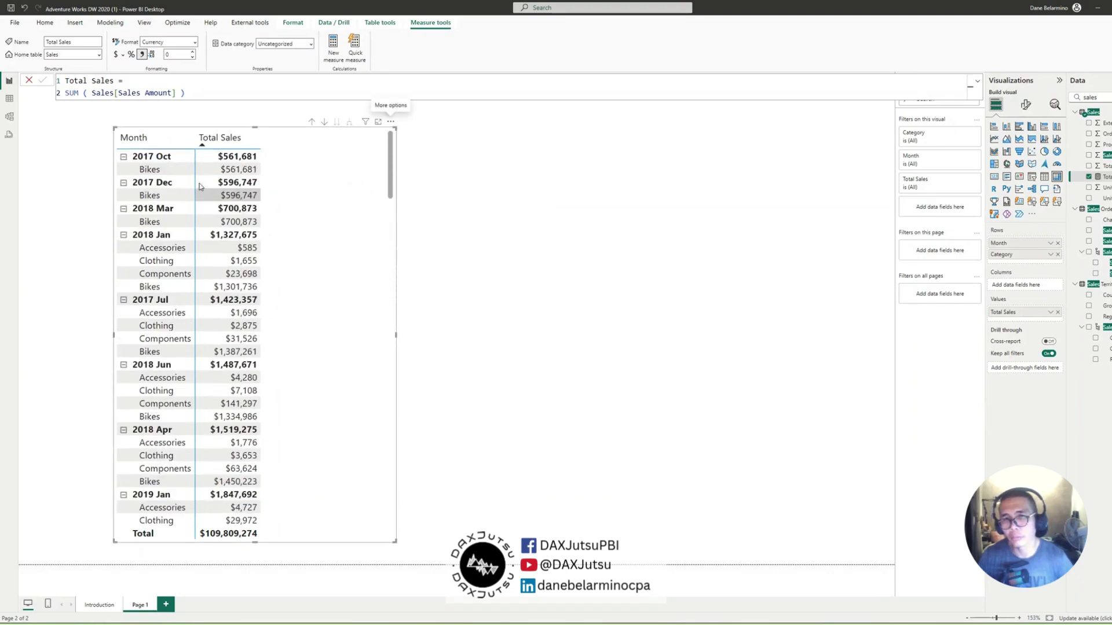
Make the Total Sales sort descending and shift the matrix slightly right and down.
{"action": "left_click", "coordinate": [391, 121]}
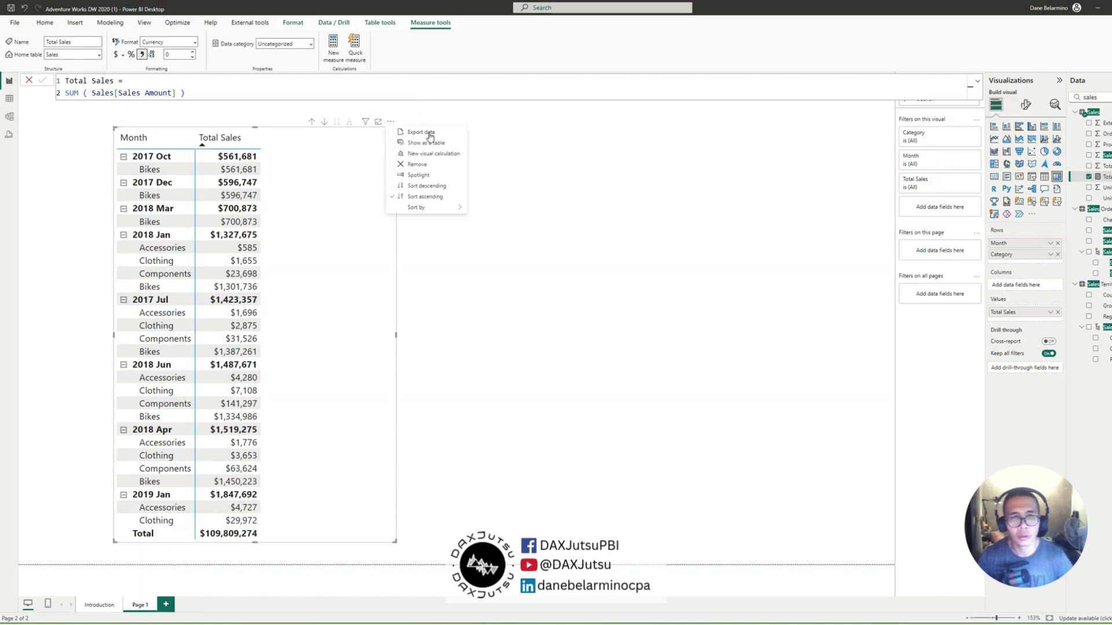
{"action": "left_click", "coordinate": [416, 187]}
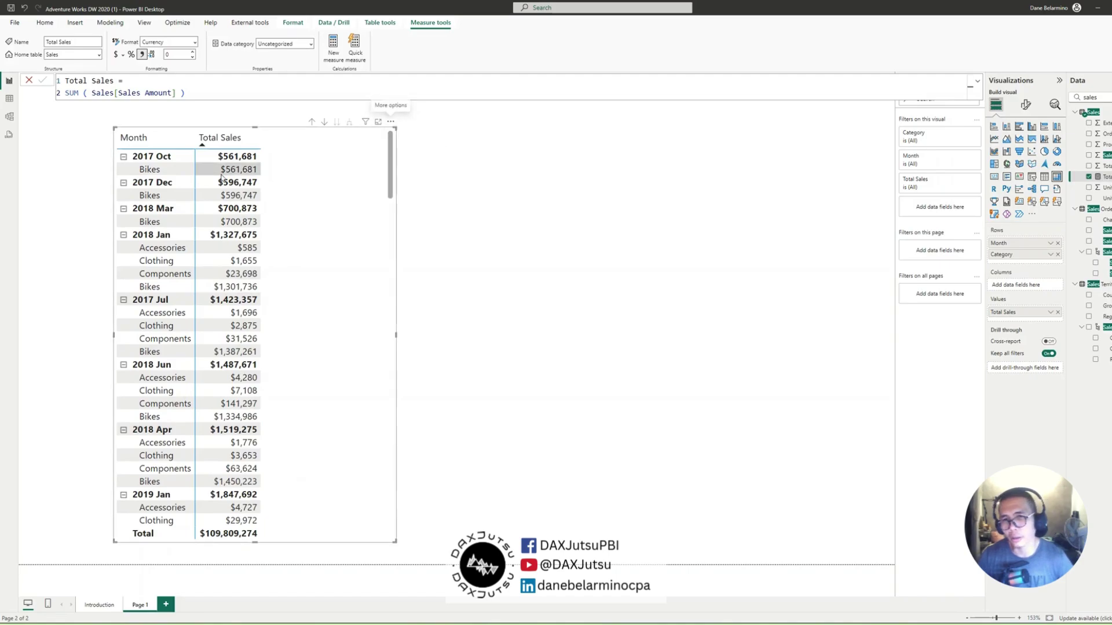
{"action": "left_click", "coordinate": [391, 122]}
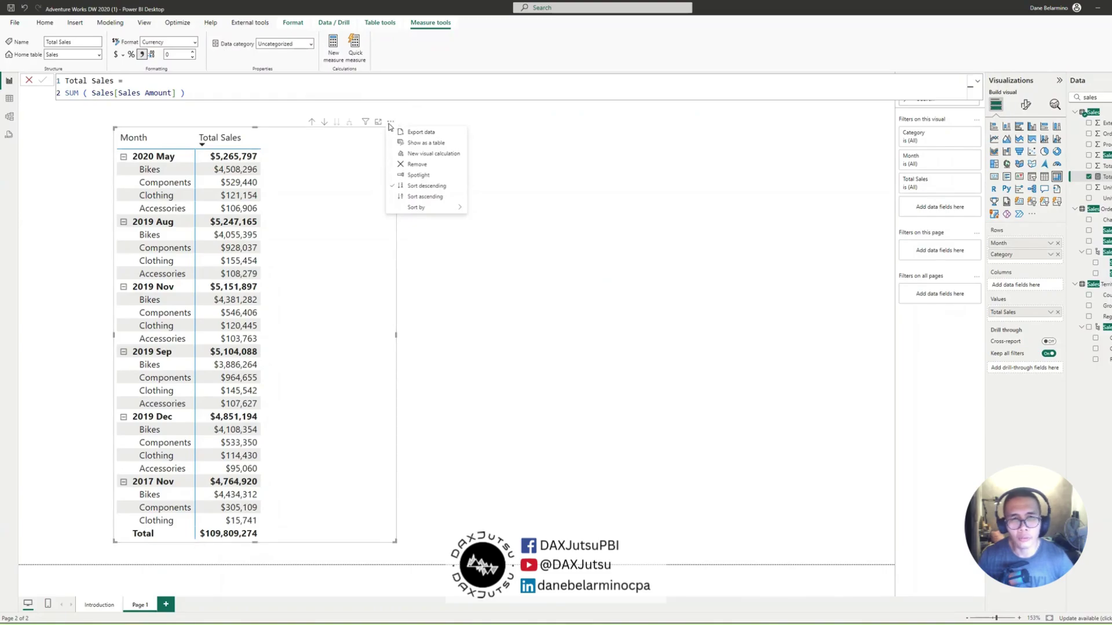
{"action": "mouse_move", "coordinate": [421, 209]}
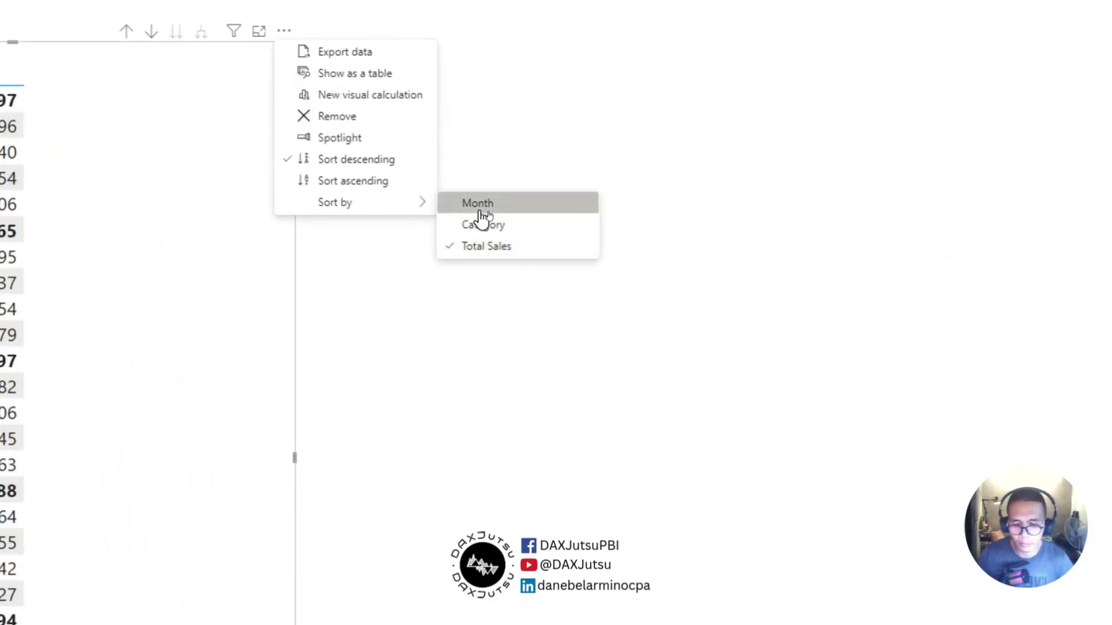
{"action": "left_click", "coordinate": [219, 284]}
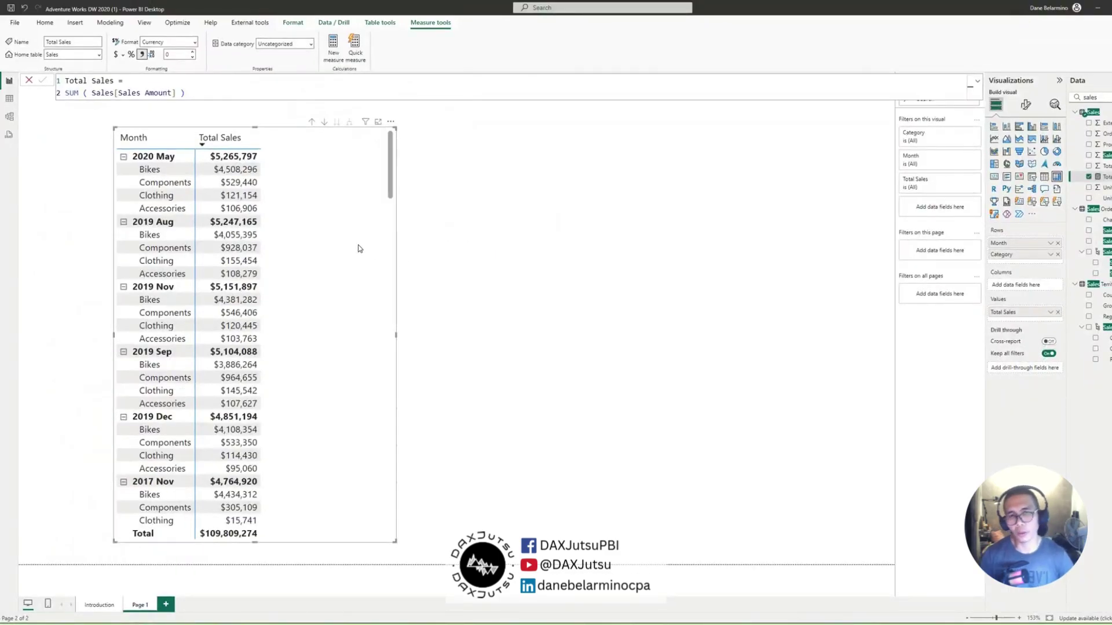
{"action": "left_click_drag", "start_coordinate": [358, 249], "coordinate": [363, 269]}
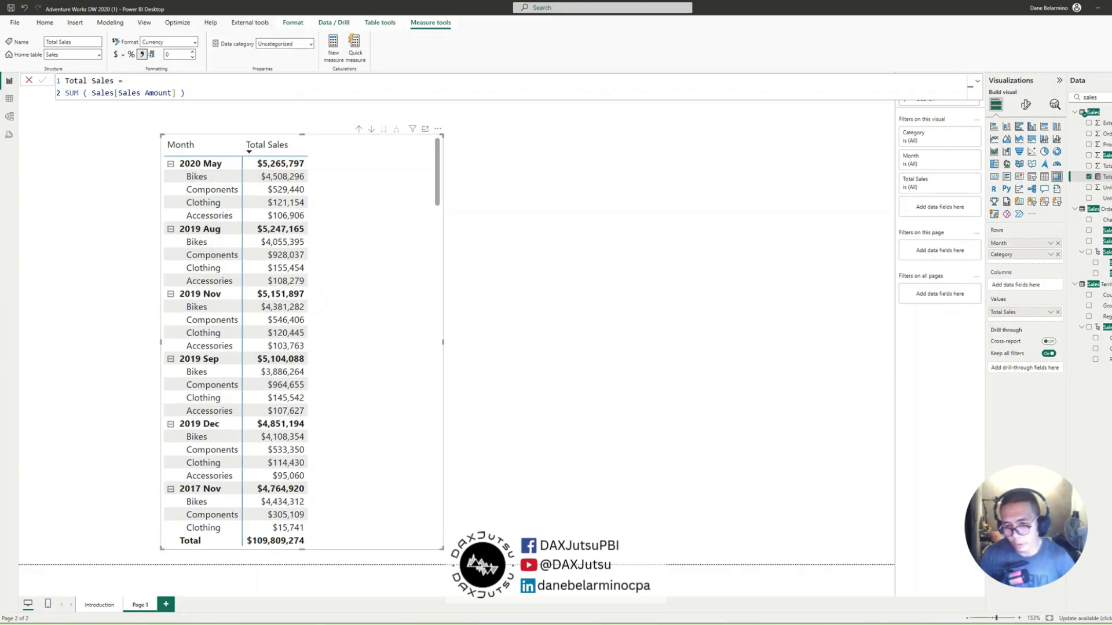
{"action": "key", "text": "alt+Tab"}
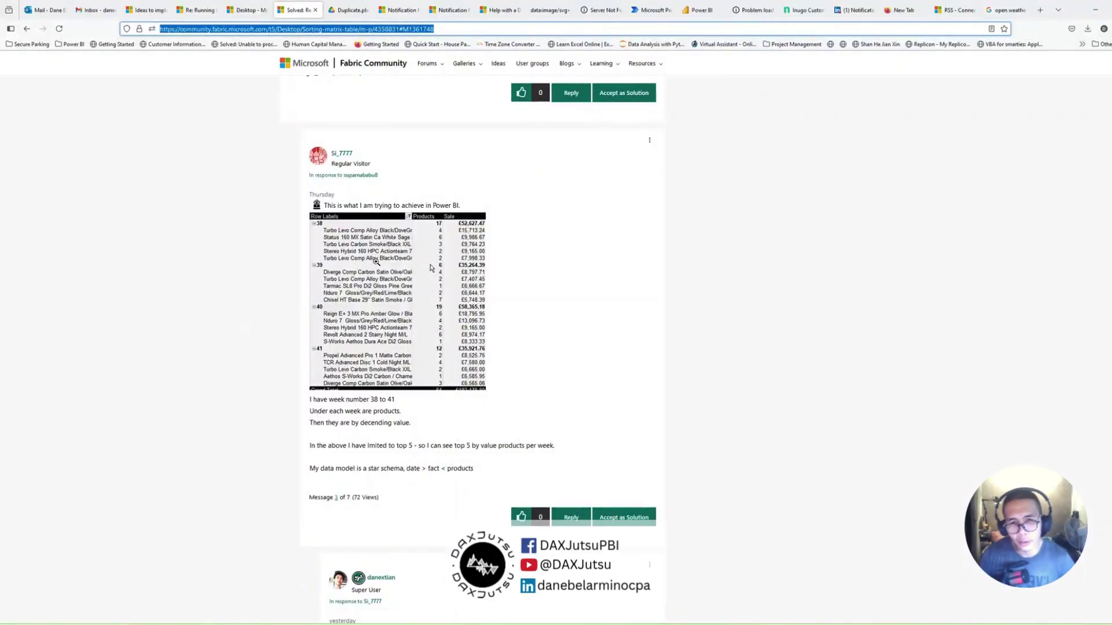
{"action": "key", "text": "ctrl+plus"}
{"action": "key", "text": "ctrl+plus"}
{"action": "key", "text": "ctrl+plus"}
{"action": "key", "text": "ctrl+plus"}
{"action": "key", "text": "ctrl+plus"}
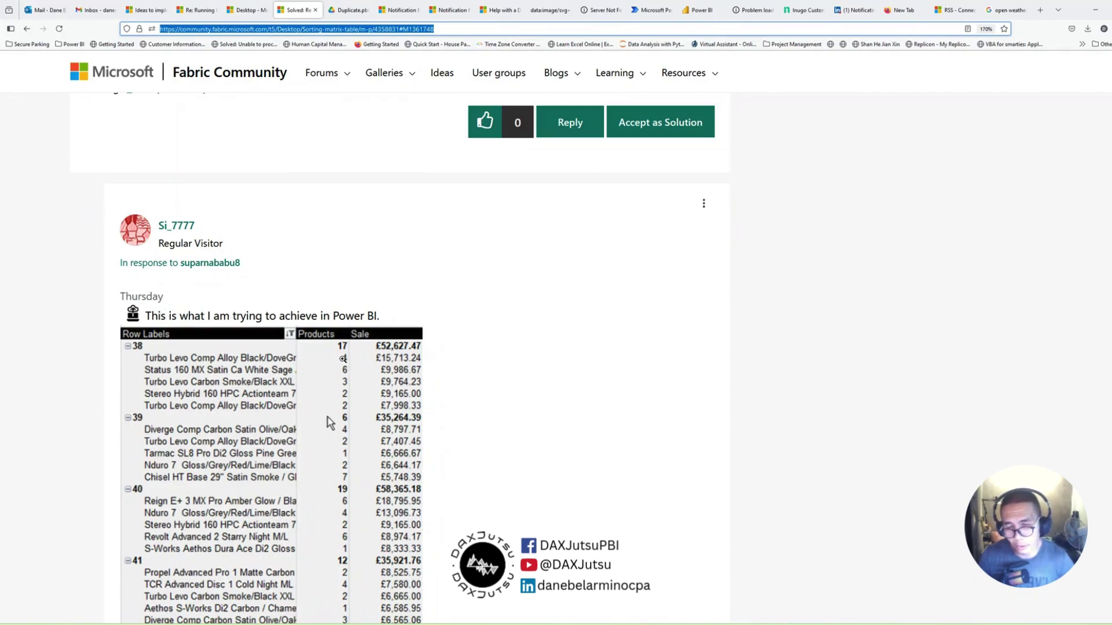
{"action": "key", "text": "alt+Tab"}
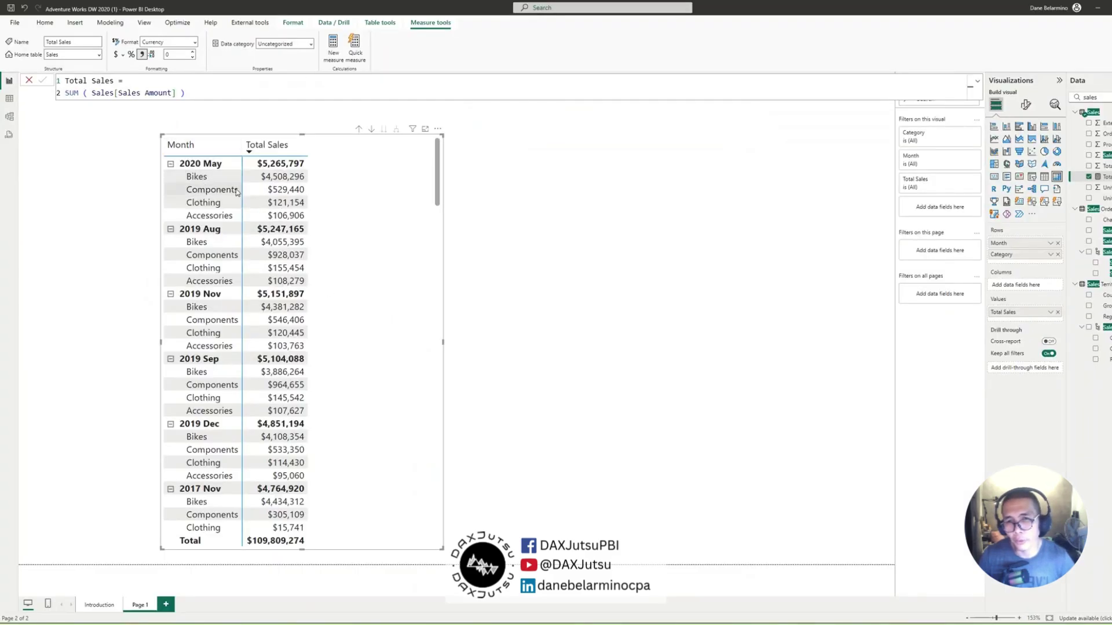
{"action": "key", "text": "alt+Tab"}
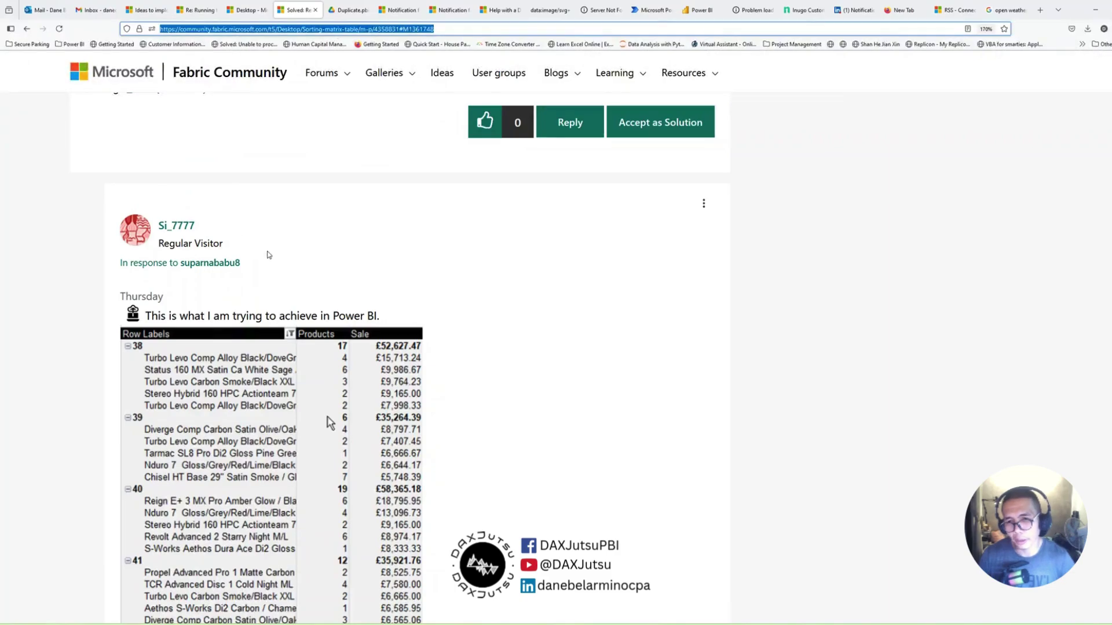
{"action": "scroll", "coordinate": [261, 365], "scroll_direction": "down", "scroll_amount": 3}
{"action": "scroll", "coordinate": [262, 365], "scroll_direction": "down", "scroll_amount": 1}
{"action": "scroll", "coordinate": [115, 294], "scroll_direction": "up", "scroll_amount": 3}
{"action": "scroll", "coordinate": [117, 366], "scroll_direction": "down", "scroll_amount": 2}
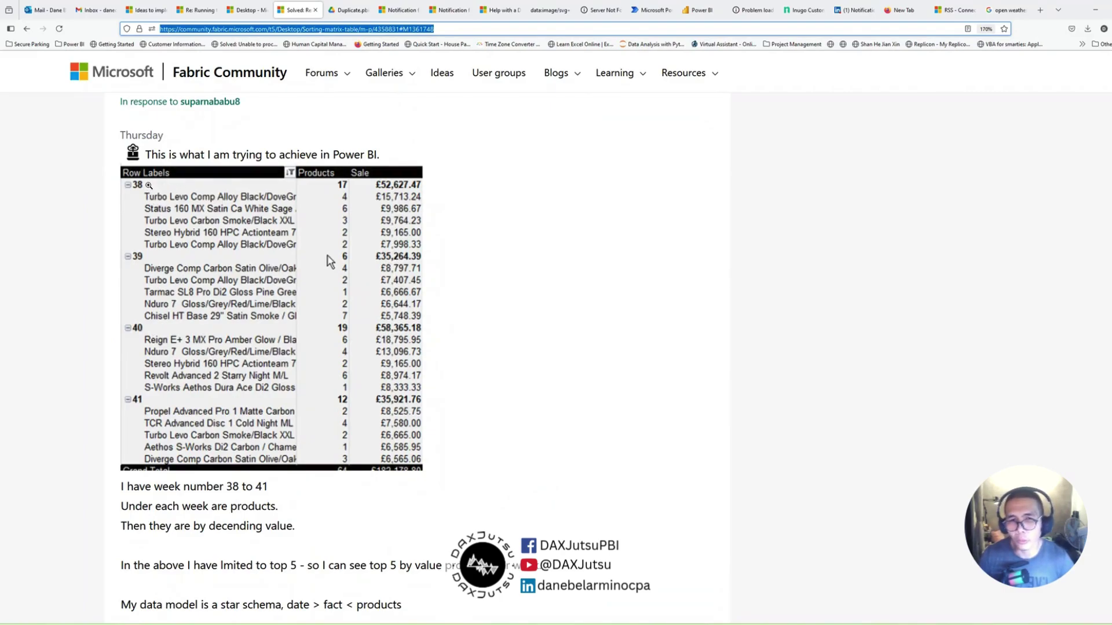
{"action": "key", "text": "alt+Tab"}
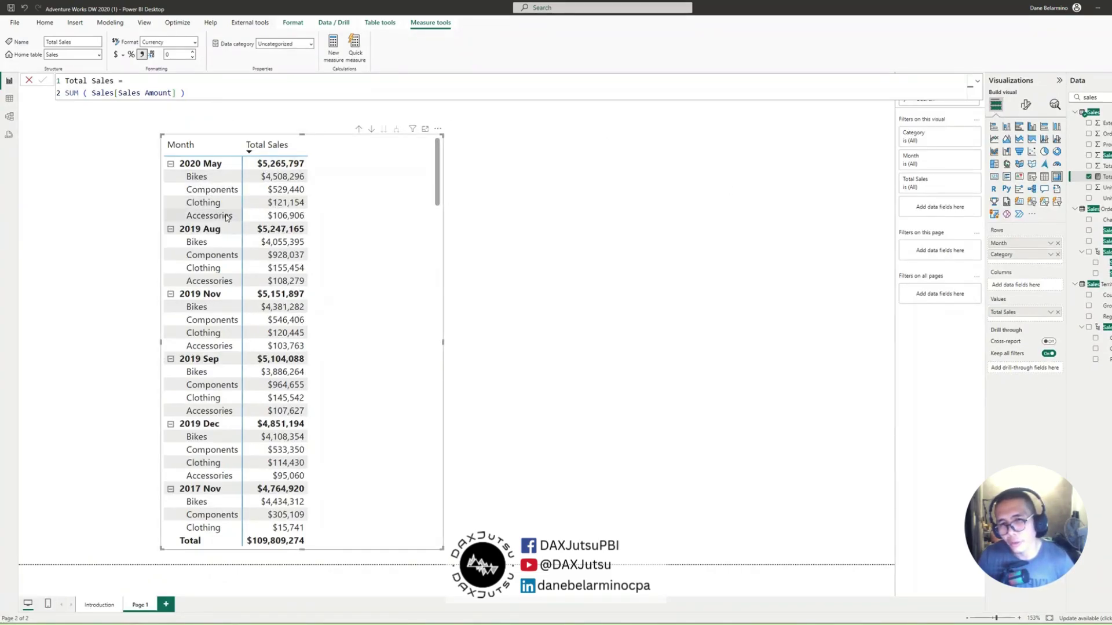
{"action": "key", "text": "alt+Tab"}
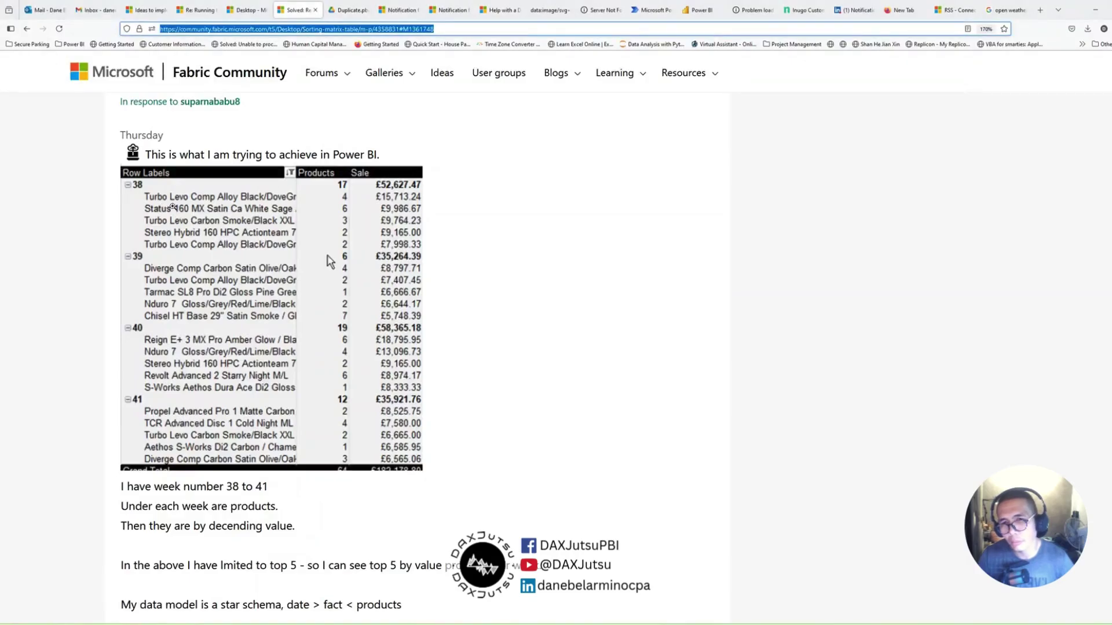
{"action": "key", "text": "alt+Tab"}
{"action": "key", "text": "alt+Tab"}
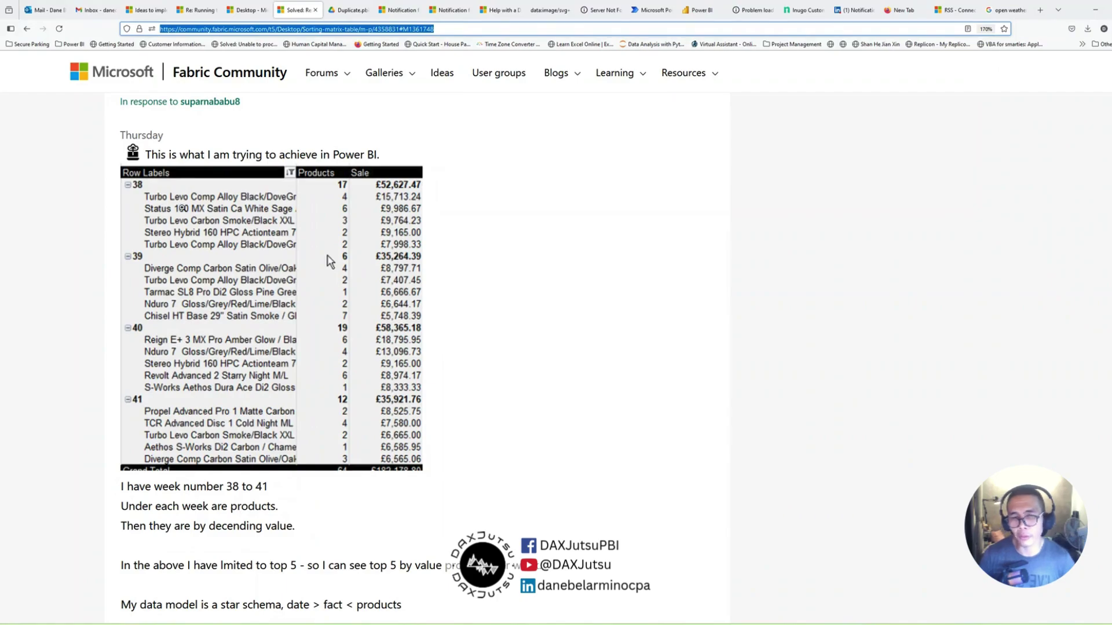
{"action": "key", "text": "alt+Tab"}
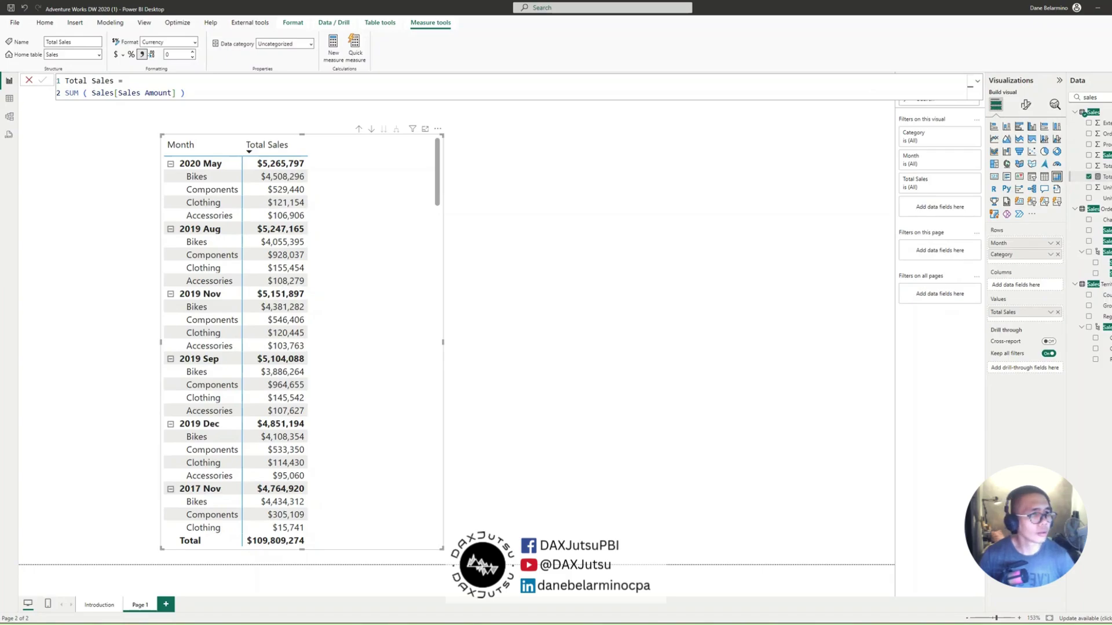
Start a new Sales measure named Product Category Rank by Sales.
{"action": "right_click", "coordinate": [1103, 177]}
{"action": "left_click", "coordinate": [1061, 205]}
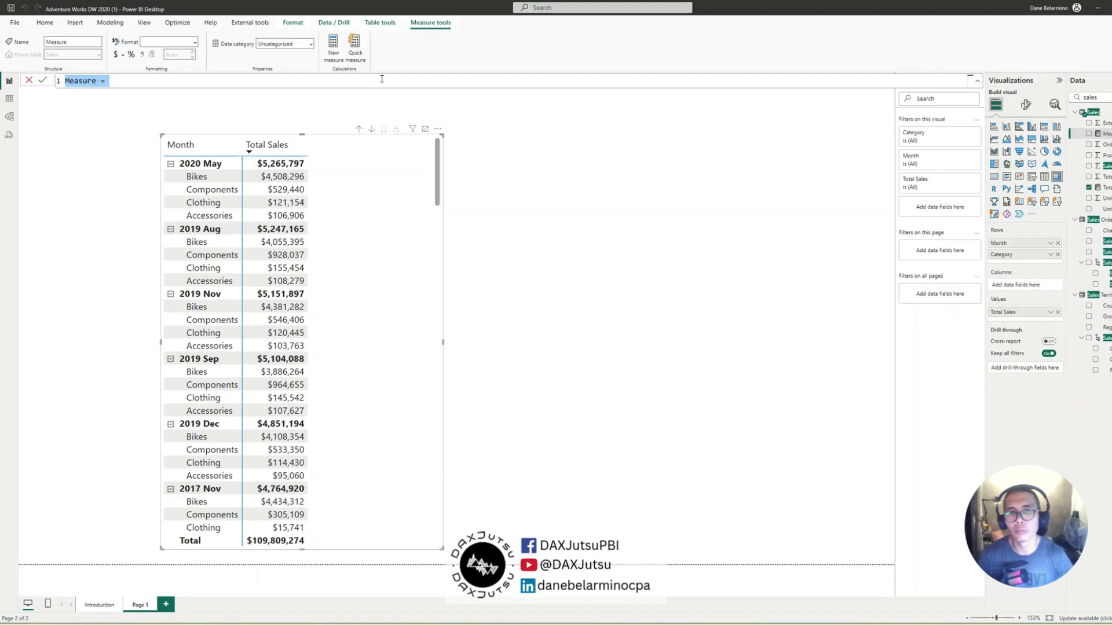
{"action": "scroll", "coordinate": [381, 79], "scroll_direction": "up", "scroll_amount": 3, "text": "ctrl"}
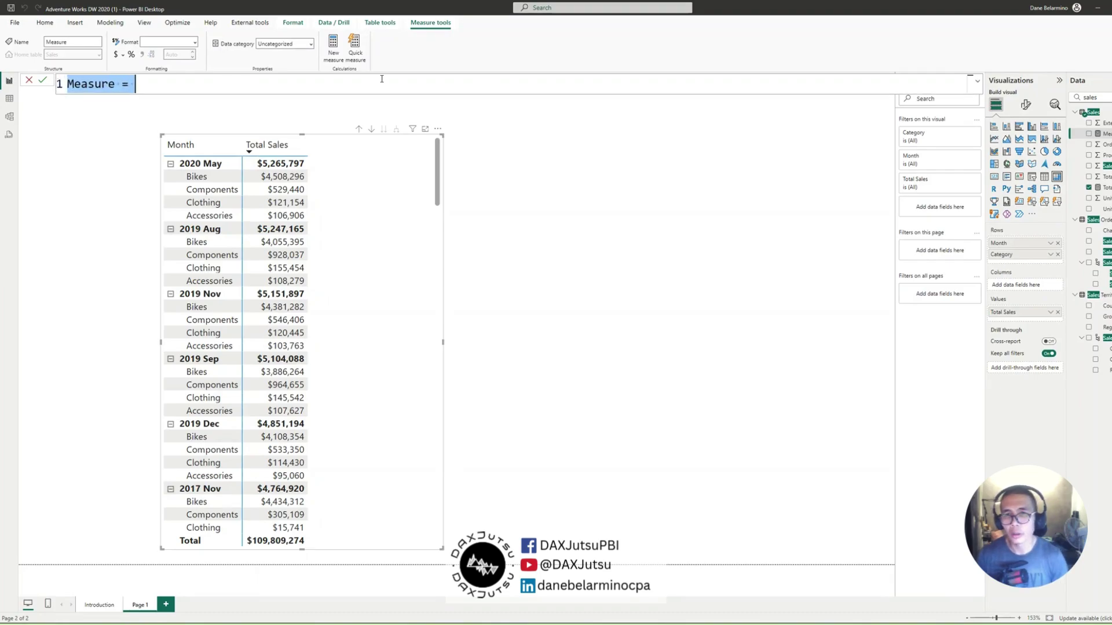
{"action": "type", "text": "Cate"}
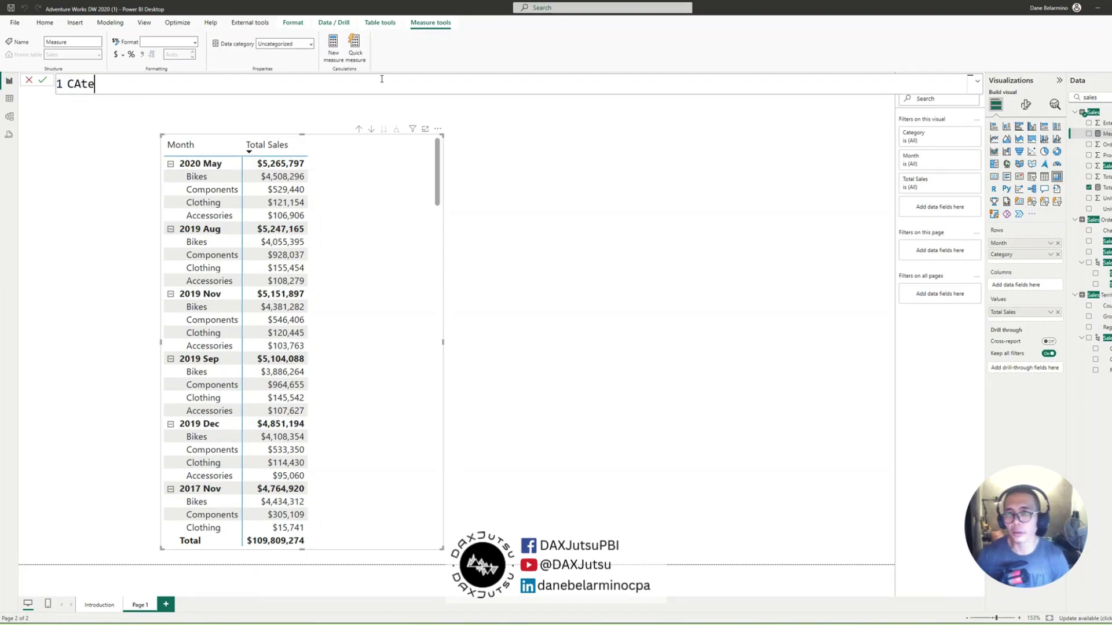
{"action": "key", "text": "BackSpace"}
{"action": "key", "text": "BackSpace"}
{"action": "key", "text": "BackSpace"}
{"action": "key", "text": "BackSpace"}
{"action": "type", "text": "Product CAtego"}
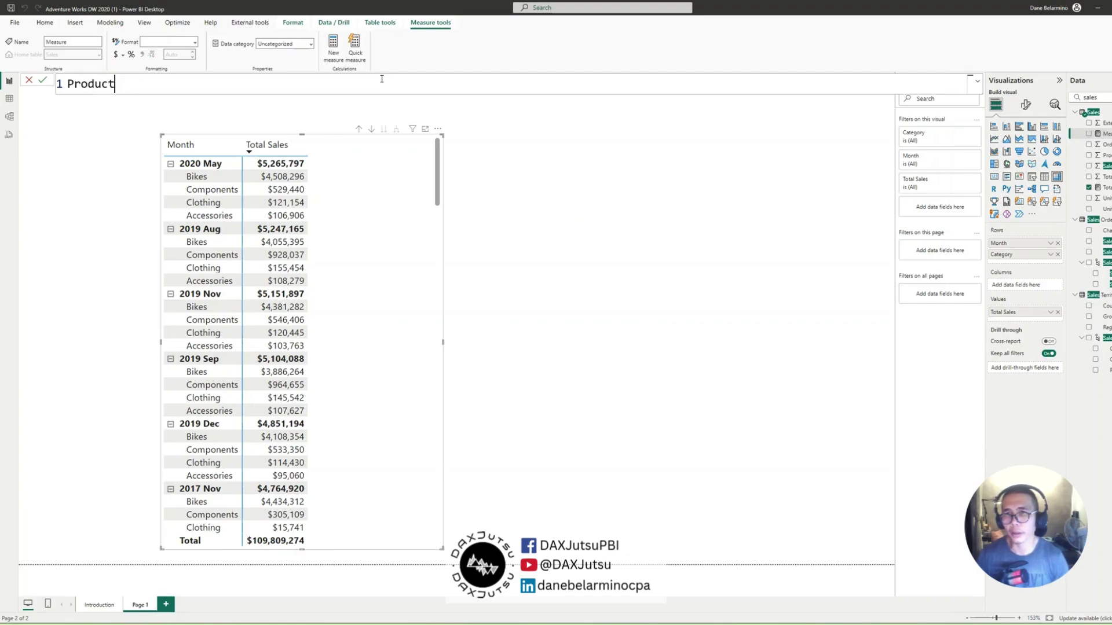
{"action": "key", "text": "BackSpace"}
{"action": "key", "text": "BackSpace"}
{"action": "key", "text": "BackSpace"}
{"action": "key", "text": "BackSpace"}
{"action": "key", "text": "BackSpace"}
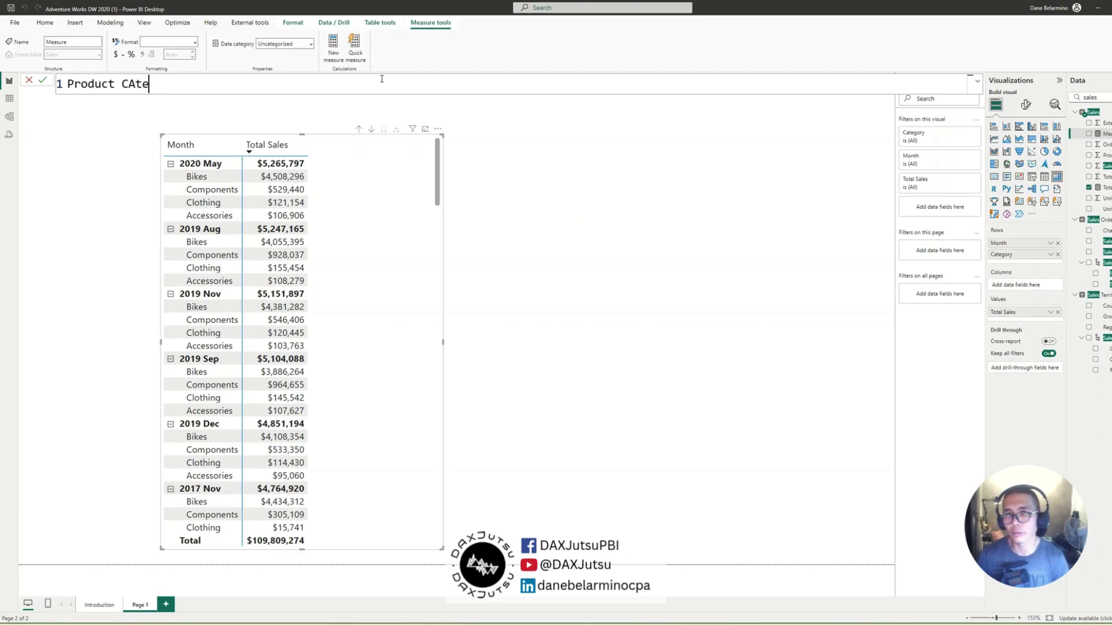
{"action": "type", "text": "ategory Rank b"}
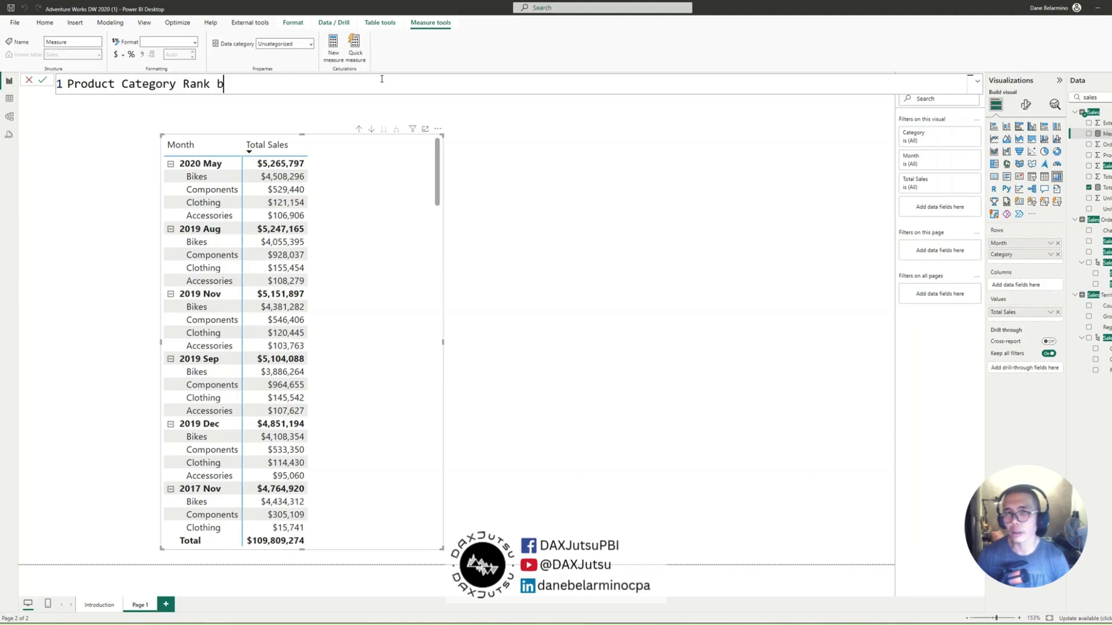
{"action": "type", "text": "y Sales ="}
{"action": "key", "text": "shift+Return"}
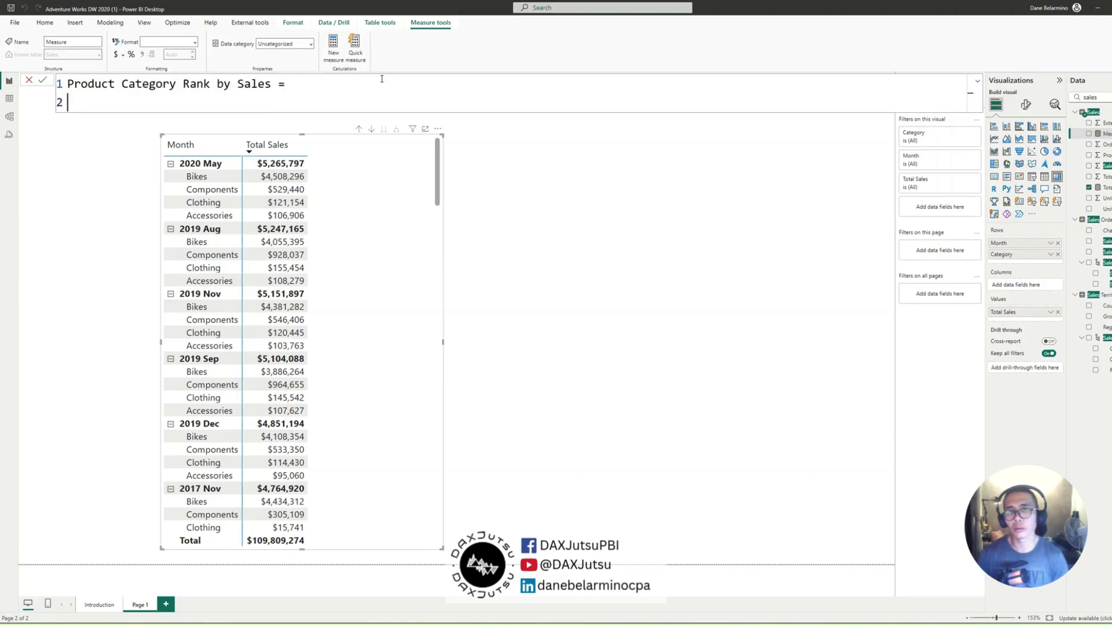
Define it as RANKX(ALL('Product'[Category]), [Total Sales],,DESC,Dense) and commit.
{"action": "type", "text": "rankx ( a"}
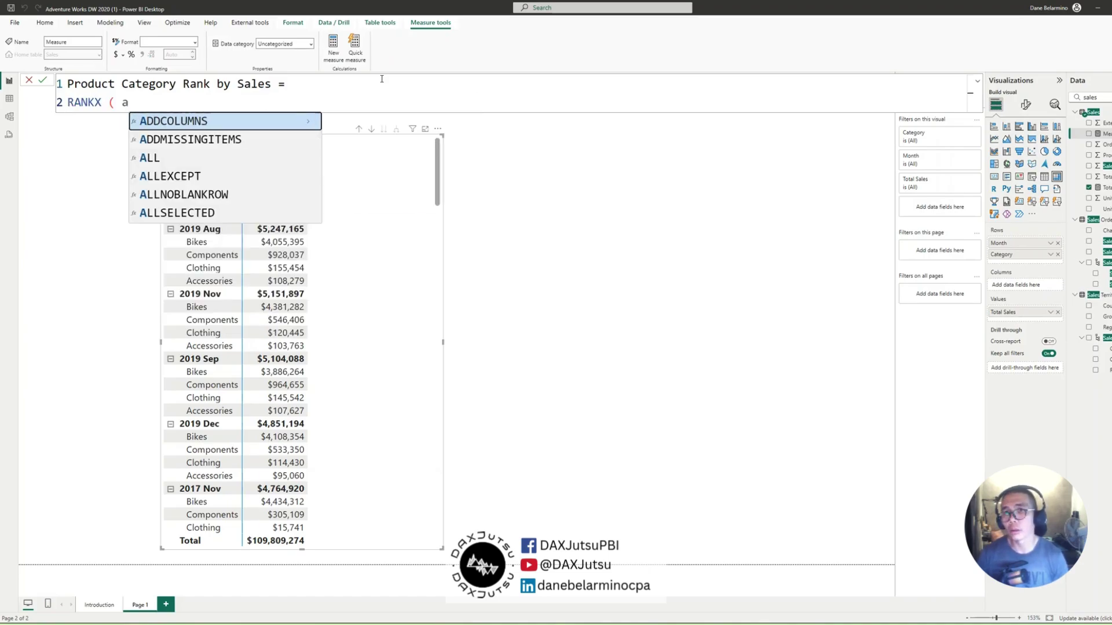
{"action": "type", "text": "ll(cate"}
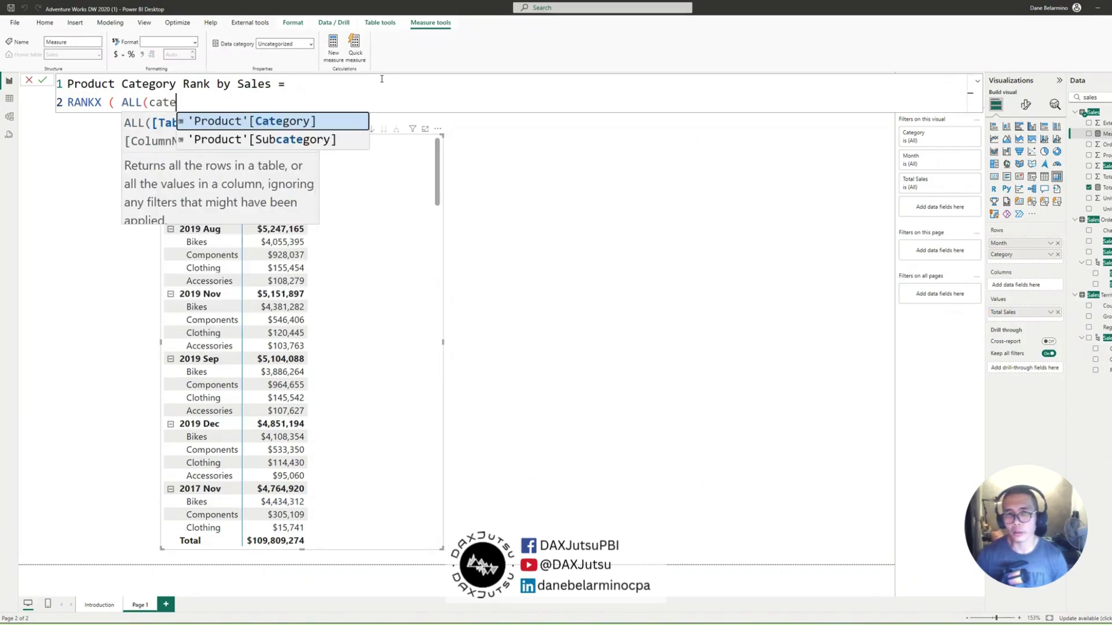
{"action": "key", "text": "Tab"}
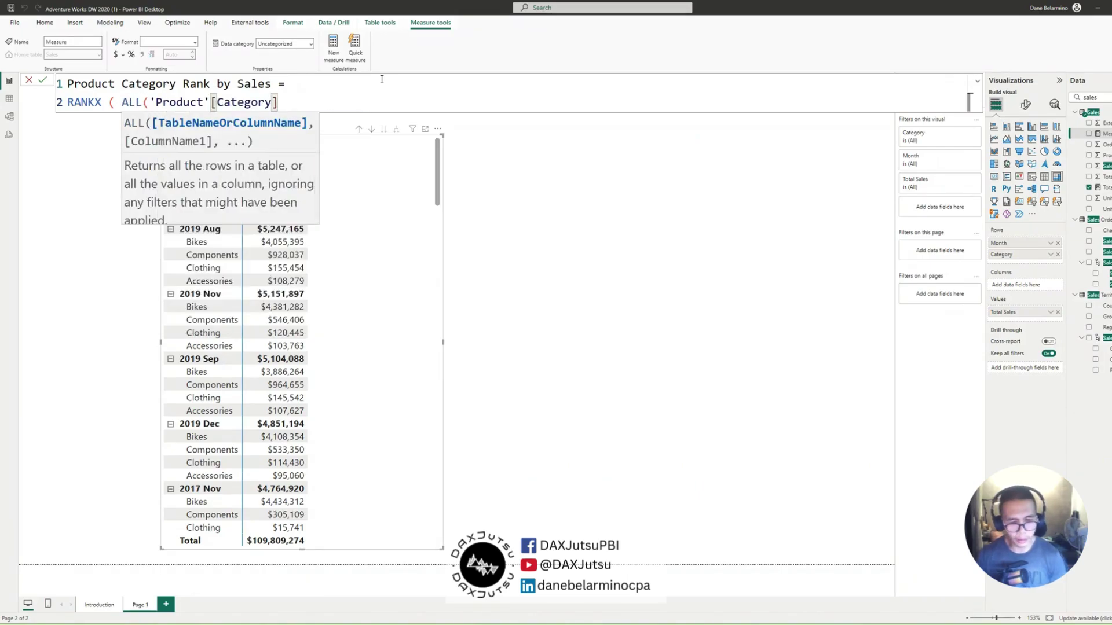
{"action": "type", "text": ")m"}
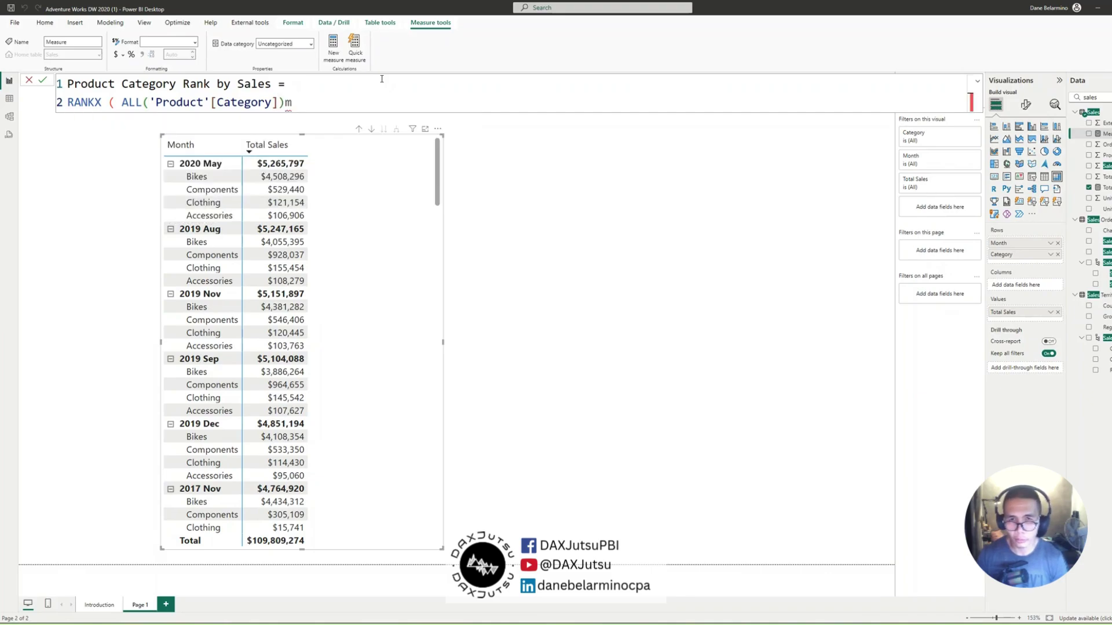
{"action": "key", "text": "BackSpace"}
{"action": "key", "text": "BackSpace"}
{"action": "type", "text": ", ["}
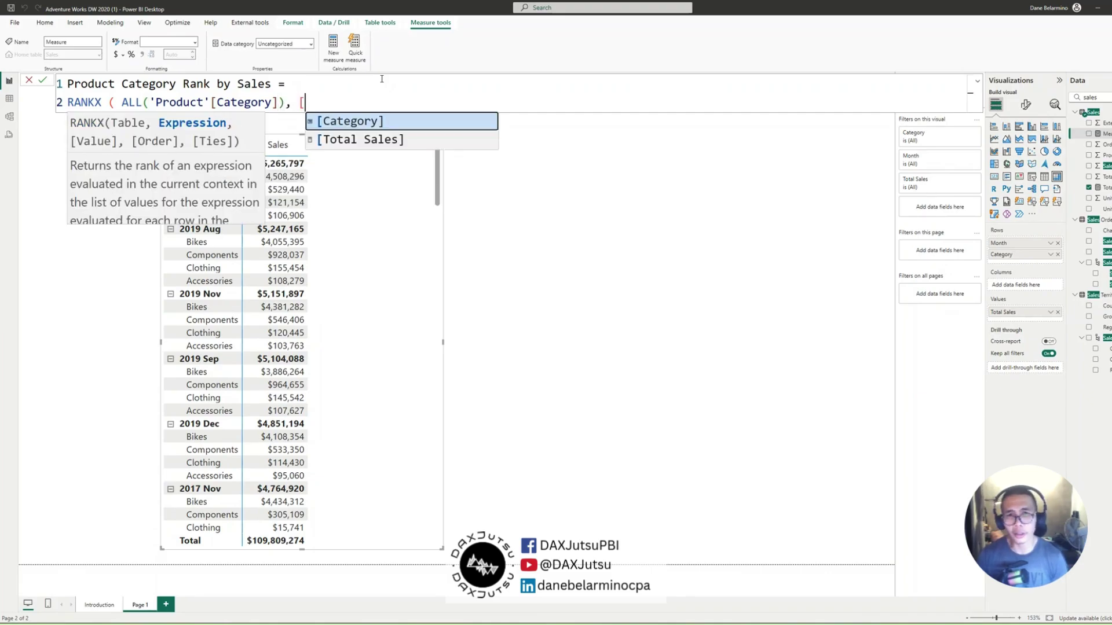
{"action": "type", "text": "Total Sales],,"}
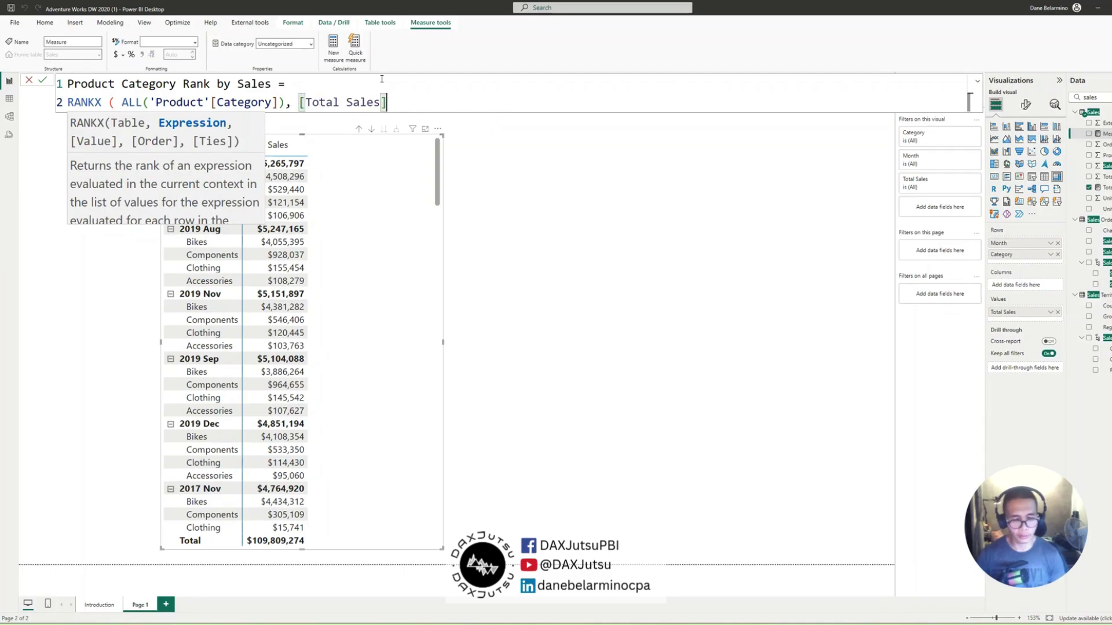
{"action": "key", "text": "Down"}
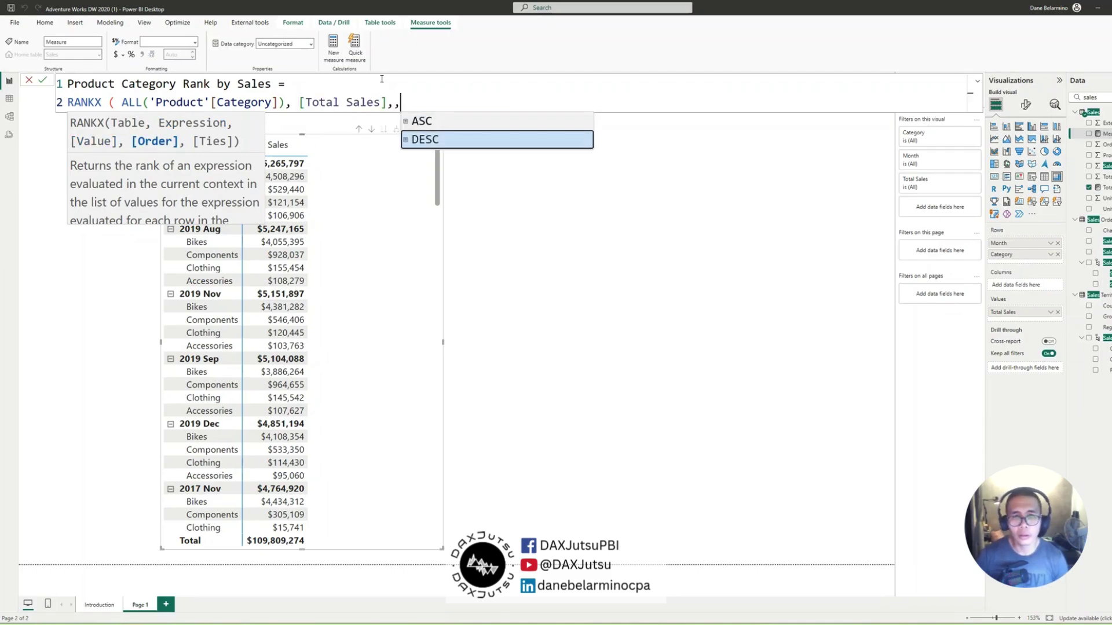
{"action": "key", "text": "Tab"}
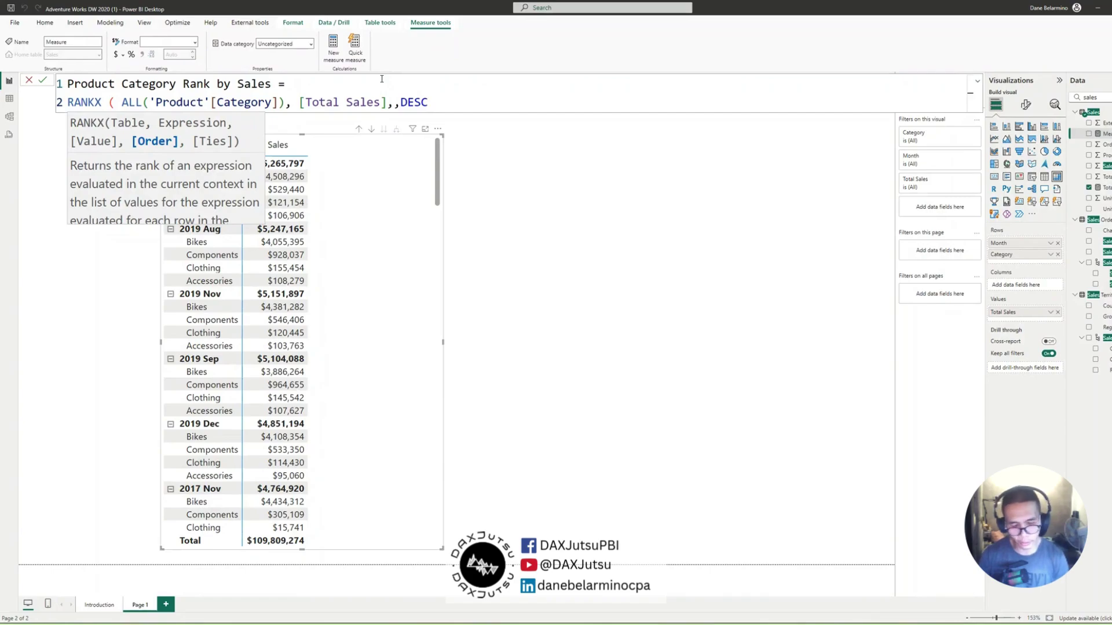
{"action": "type", "text": ","}
{"action": "key", "text": "Tab"}
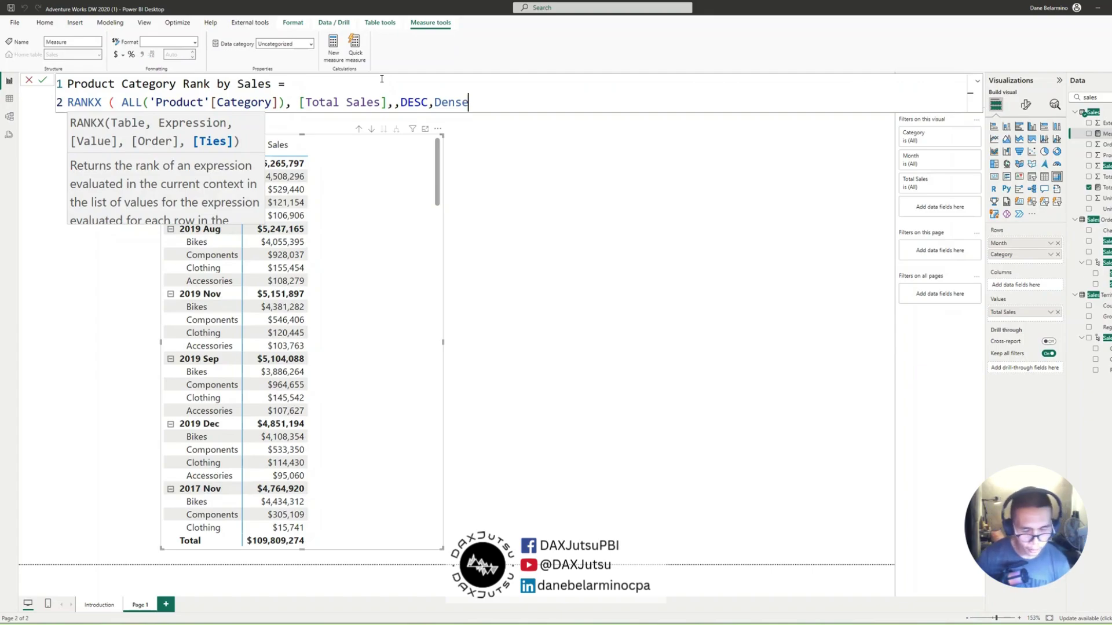
{"action": "type", "text": ")"}
{"action": "key", "text": "Return"}
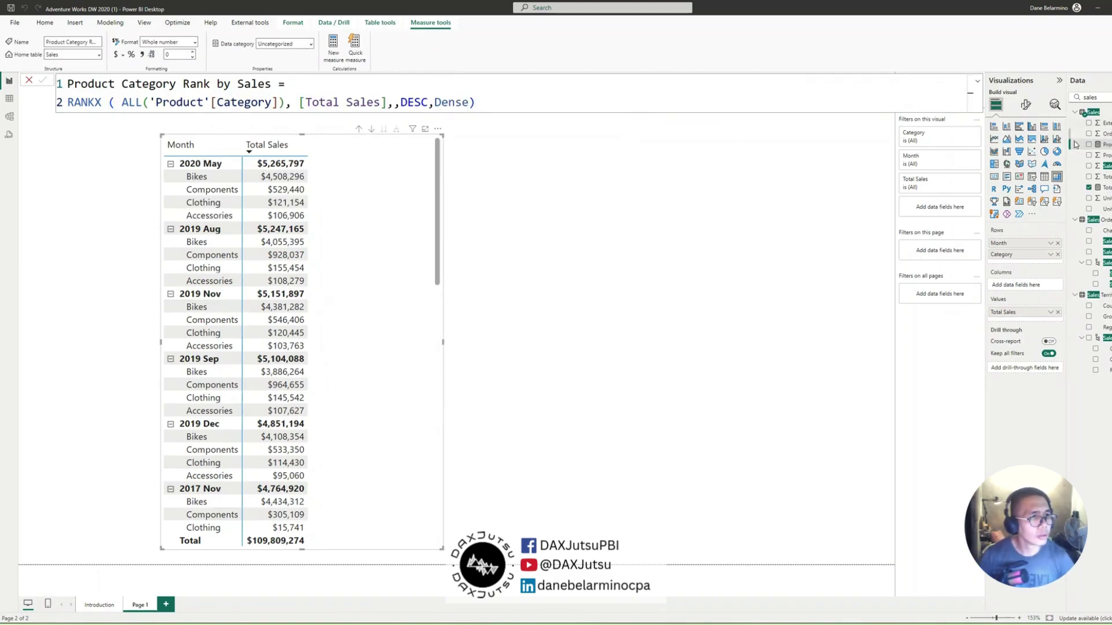
Add Product Category Rank by Sales to the matrix values and widen the visual.
{"action": "left_click_drag", "start_coordinate": [1100, 146], "coordinate": [359, 222]}
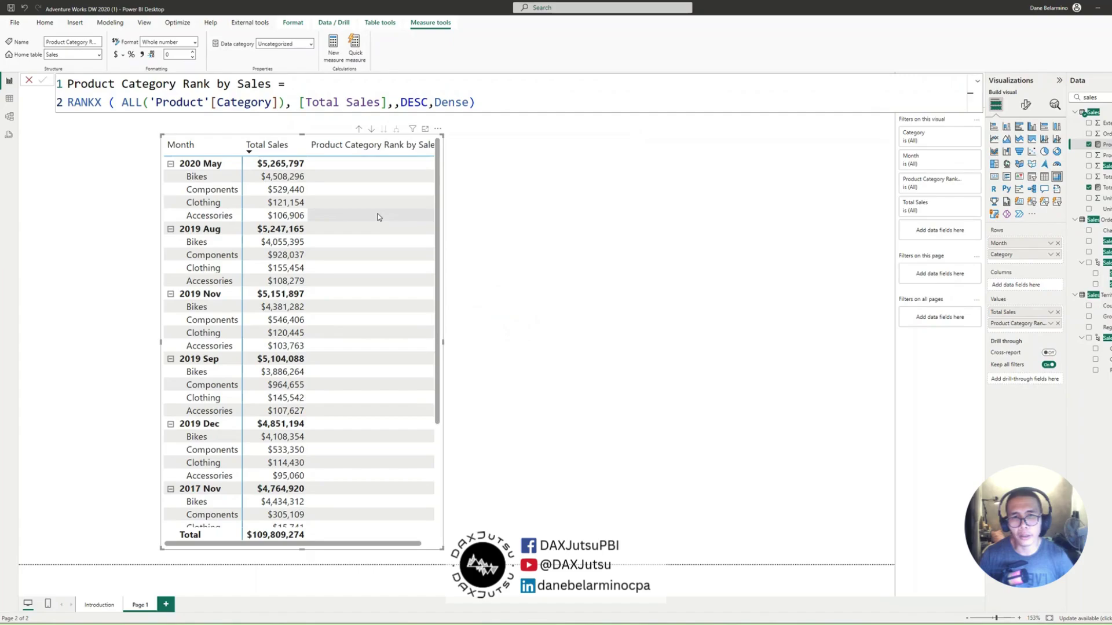
{"action": "left_click_drag", "start_coordinate": [442, 549], "coordinate": [698, 566]}
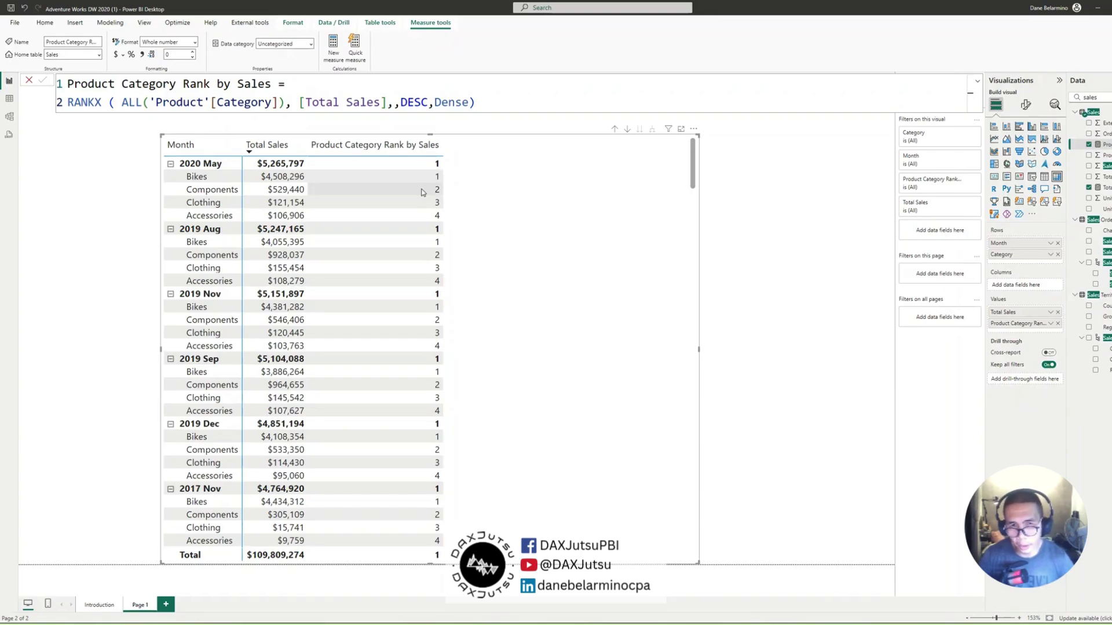
{"action": "scroll", "coordinate": [521, 186], "scroll_direction": "right", "scroll_amount": 1}
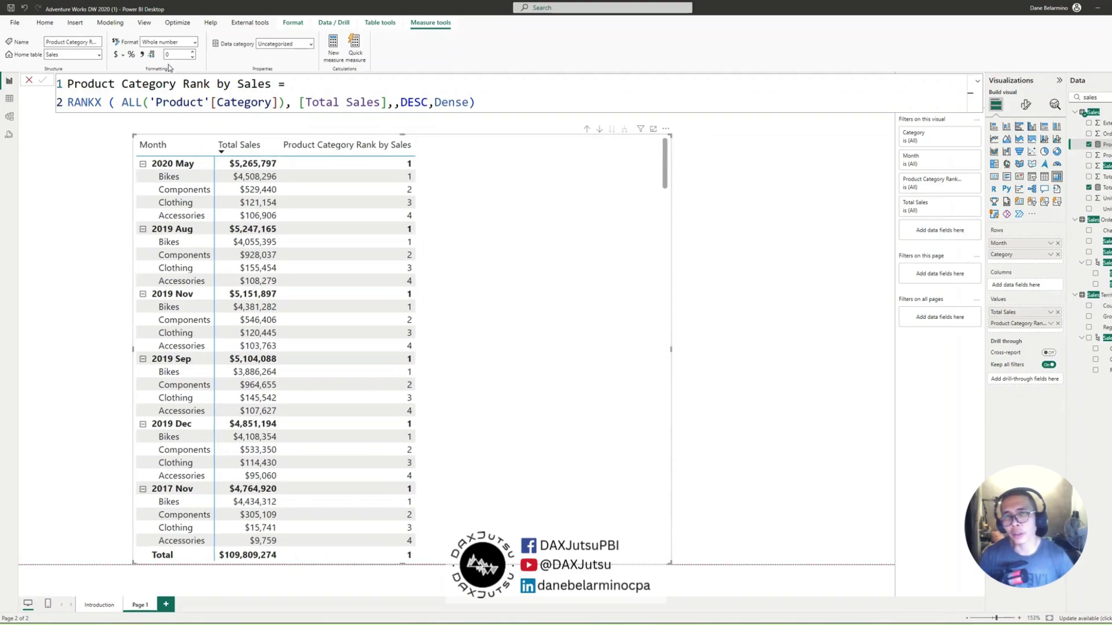
Select the rank measure's formula text in the formula bar to review it.
{"action": "left_click", "coordinate": [101, 84]}
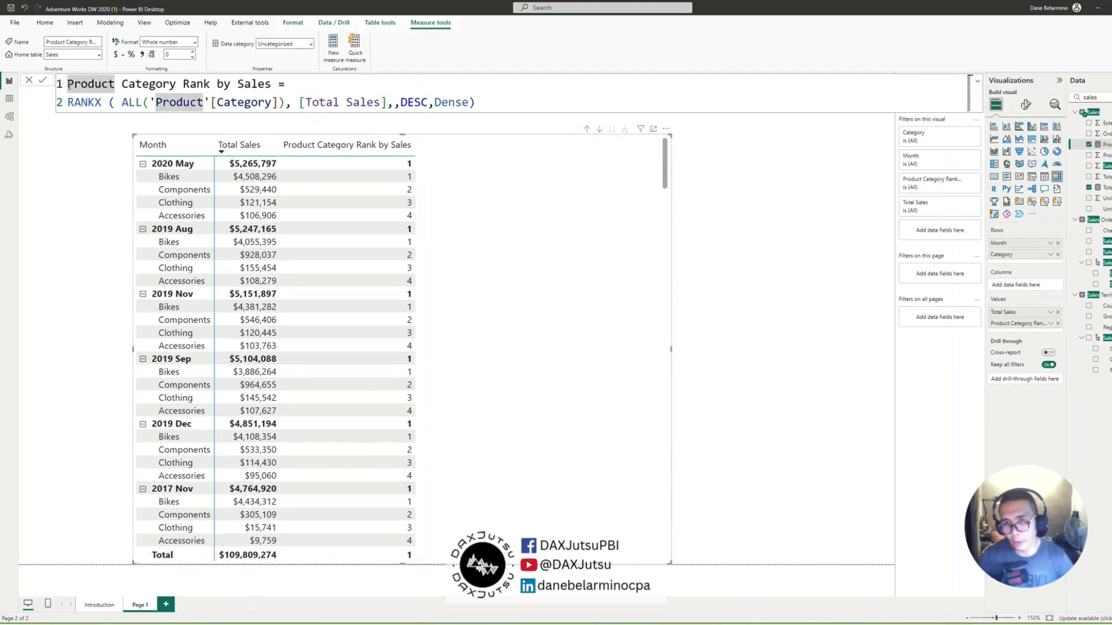
{"action": "key", "text": "Down"}
{"action": "key", "text": "End"}
{"action": "key", "text": "shift+Left"}
{"action": "key", "text": "shift+Left"}
{"action": "key", "text": "shift+Left"}
{"action": "key", "text": "shift+Left"}
{"action": "key", "text": "shift+Left"}
{"action": "key", "text": "shift+Left"}
{"action": "key", "text": "shift+Left"}
{"action": "key", "text": "shift+Left"}
{"action": "key", "text": "shift+Left"}
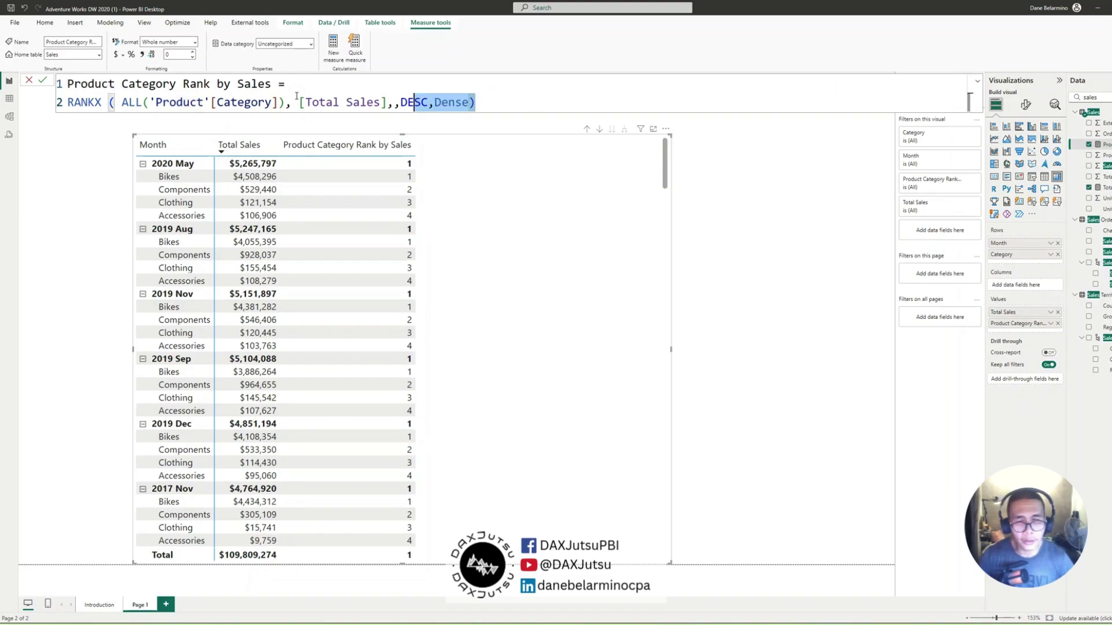
{"action": "key", "text": "ctrl+a"}
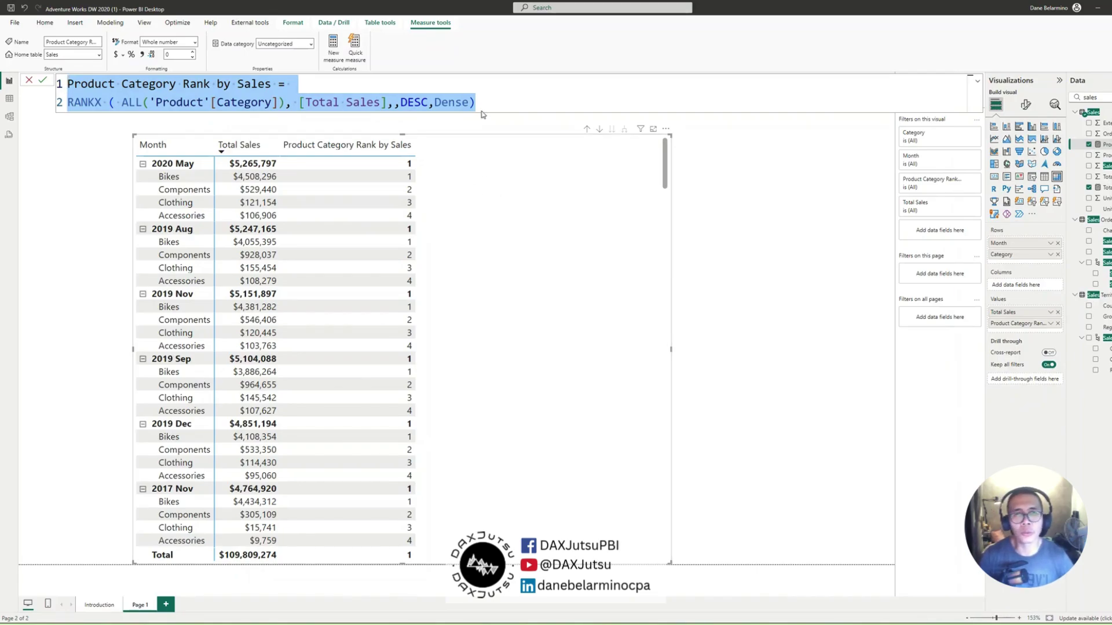
{"action": "left_click_drag", "start_coordinate": [476, 103], "coordinate": [53, 91]}
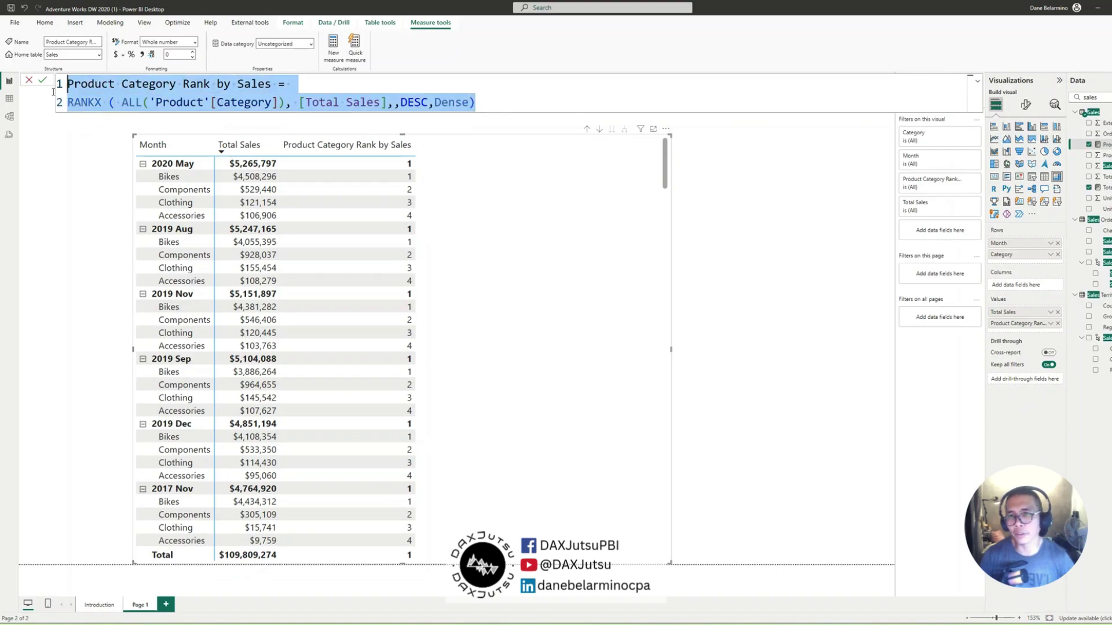
{"action": "left_click", "coordinate": [137, 87]}
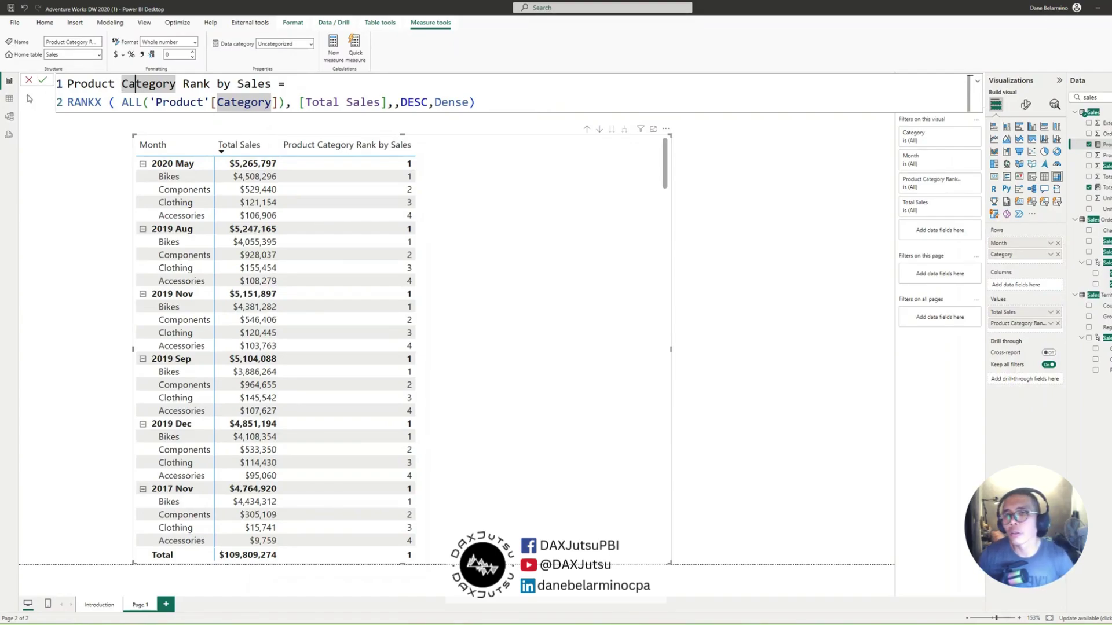
In Table view, start a new calculated table Ranks = GENERATESERIES(1,4,1).
{"action": "left_click", "coordinate": [8, 99]}
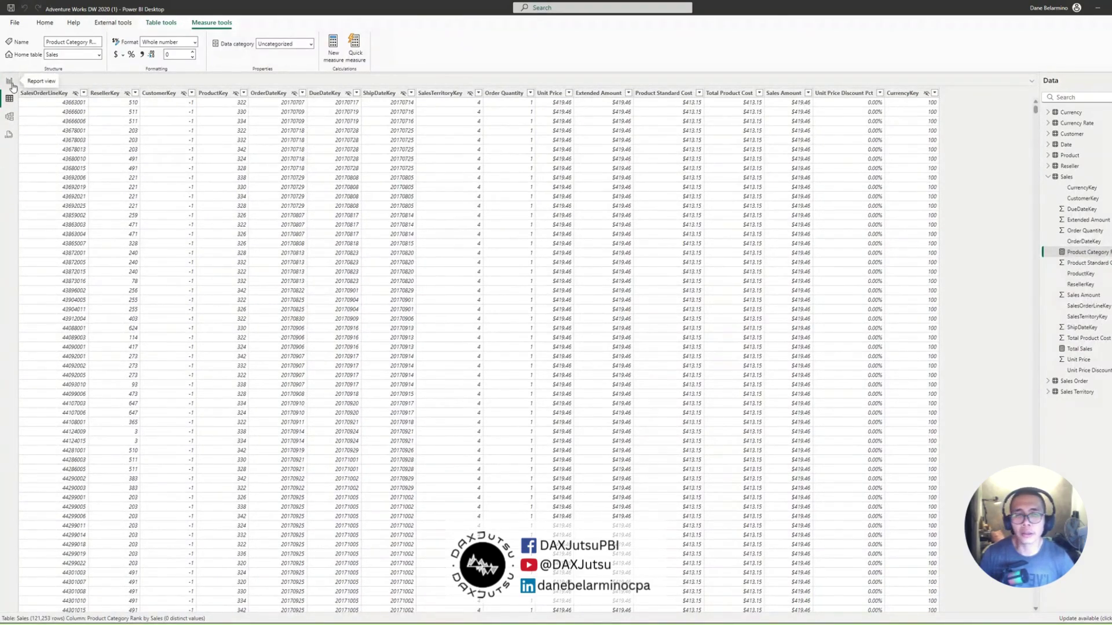
{"action": "left_click", "coordinate": [44, 24]}
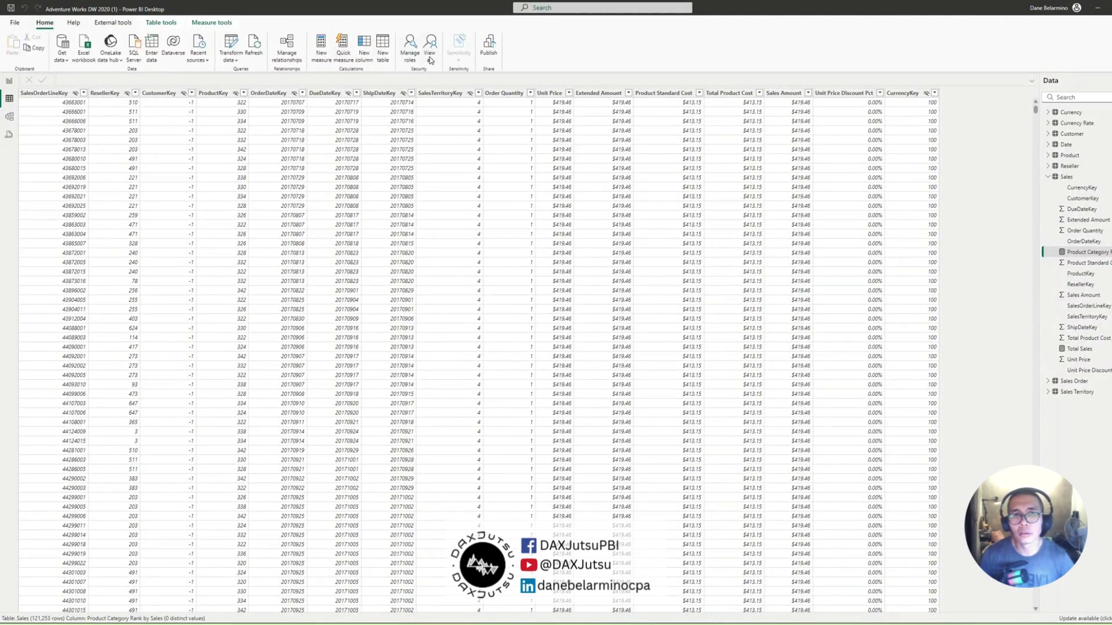
{"action": "left_click", "coordinate": [385, 44]}
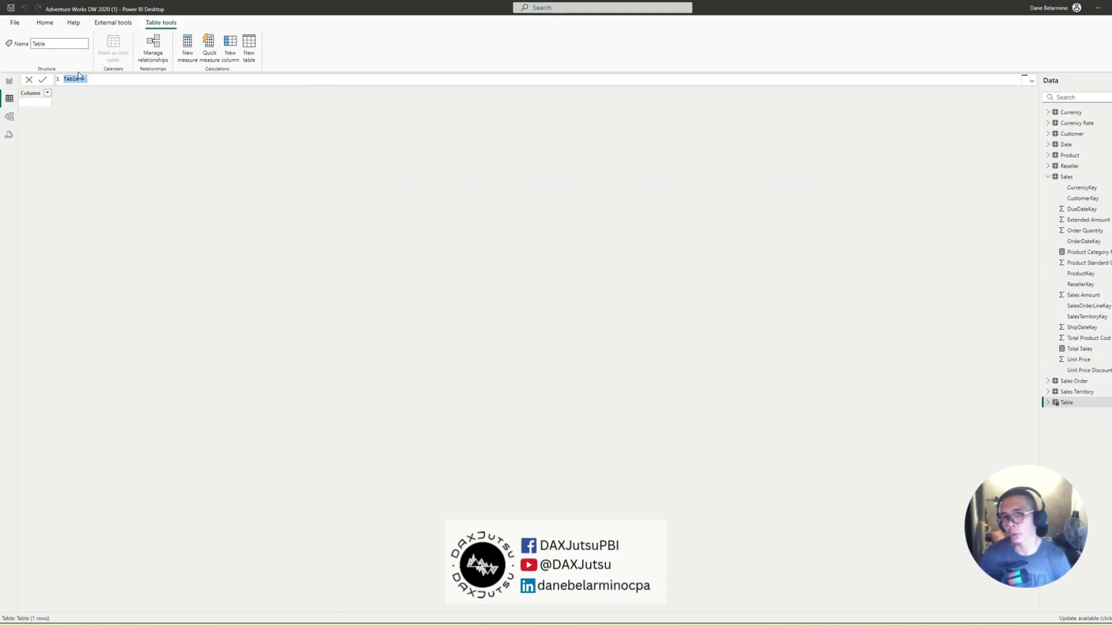
{"action": "type", "text": "Ranks ="}
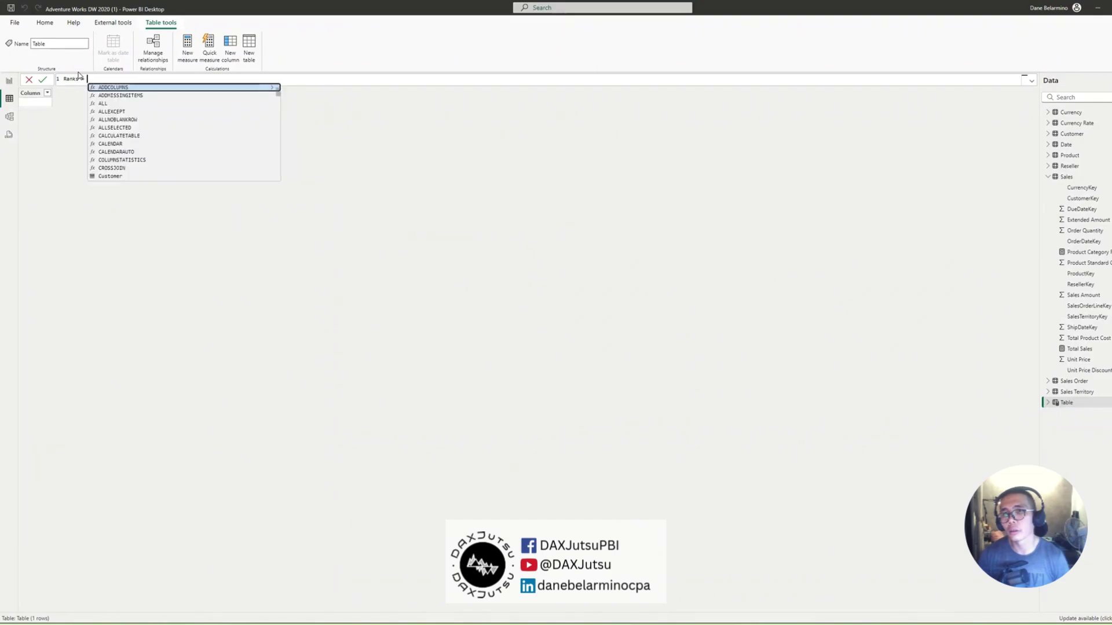
{"action": "key", "text": "shift+Return"}
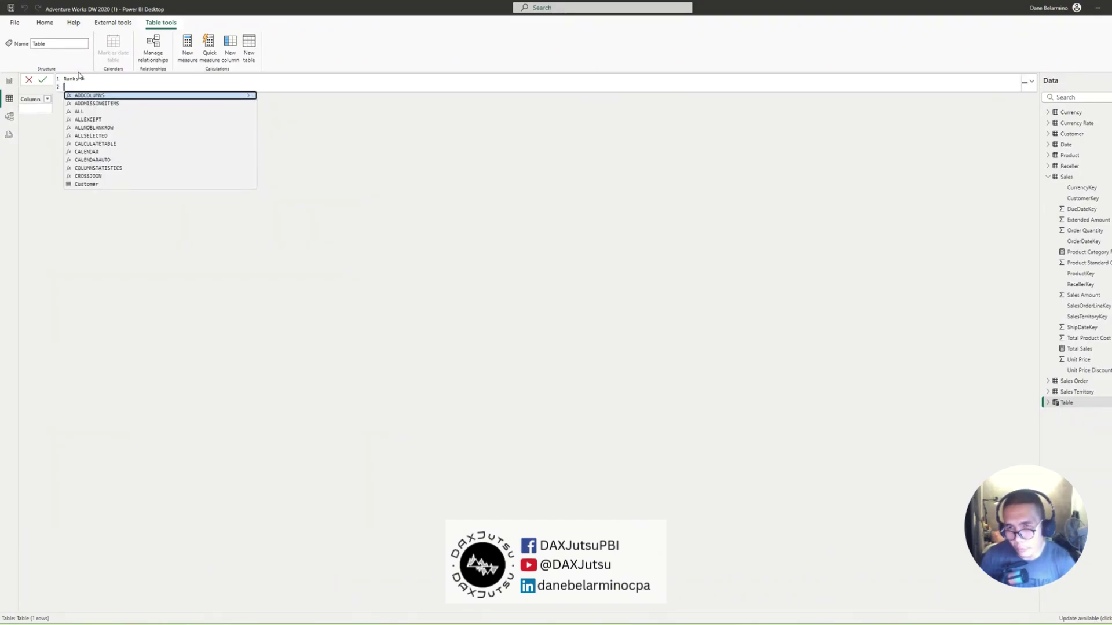
{"action": "type", "text": "GENERATESERIES("}
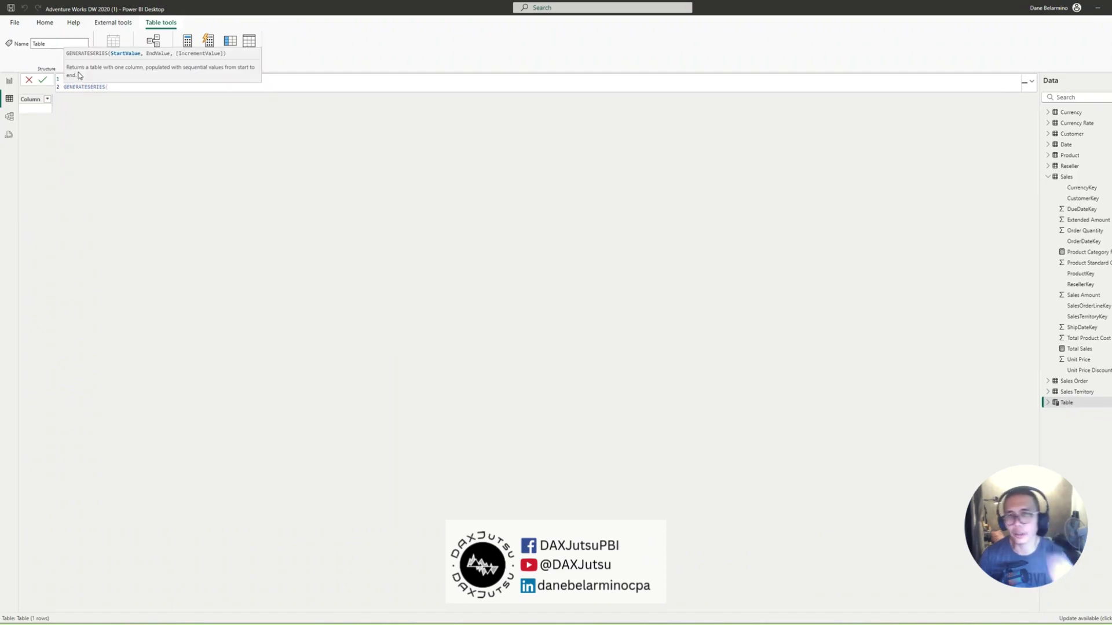
{"action": "key", "text": "BackSpace"}
{"action": "type", "text": "("}
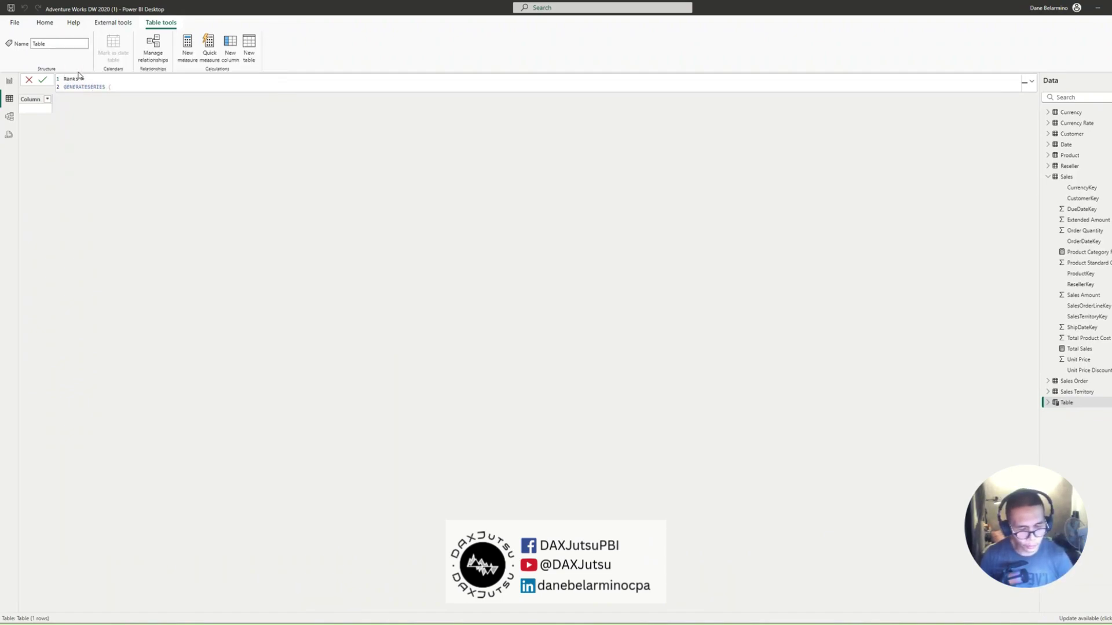
{"action": "type", "text": ","}
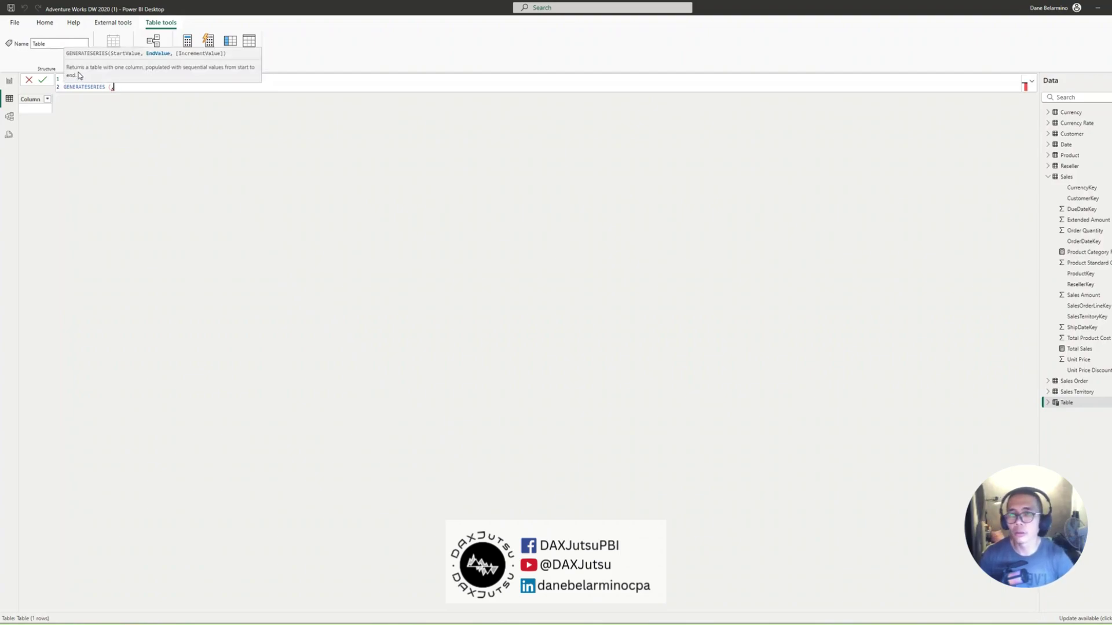
{"action": "key", "text": "BackSpace"}
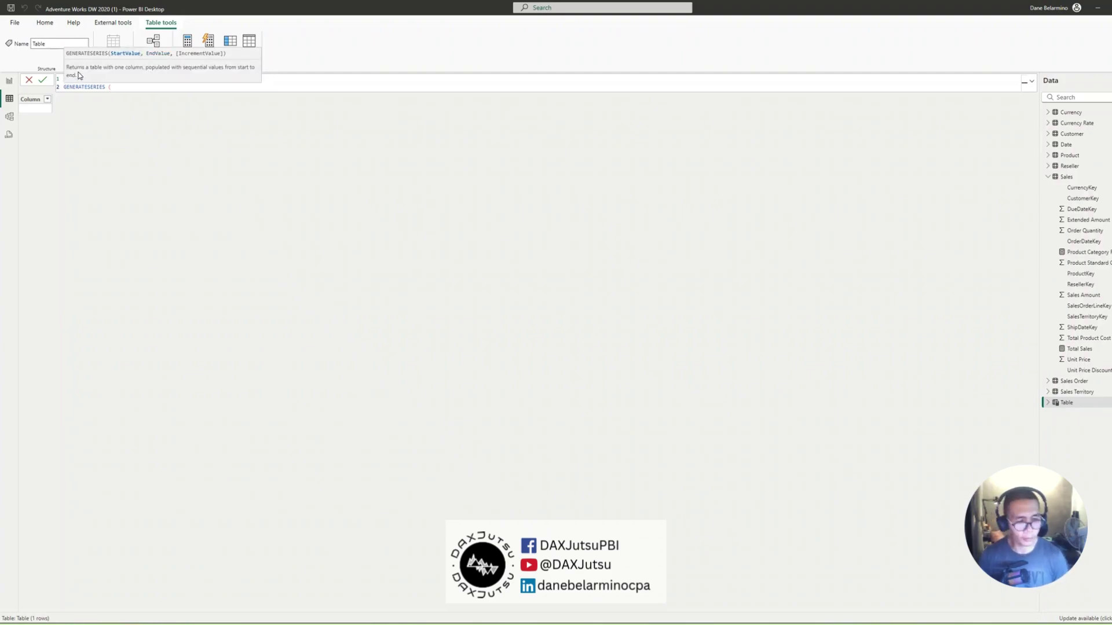
{"action": "type", "text": "1,"}
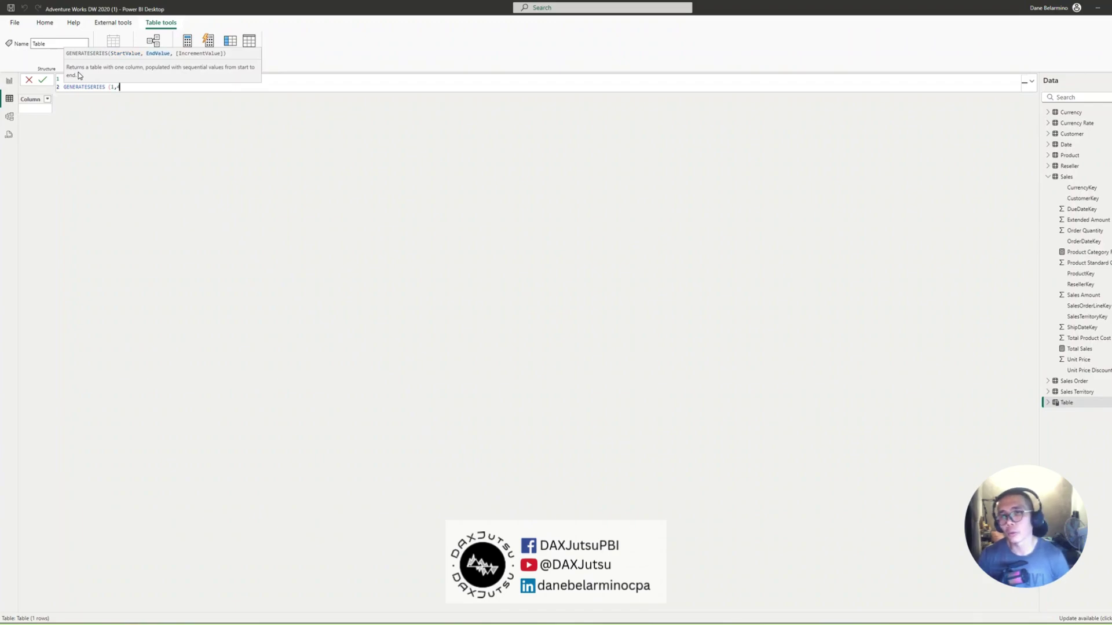
{"action": "type", "text": "4,1)"}
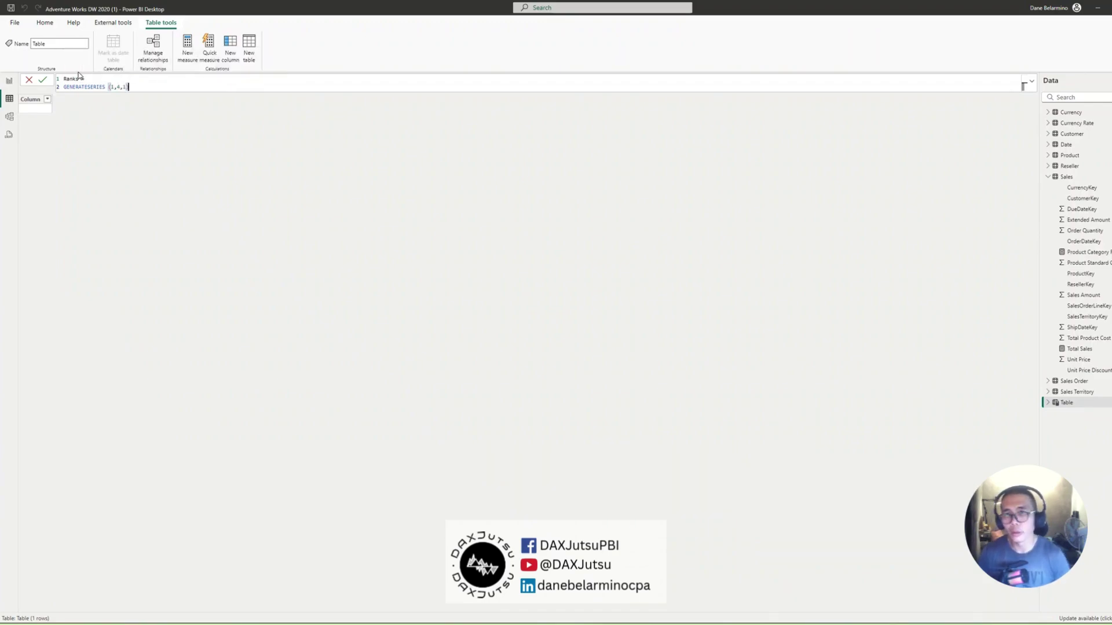
Point out the series start 1 and end 4, then commit to create the Ranks table.
{"action": "scroll", "coordinate": [133, 92], "scroll_direction": "up", "scroll_amount": 2}
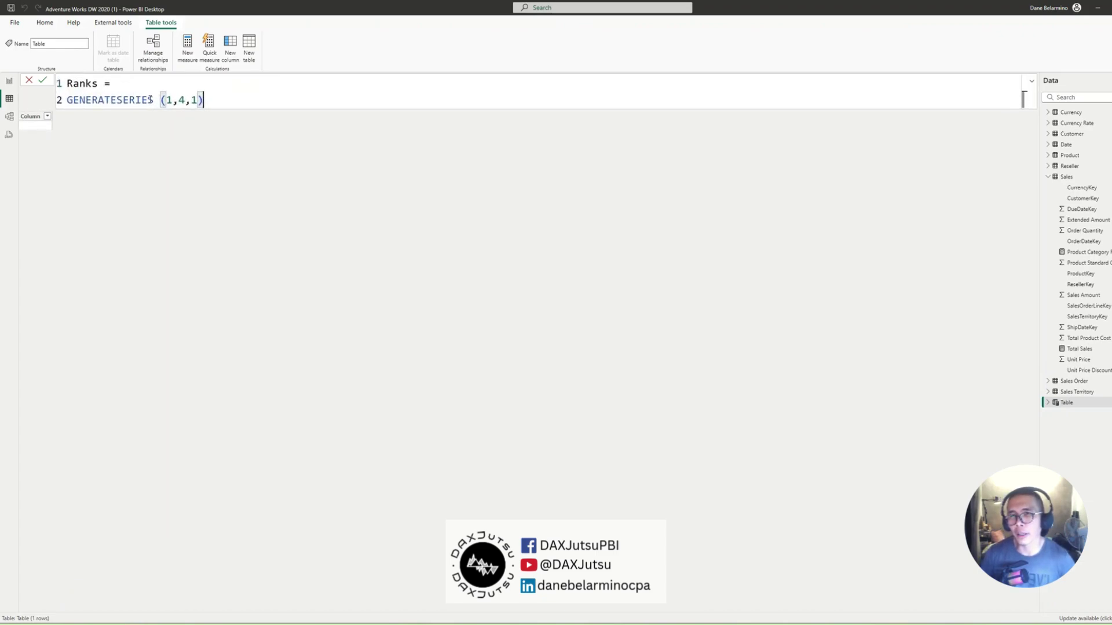
{"action": "double_click", "coordinate": [100, 99]}
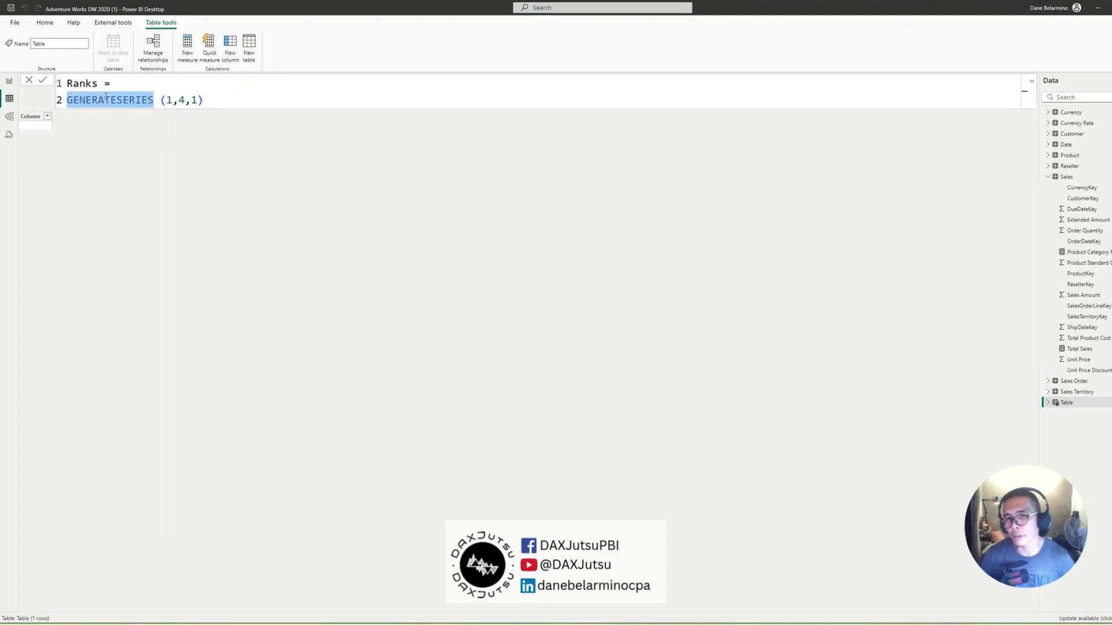
{"action": "left_click", "coordinate": [169, 89]}
{"action": "double_click", "coordinate": [169, 100]}
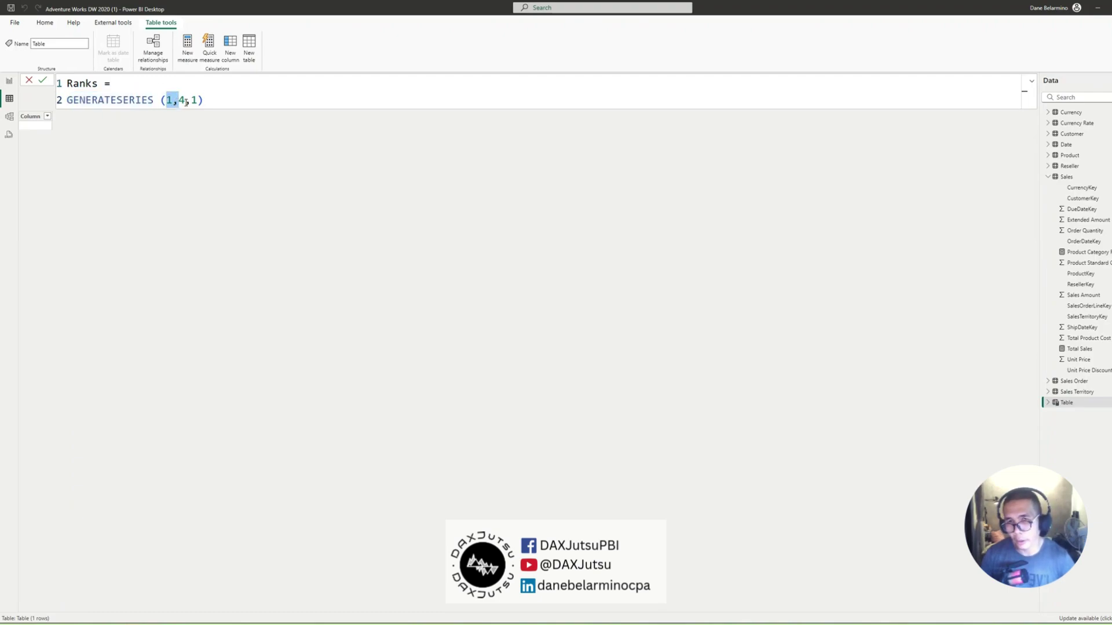
{"action": "double_click", "coordinate": [181, 100]}
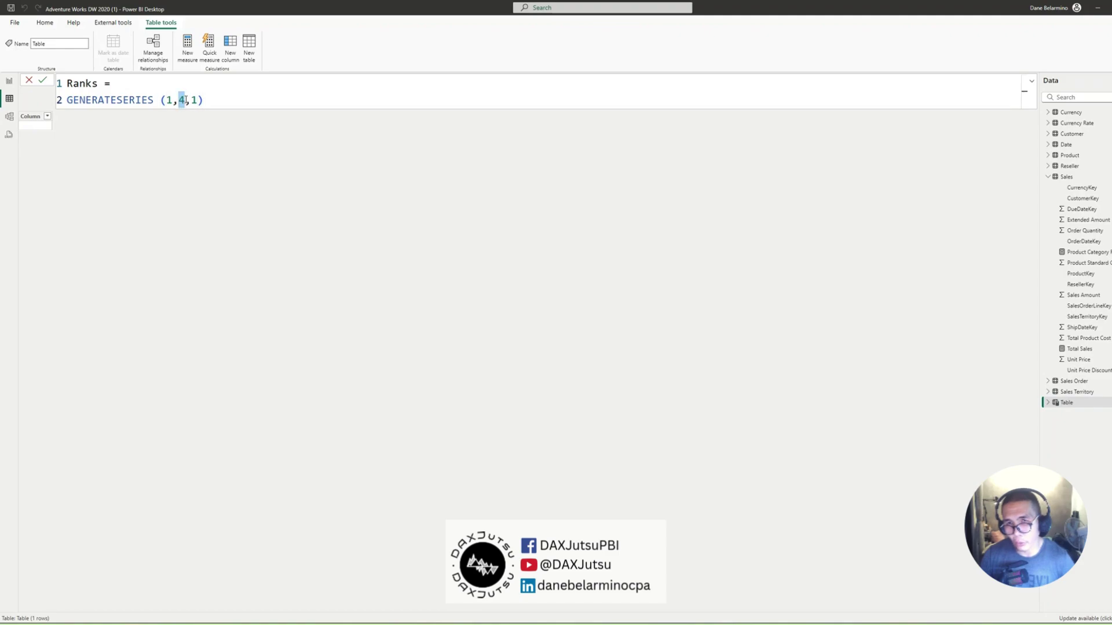
{"action": "left_click", "coordinate": [231, 101]}
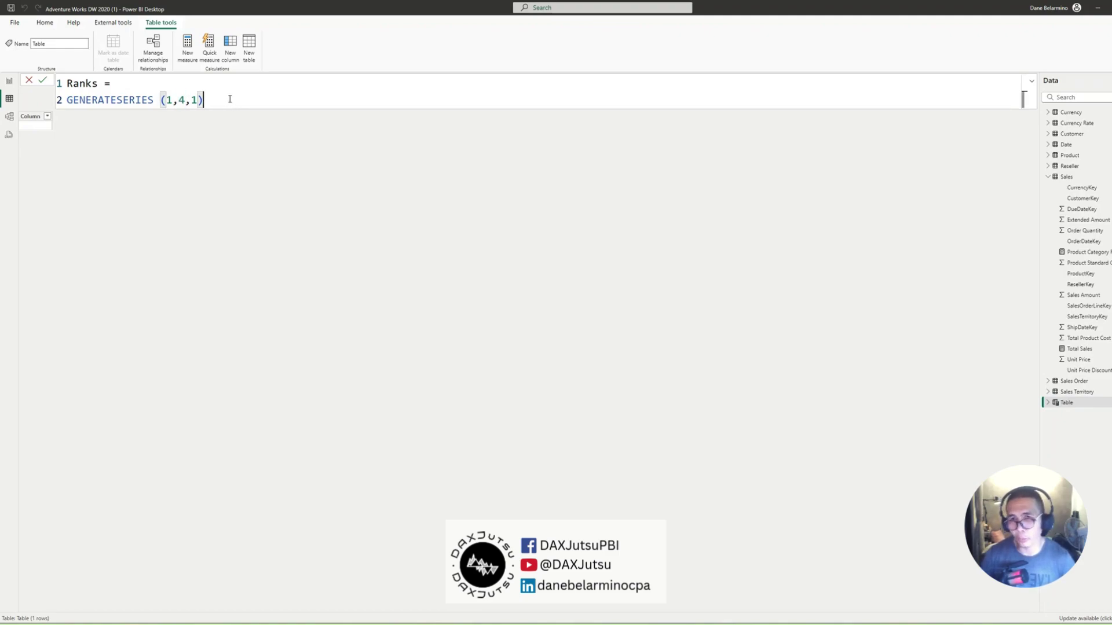
{"action": "key", "text": "Return"}
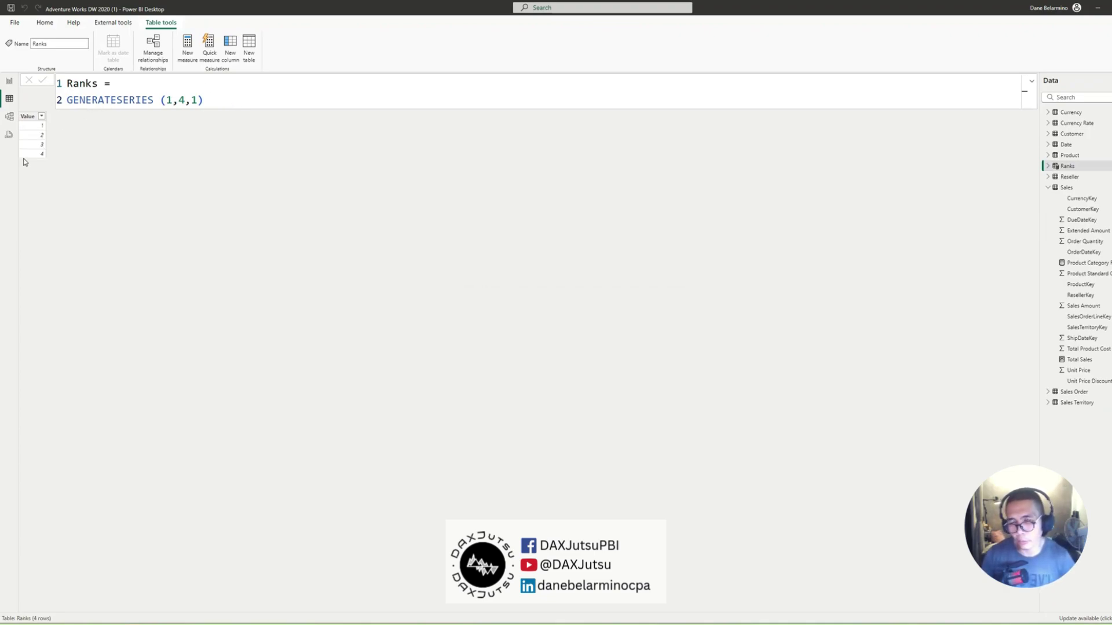
{"action": "double_click", "coordinate": [77, 95]}
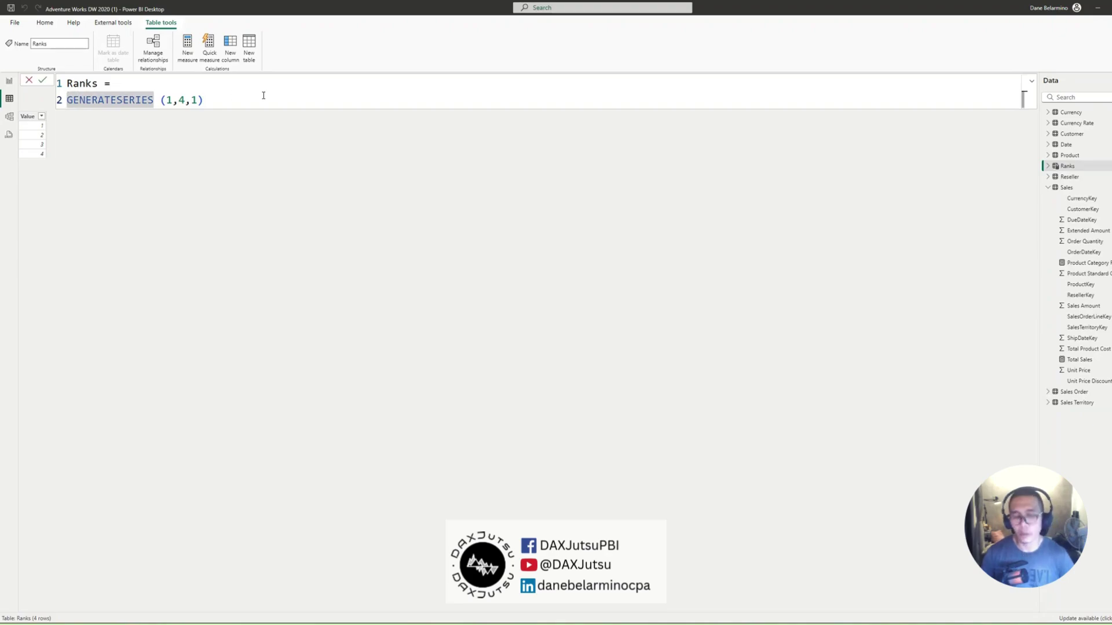
{"action": "key", "text": "Left"}
{"action": "key", "text": "Left"}
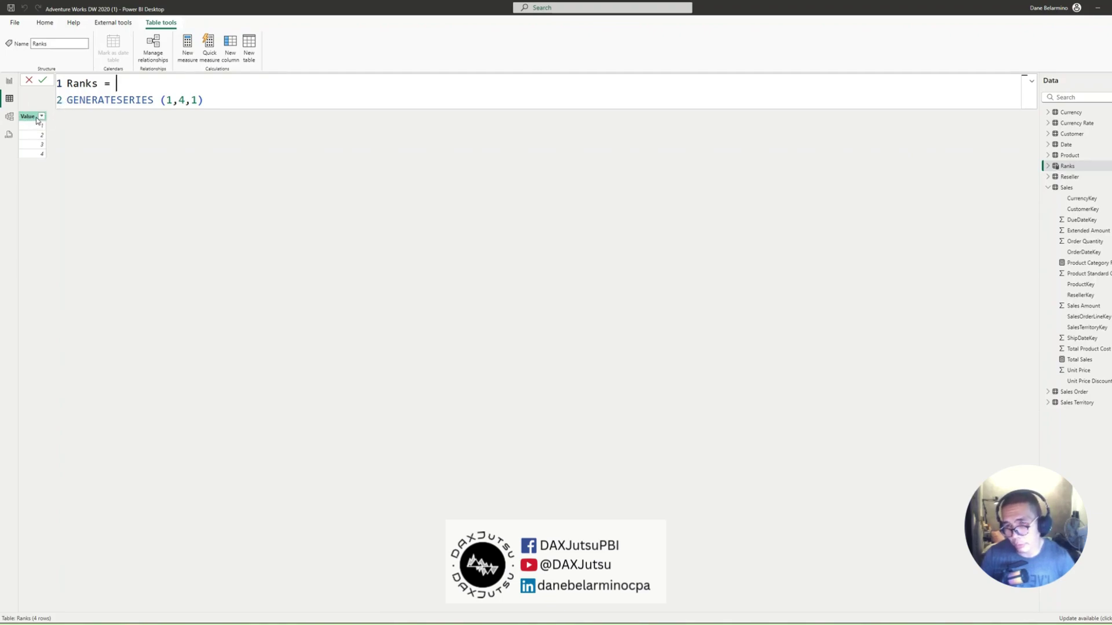
Wrap the series as SELECTCOLUMNS(GENERATESERIES(1,4,1), "Rank", [Value]), then go back to Report view.
{"action": "type", "text": "SELEC"}
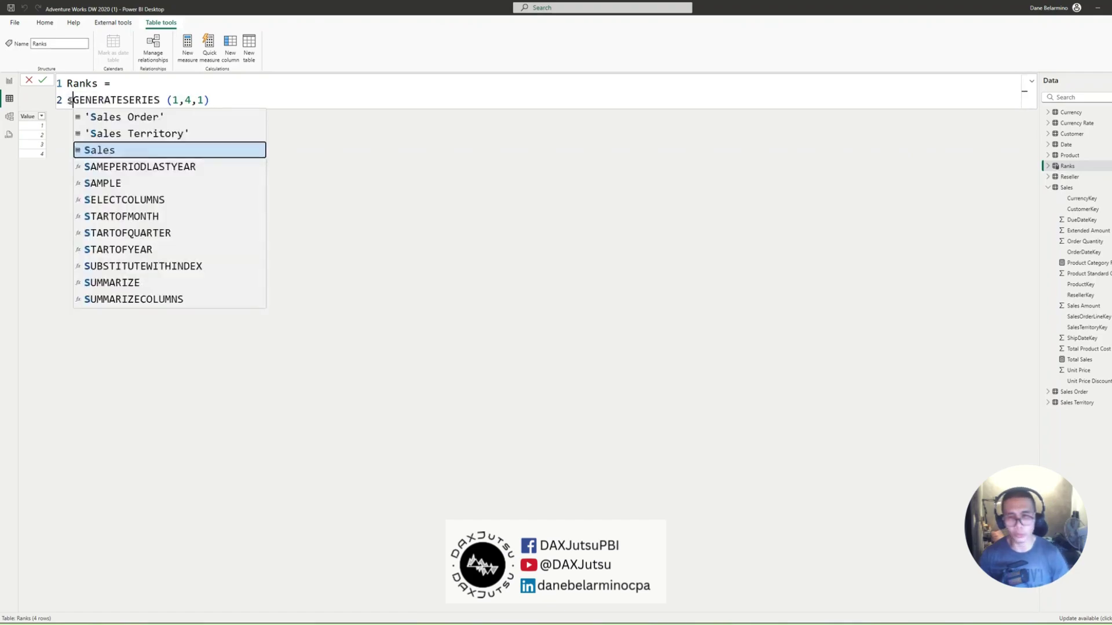
{"action": "key", "text": "Tab"}
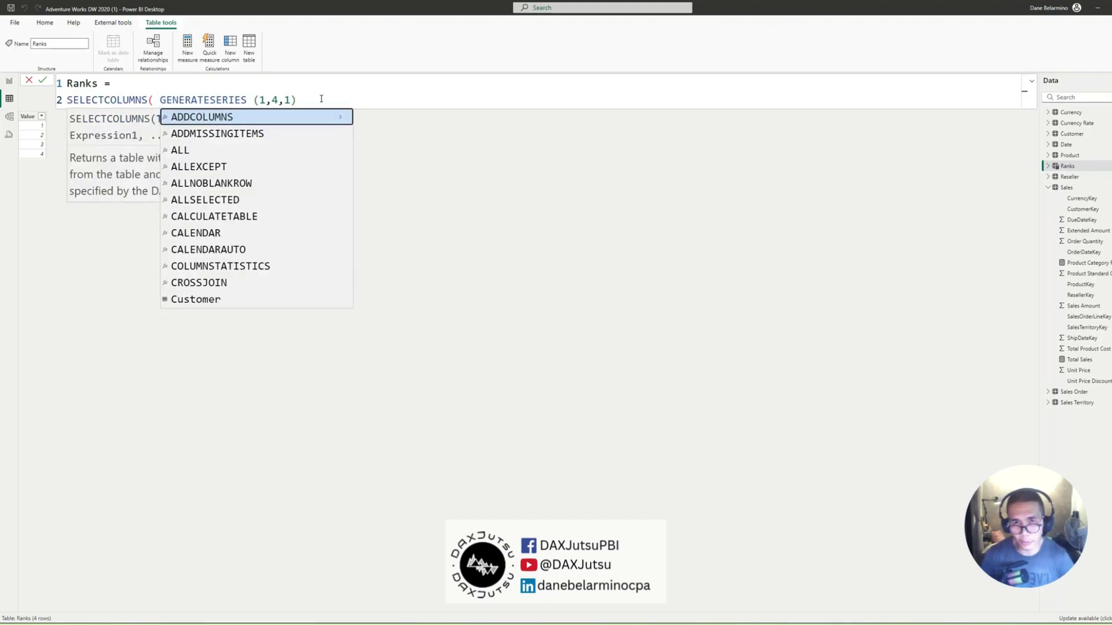
{"action": "left_click", "coordinate": [322, 98]}
{"action": "type", "text": ", ["}
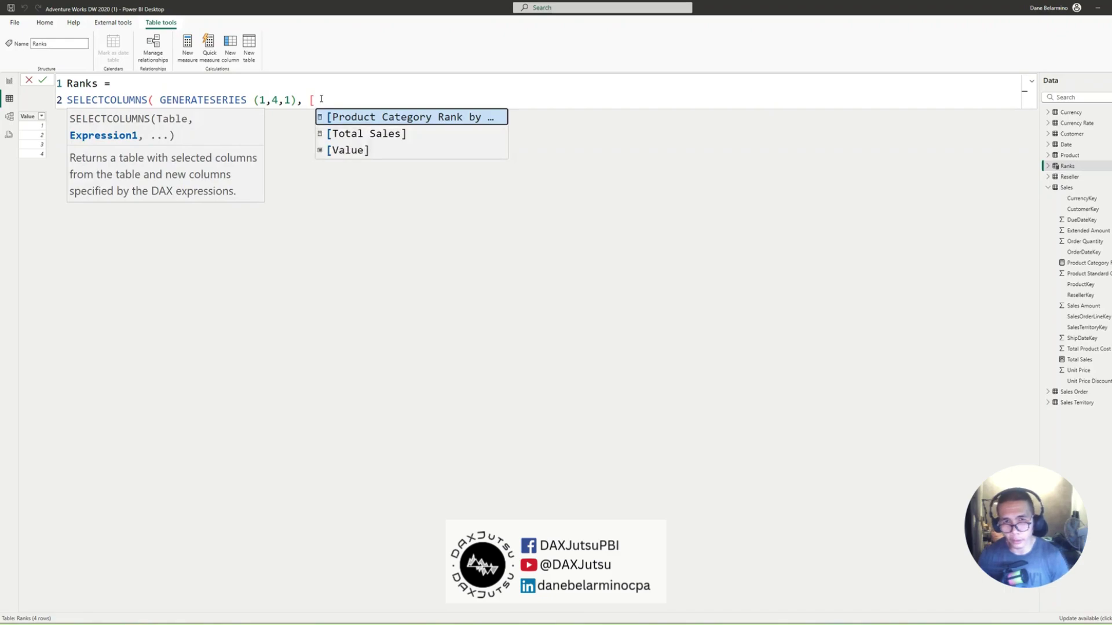
{"action": "key", "text": "BackSpace"}
{"action": "type", "text": "\""}
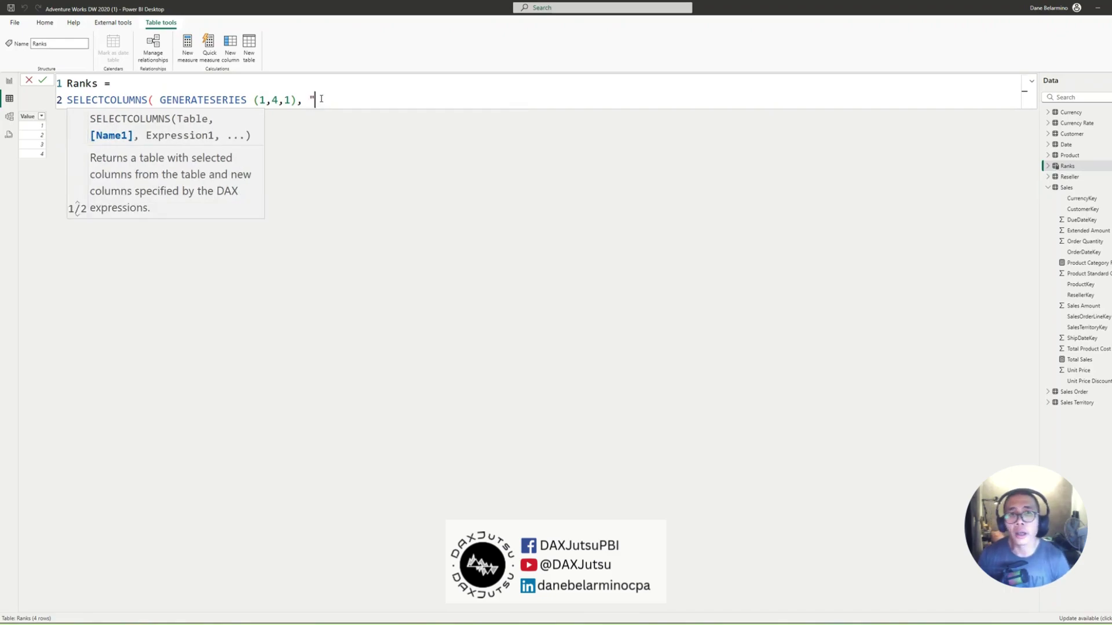
{"action": "type", "text": "Rank\", "}
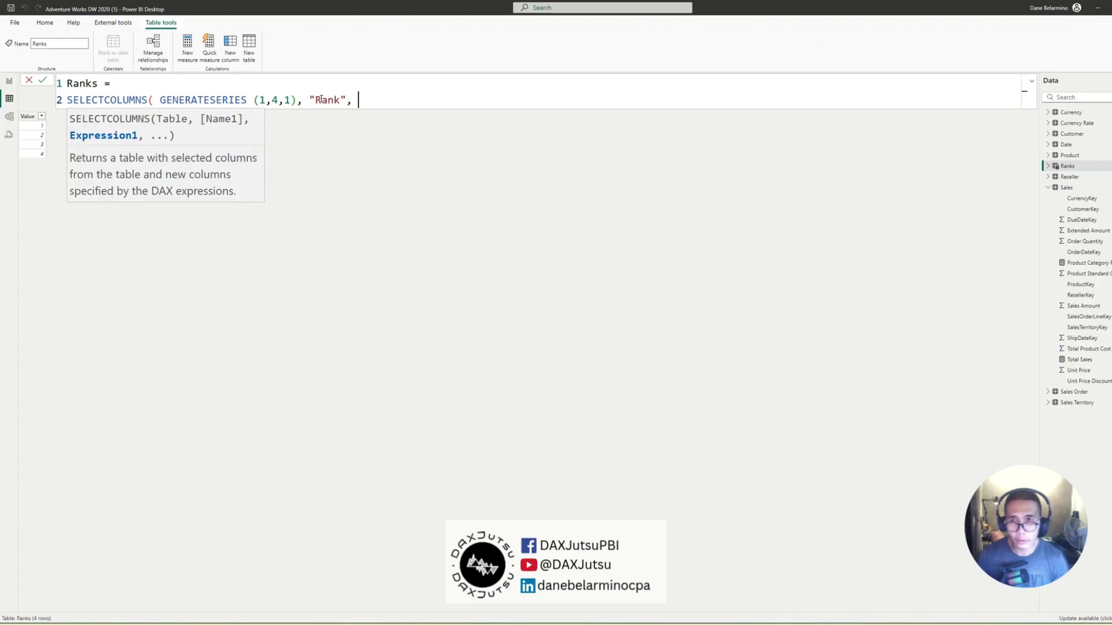
{"action": "type", "text": "[valu"}
{"action": "key", "text": "Tab"}
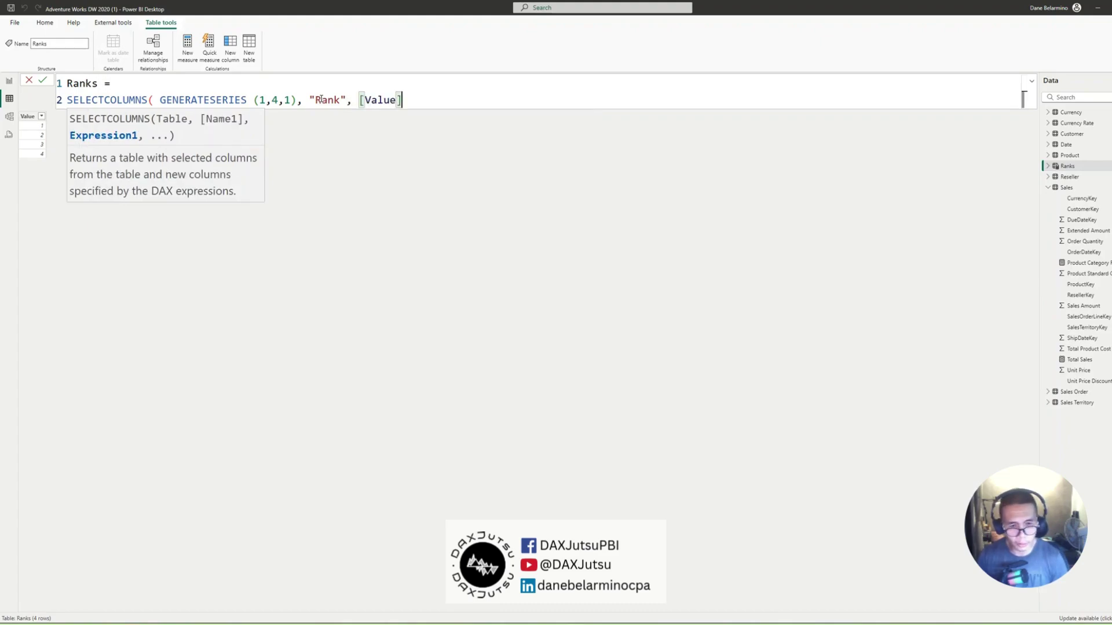
{"action": "type", "text": ")"}
{"action": "key", "text": "Return"}
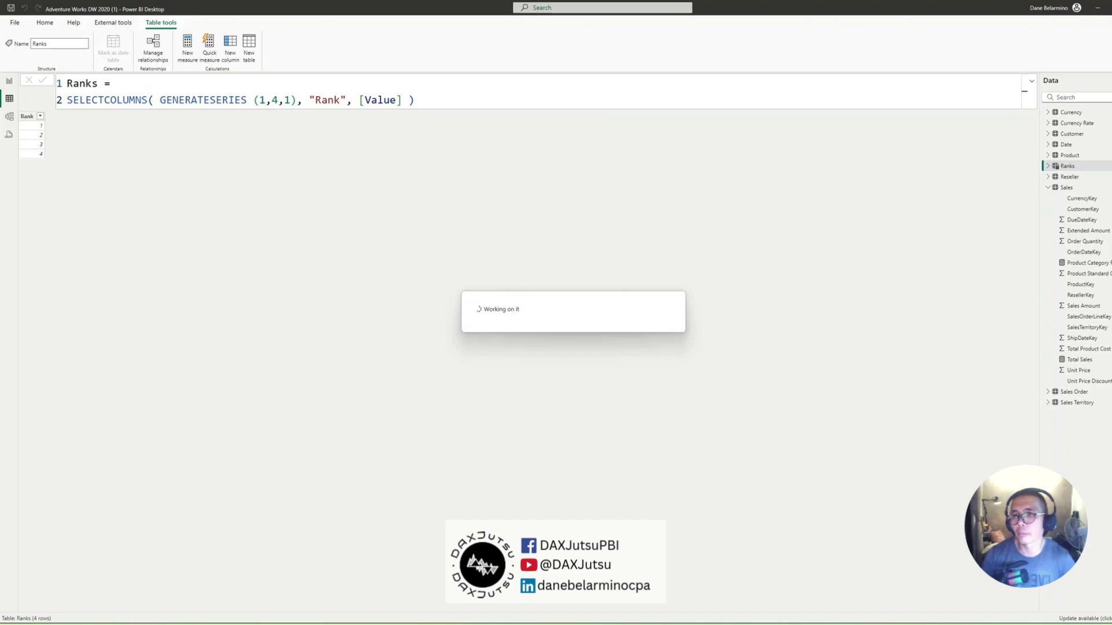
{"action": "left_click", "coordinate": [9, 81]}
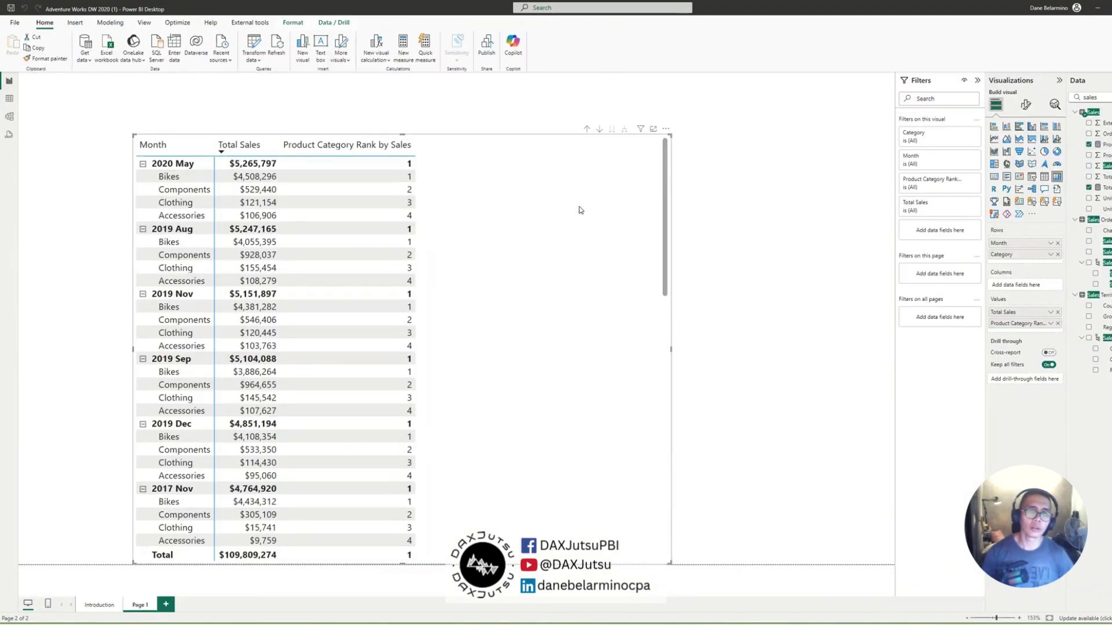
Reposition the Month and Total Sales matrix on the report page.
{"action": "left_click_drag", "start_coordinate": [496, 206], "coordinate": [537, 209]}
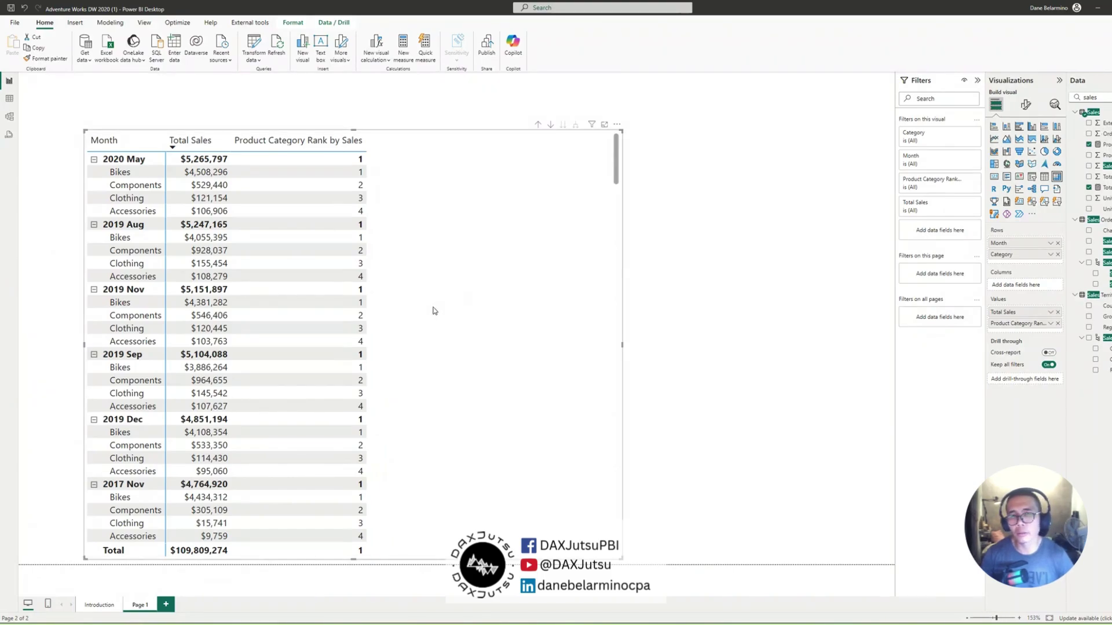
{"action": "left_click_drag", "start_coordinate": [455, 253], "coordinate": [478, 254]}
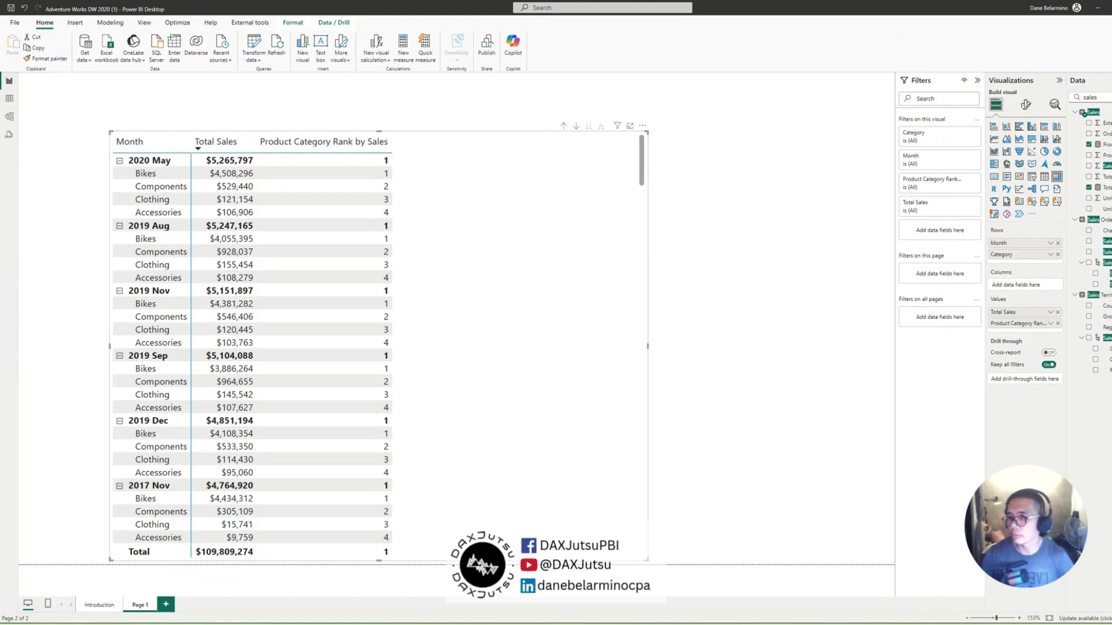
{"action": "left_click_drag", "start_coordinate": [124, 418], "coordinate": [109, 401]}
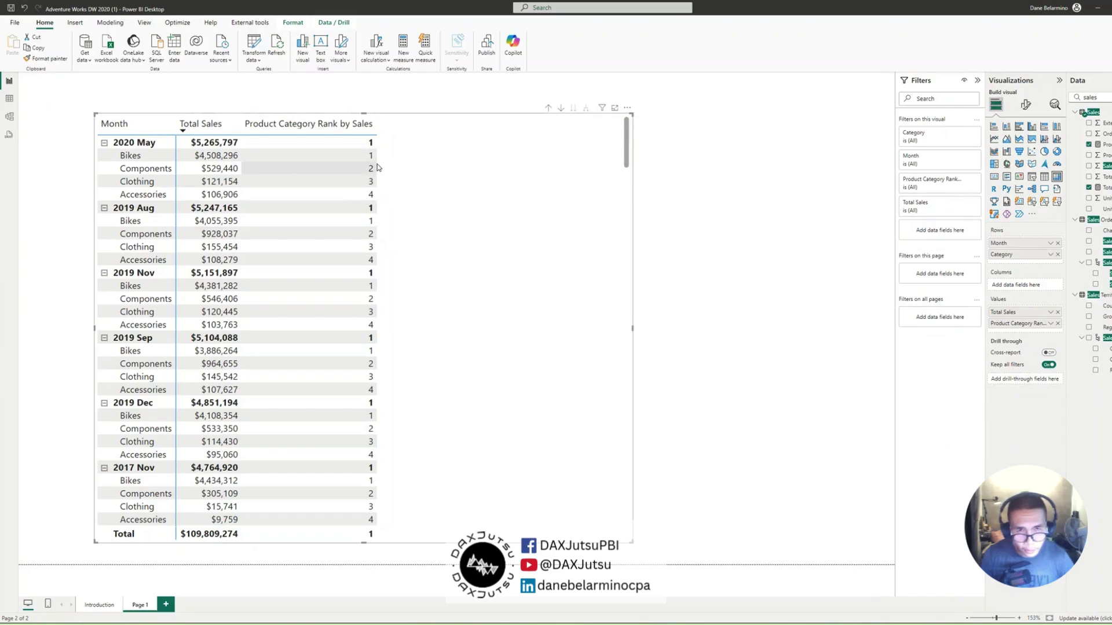
Check the Ranks table rows, nudge the matrix down, and start a new Sales measure.
{"action": "left_click", "coordinate": [10, 99]}
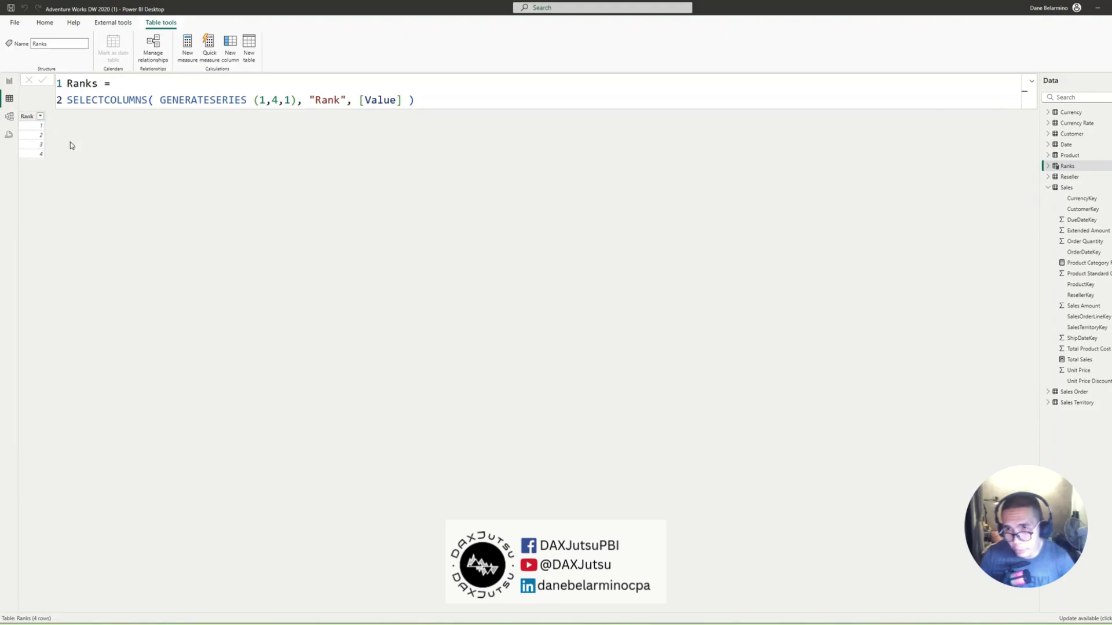
{"action": "left_click", "coordinate": [10, 83]}
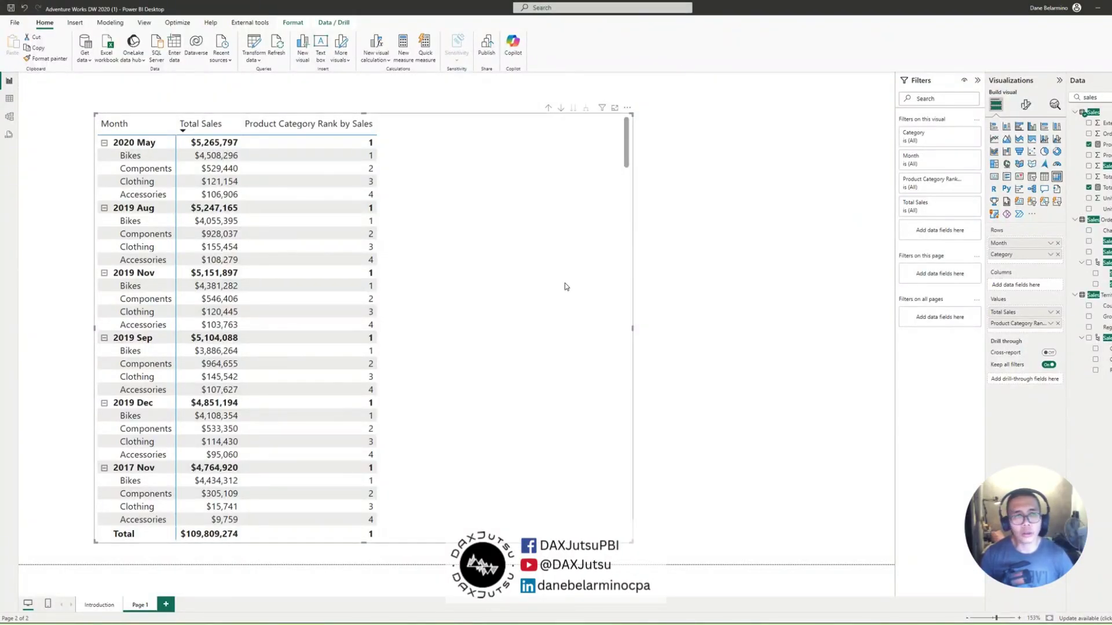
{"action": "left_click_drag", "start_coordinate": [564, 282], "coordinate": [561, 289]}
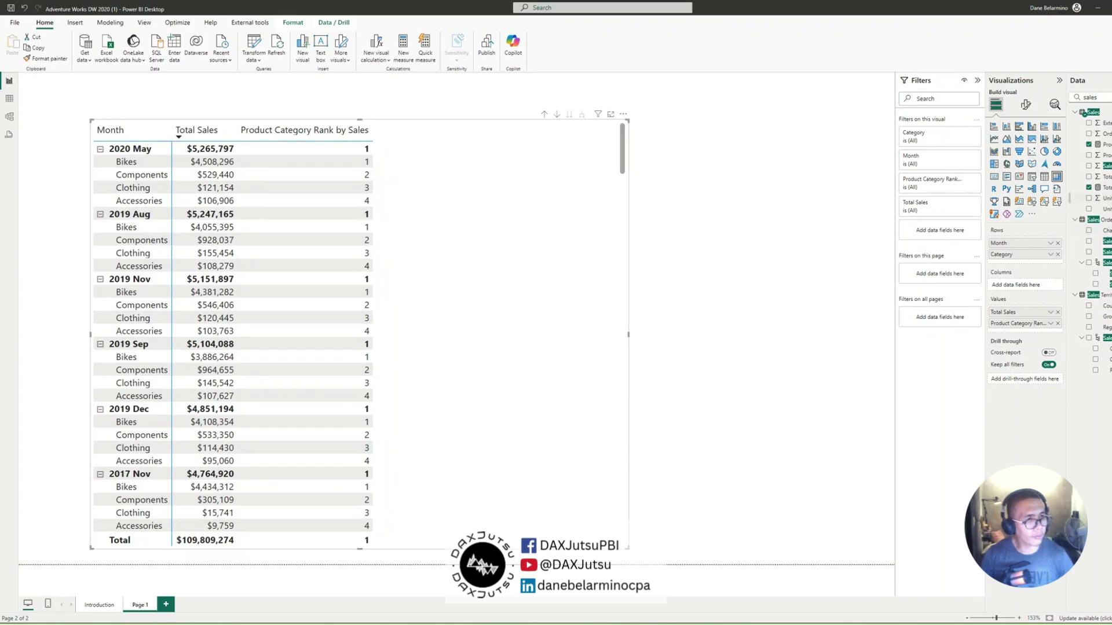
{"action": "right_click", "coordinate": [1103, 183]}
{"action": "key", "text": "Escape"}
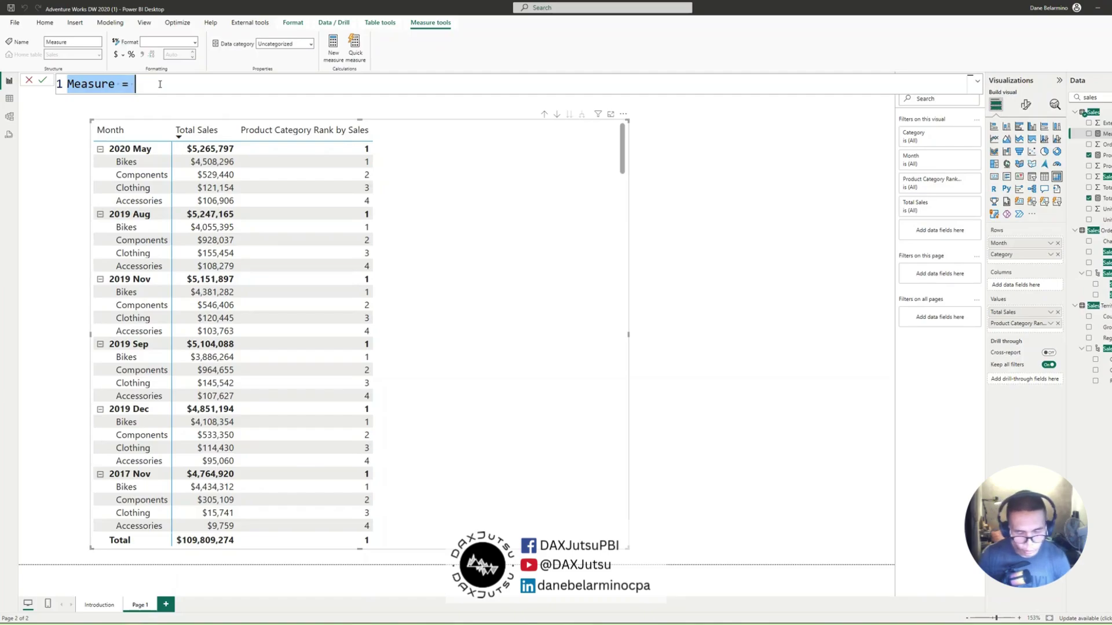
Start the Total Sales By Rank measure with VAR _TBL = SUMMARIZE('Product', 'Product'[Category]).
{"action": "type", "text": "Total Sales By "}
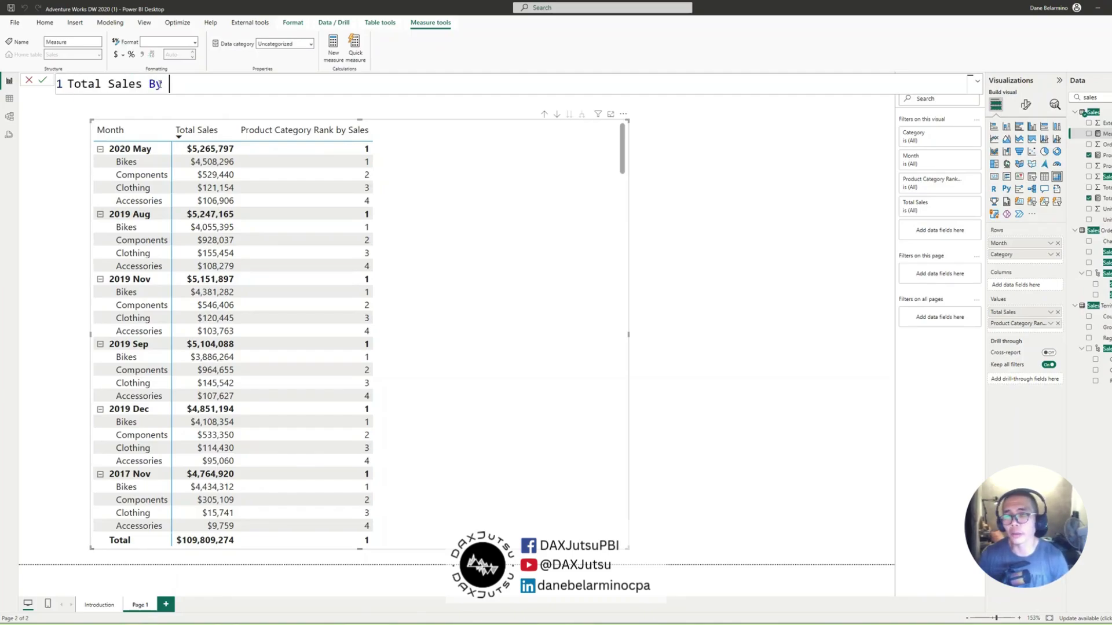
{"action": "type", "text": "Rank ="}
{"action": "key", "text": "shift+Return"}
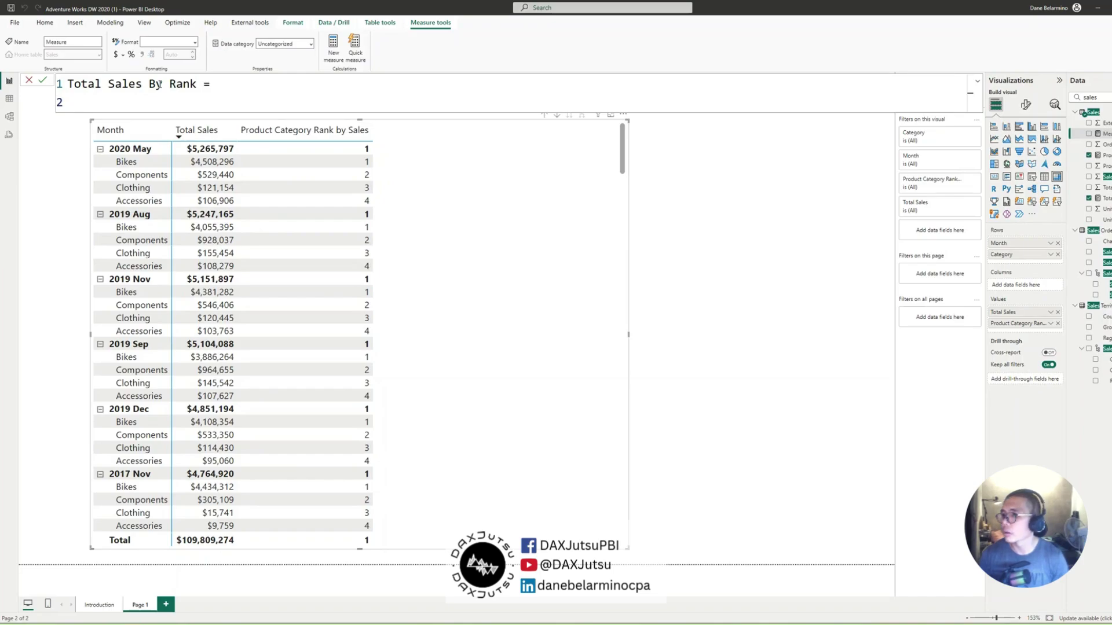
{"action": "type", "text": "VAR"}
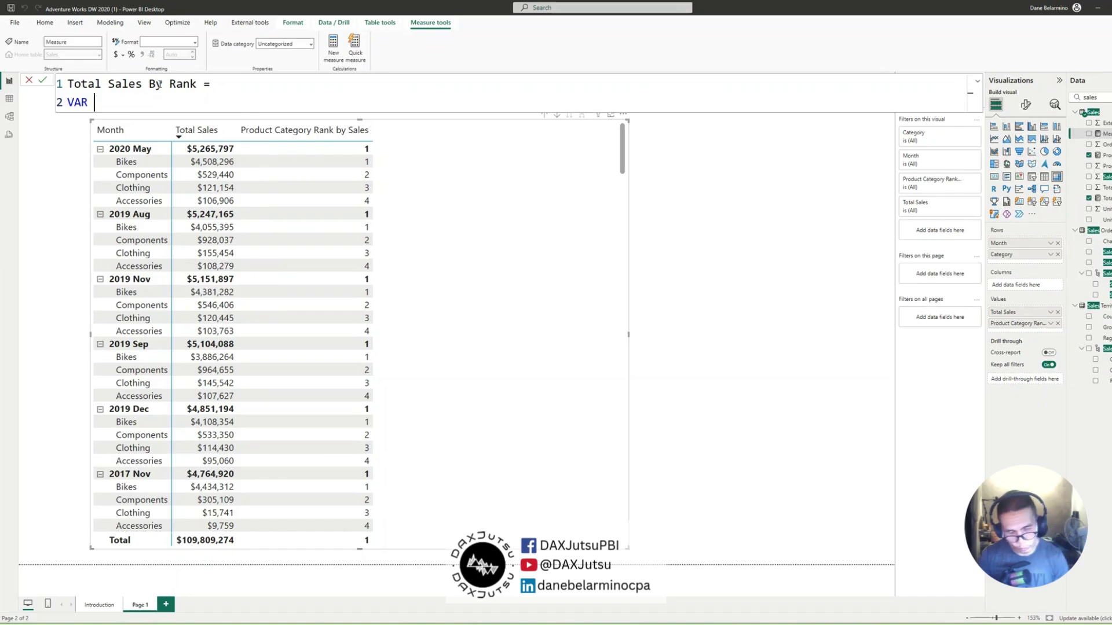
{"action": "type", "text": " _TBL ="}
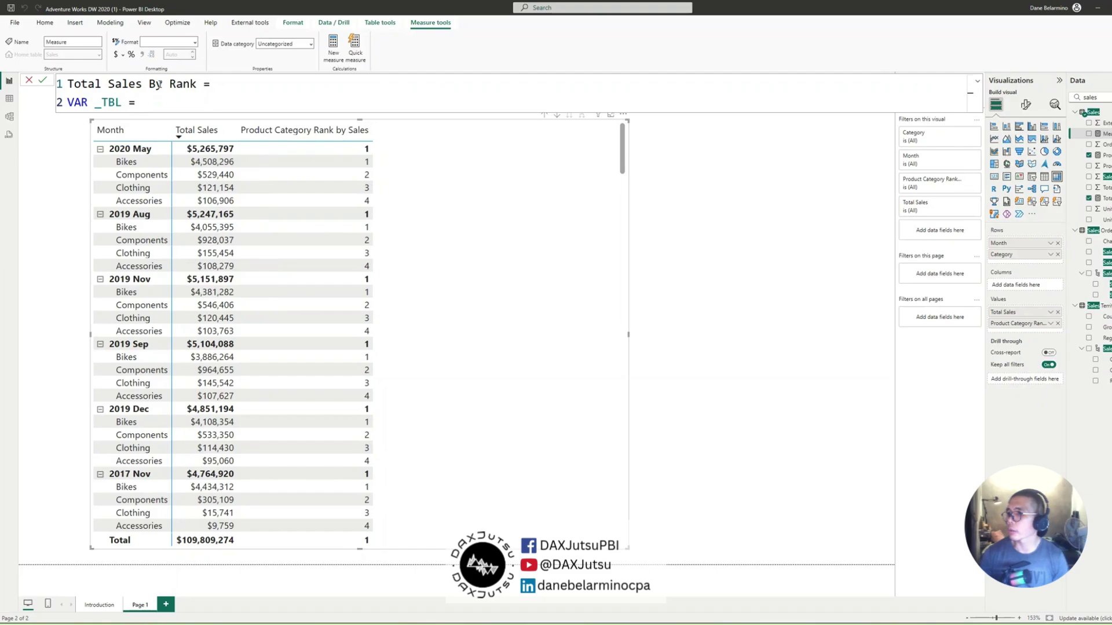
{"action": "key", "text": "shift+Return"}
{"action": "type", "text": "SUMMARIZE("}
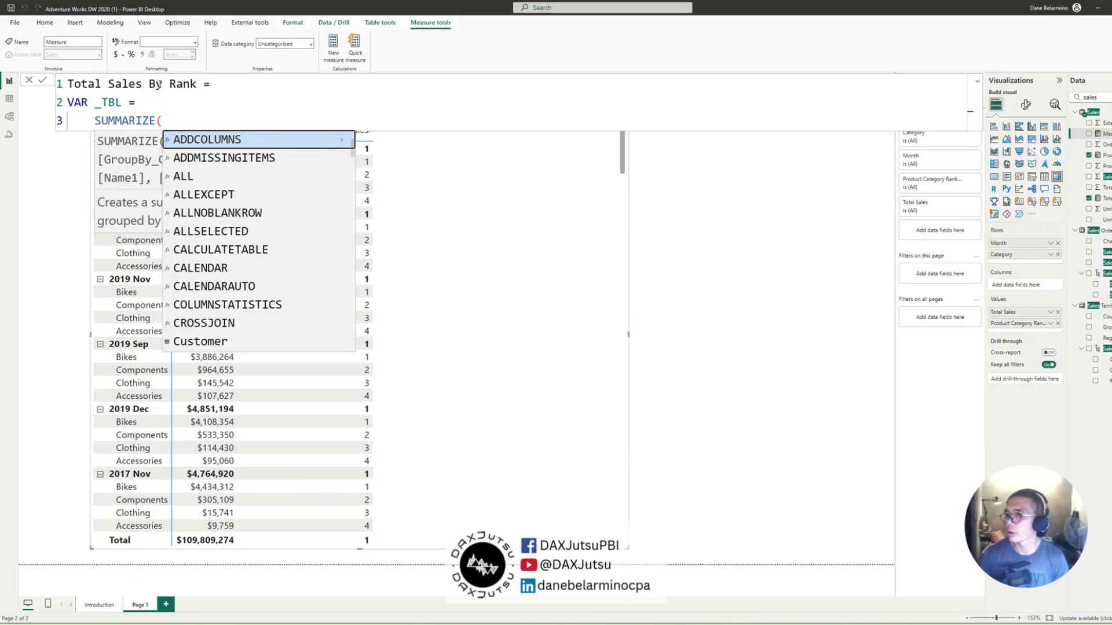
{"action": "type", "text": "PRODUC"}
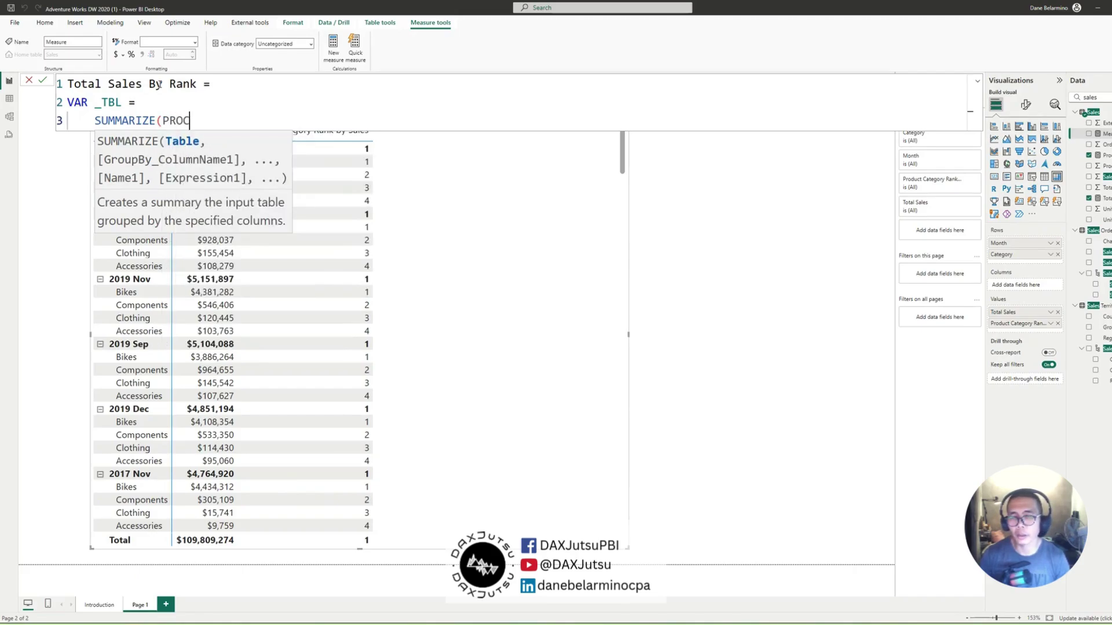
{"action": "type", "text": "T"}
{"action": "key", "text": "Tab"}
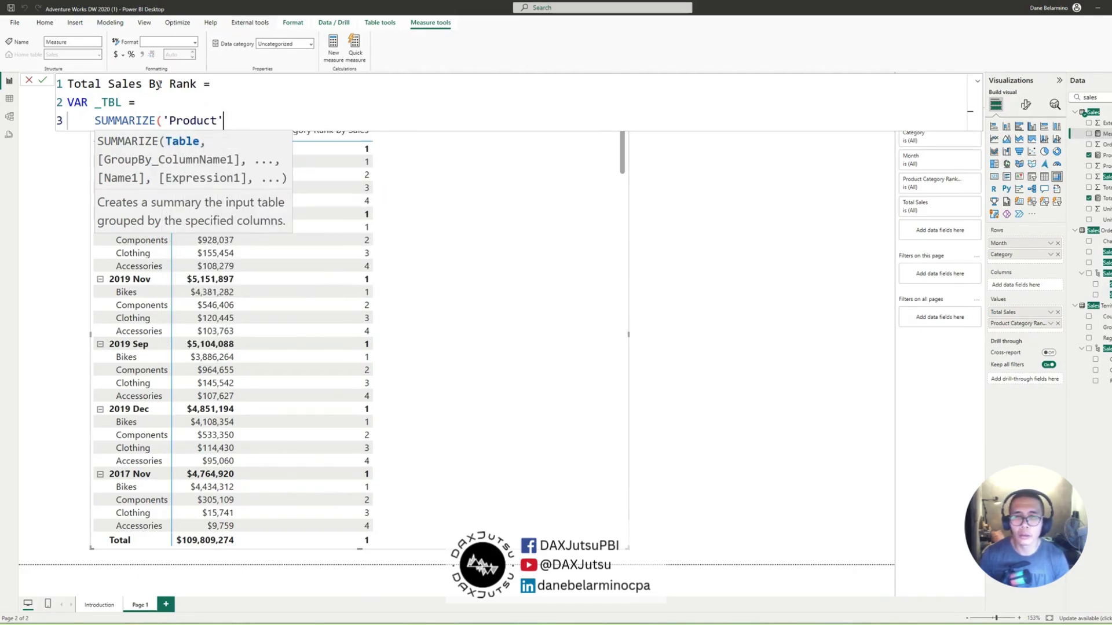
{"action": "type", "text": ", CATEG"}
{"action": "key", "text": "Tab"}
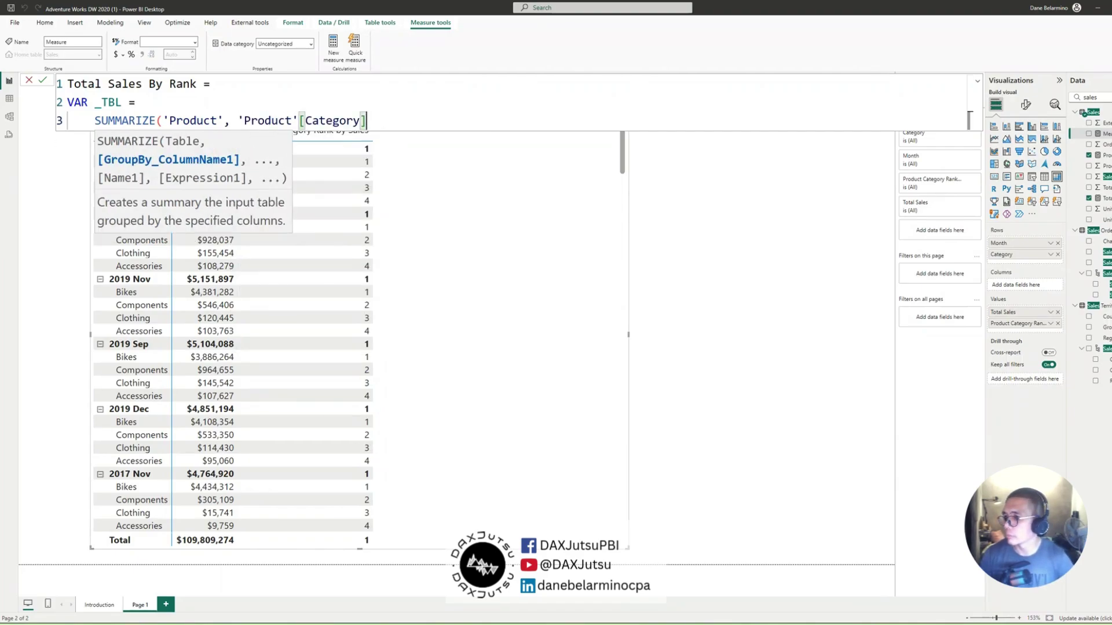
{"action": "key", "text": "Escape"}
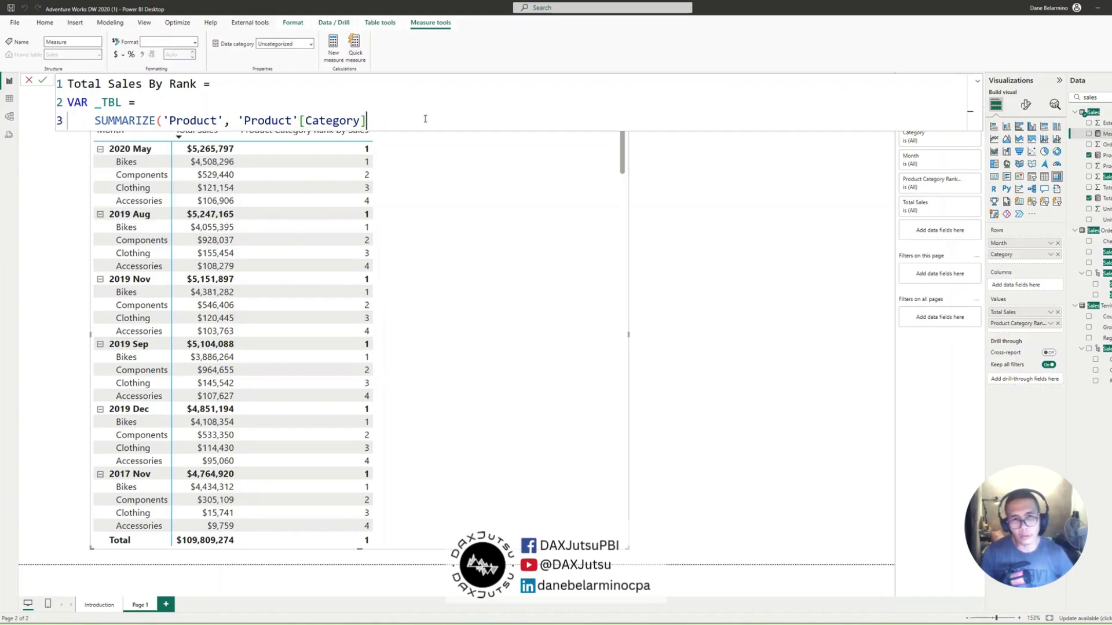
{"action": "type", "text": ")"}
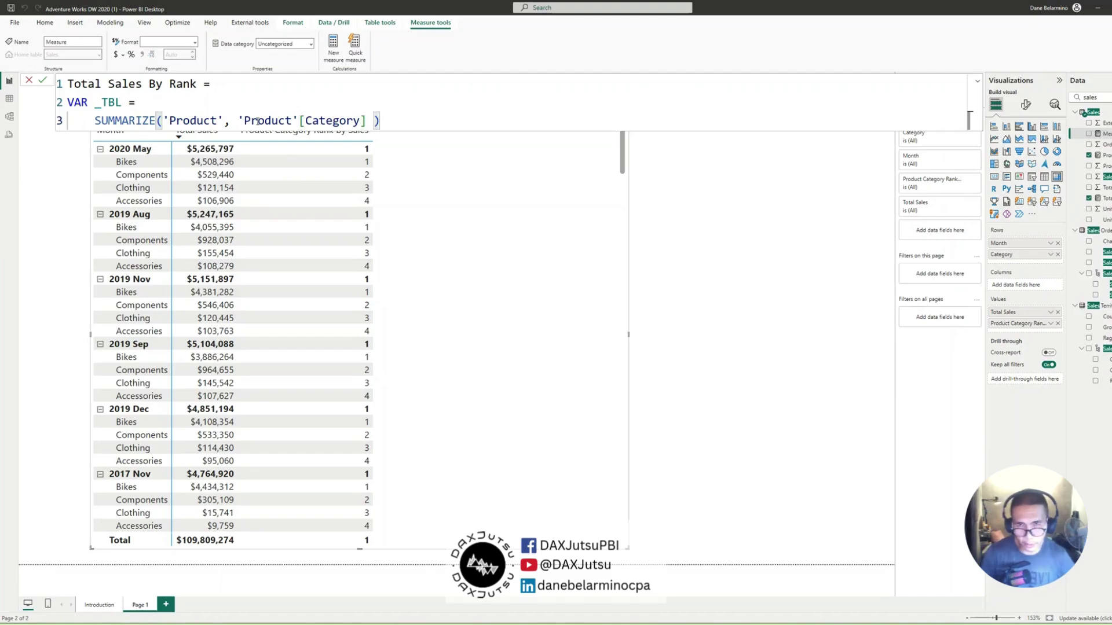
{"action": "left_click", "coordinate": [224, 107]}
{"action": "key", "text": "Return"}
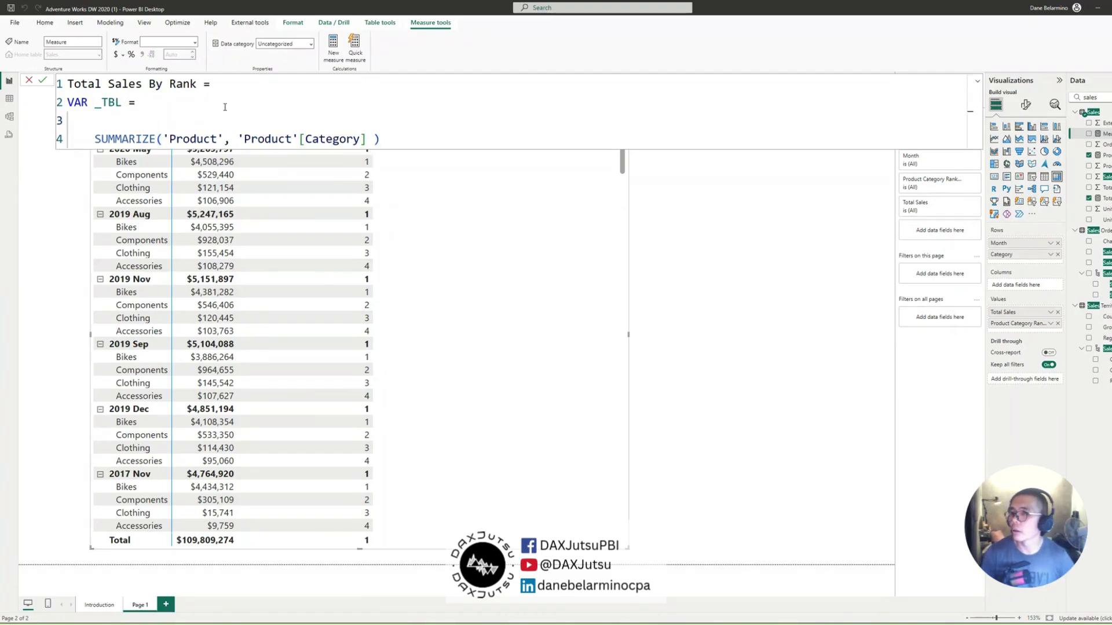
{"action": "type", "text": "ADD"}
{"action": "key", "text": "Tab"}
{"action": "left_click", "coordinate": [422, 138]}
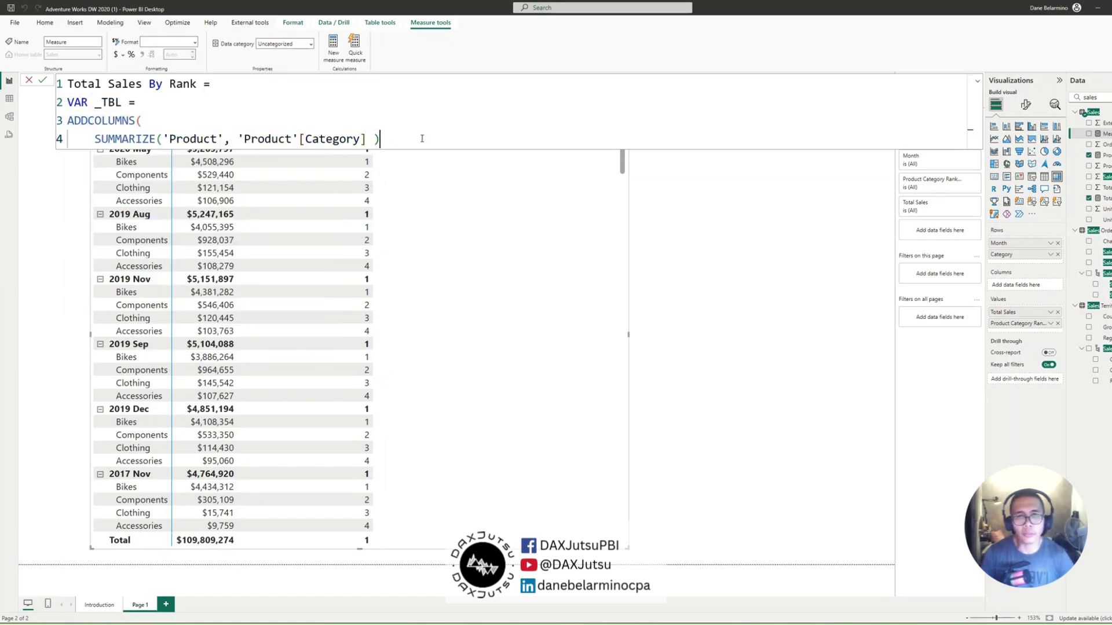
{"action": "type", "text": ", "}
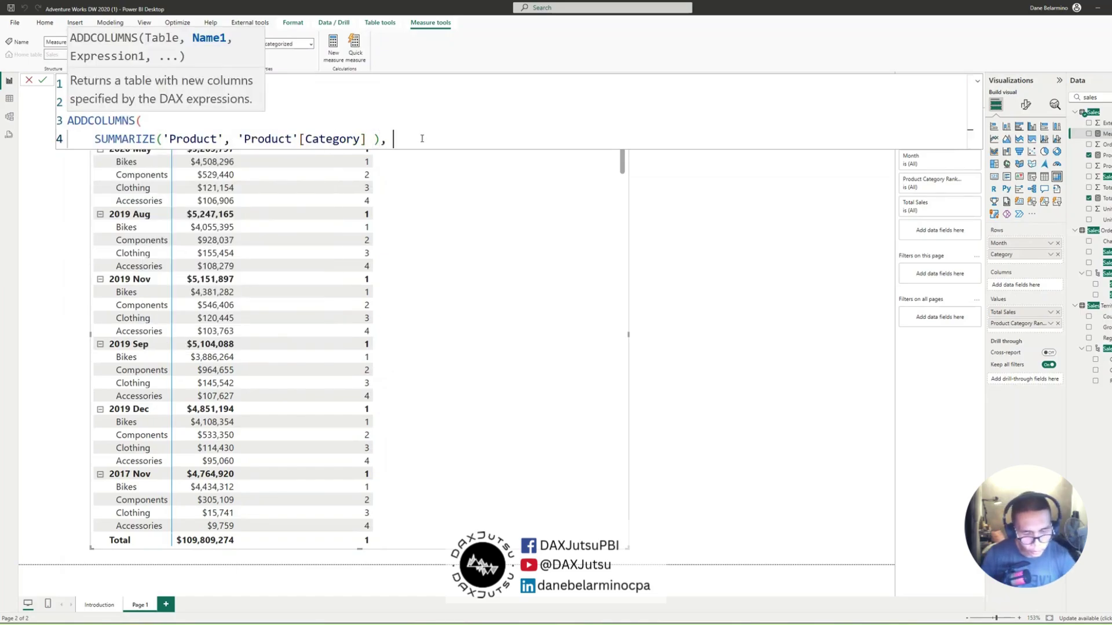
{"action": "type", "text": "\""}
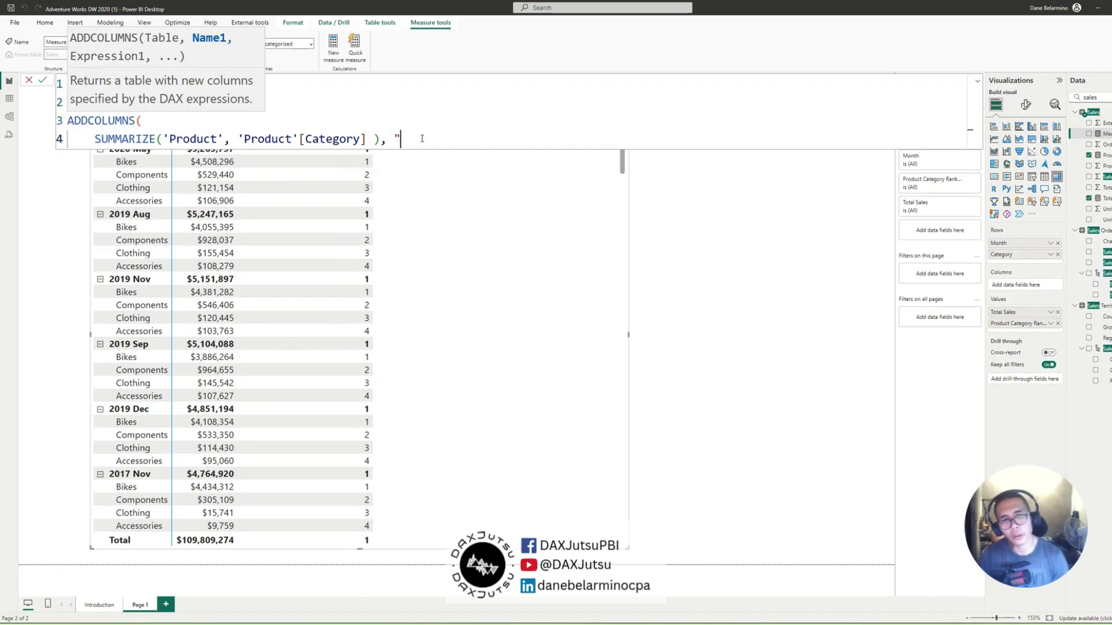
{"action": "type", "text": "@RANK"}
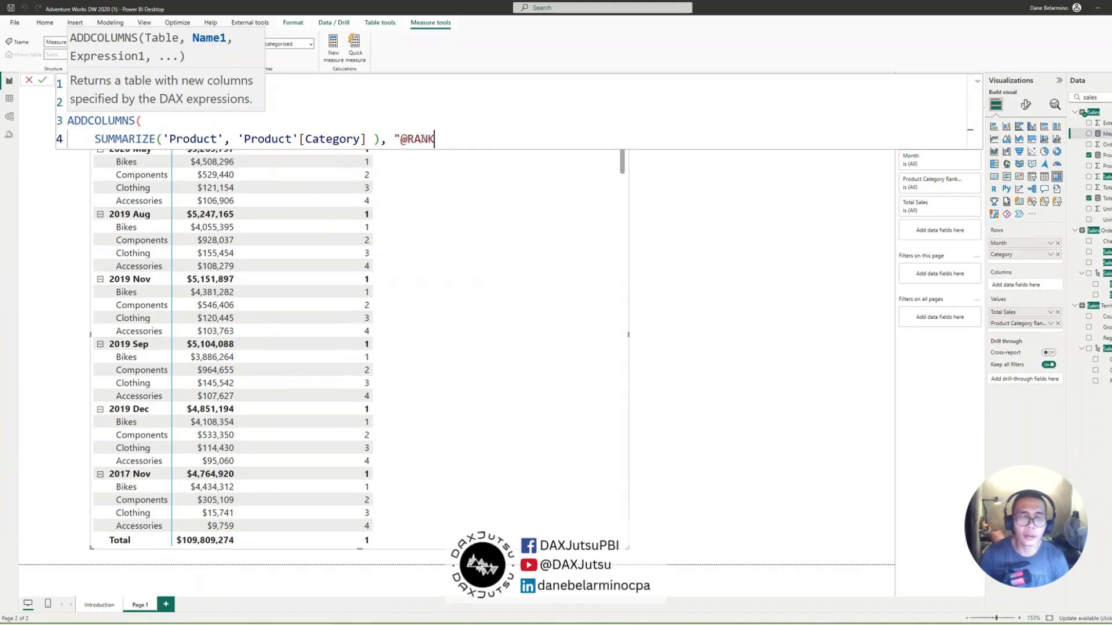
{"action": "key", "text": "BackSpace"}
{"action": "key", "text": "BackSpace"}
{"action": "key", "text": "BackSpace"}
{"action": "key", "text": "BackSpace"}
{"action": "type", "text": "rank"}
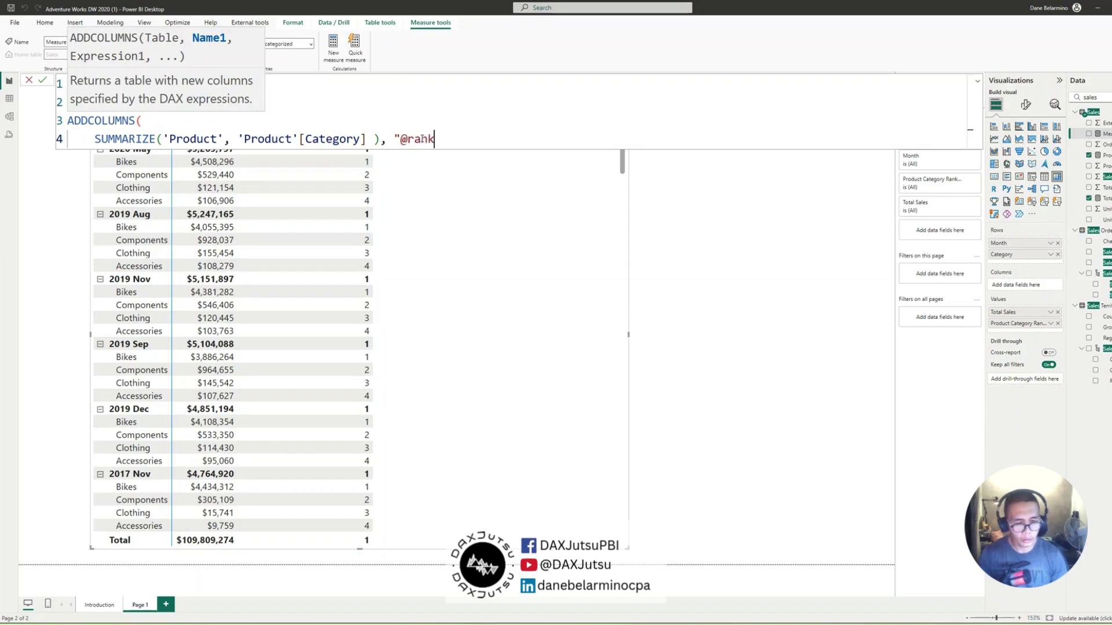
{"action": "type", "text": "\" ,"}
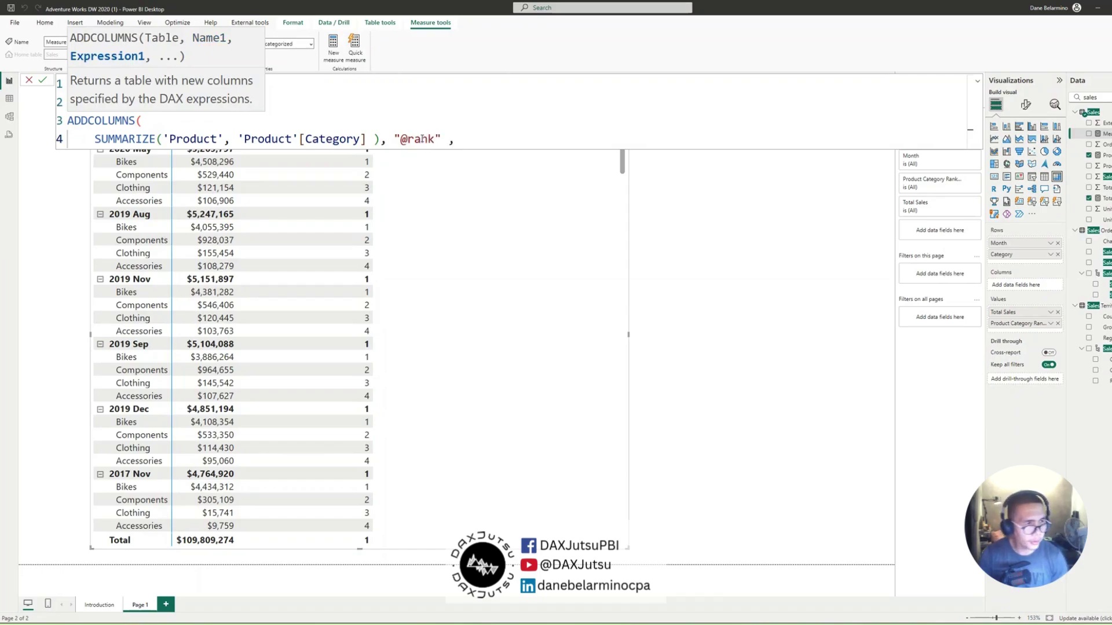
{"action": "type", "text": " rank"}
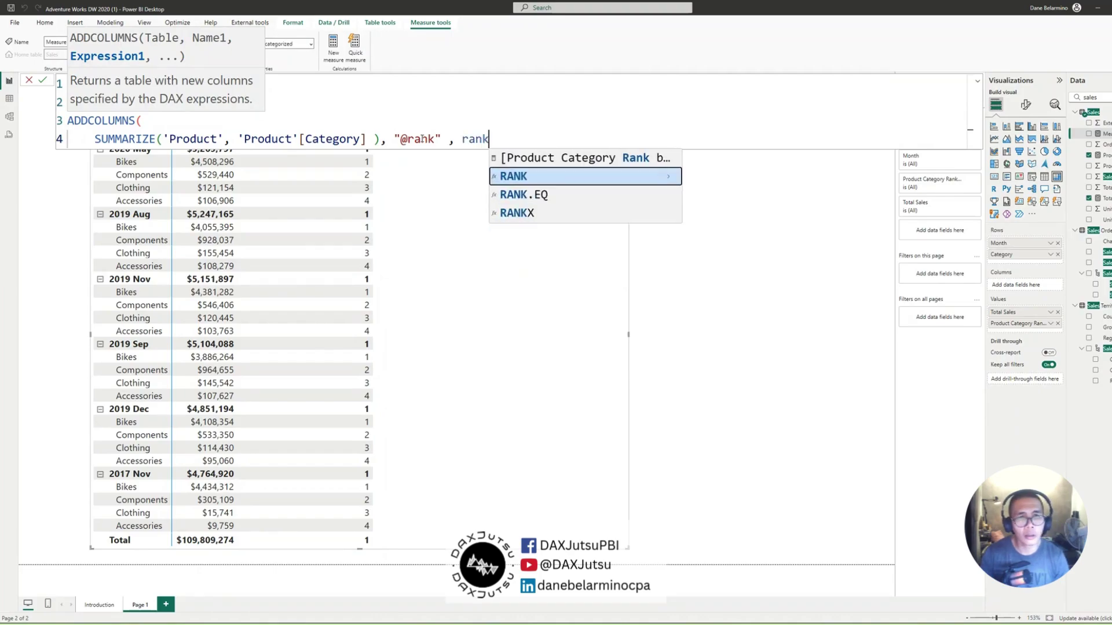
{"action": "key", "text": "Up"}
{"action": "key", "text": "Tab"}
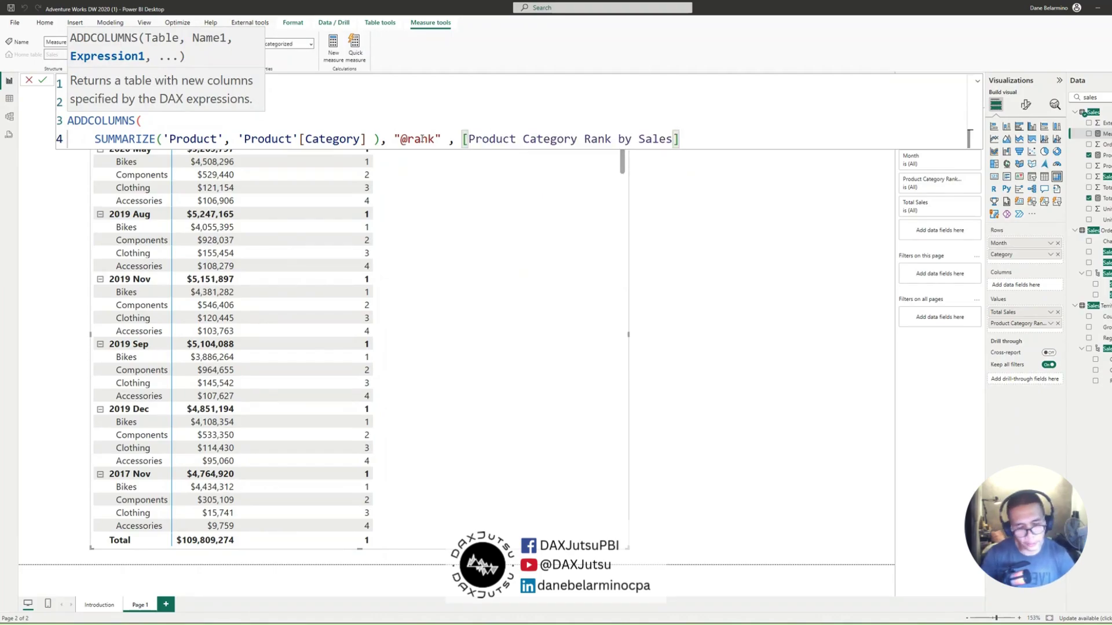
{"action": "type", "text": ","}
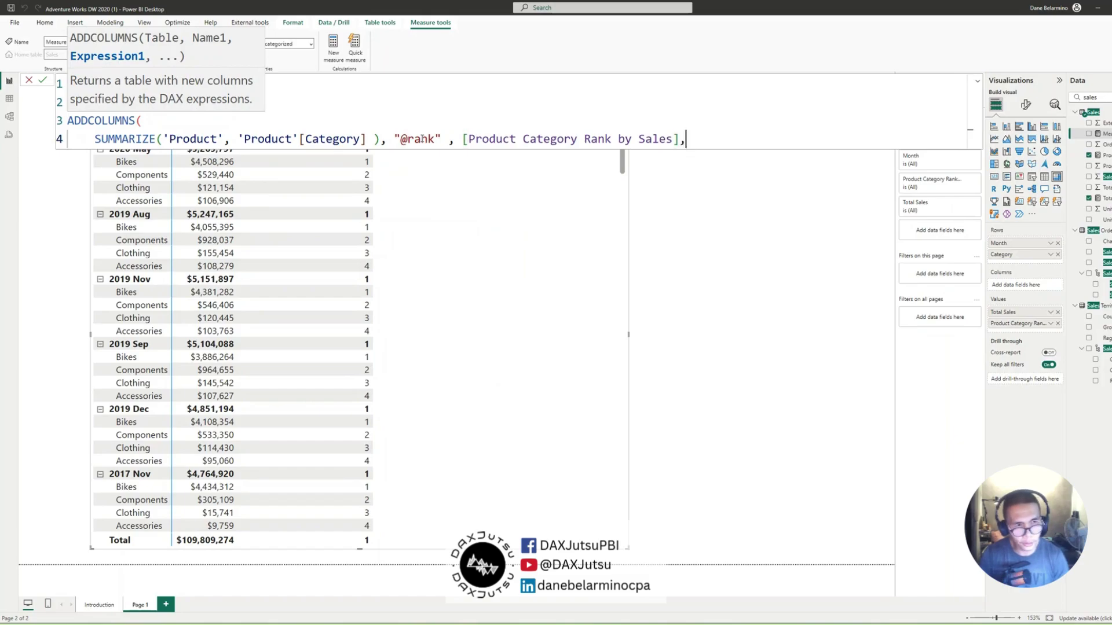
{"action": "key", "text": "BackSpace"}
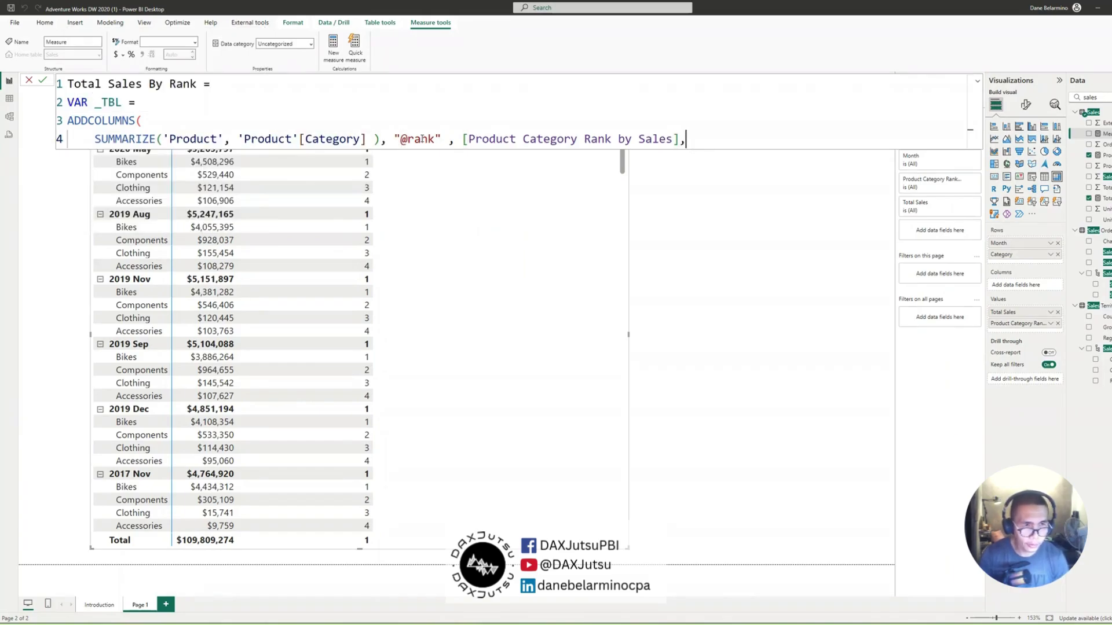
{"action": "type", "text": "\"@"}
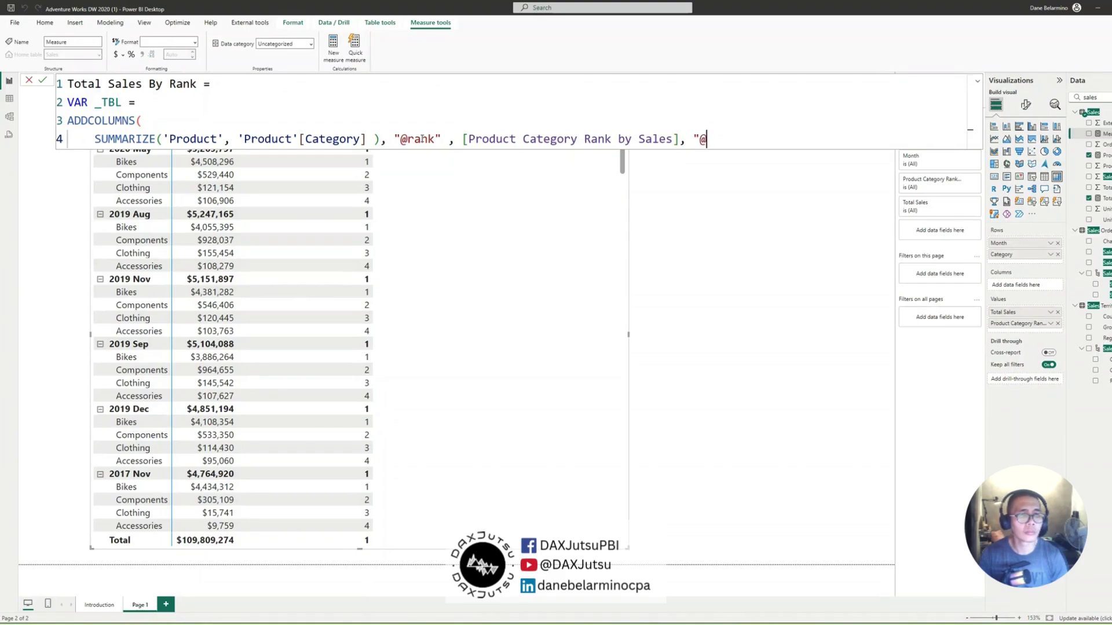
{"action": "type", "text": "sales\", sales"}
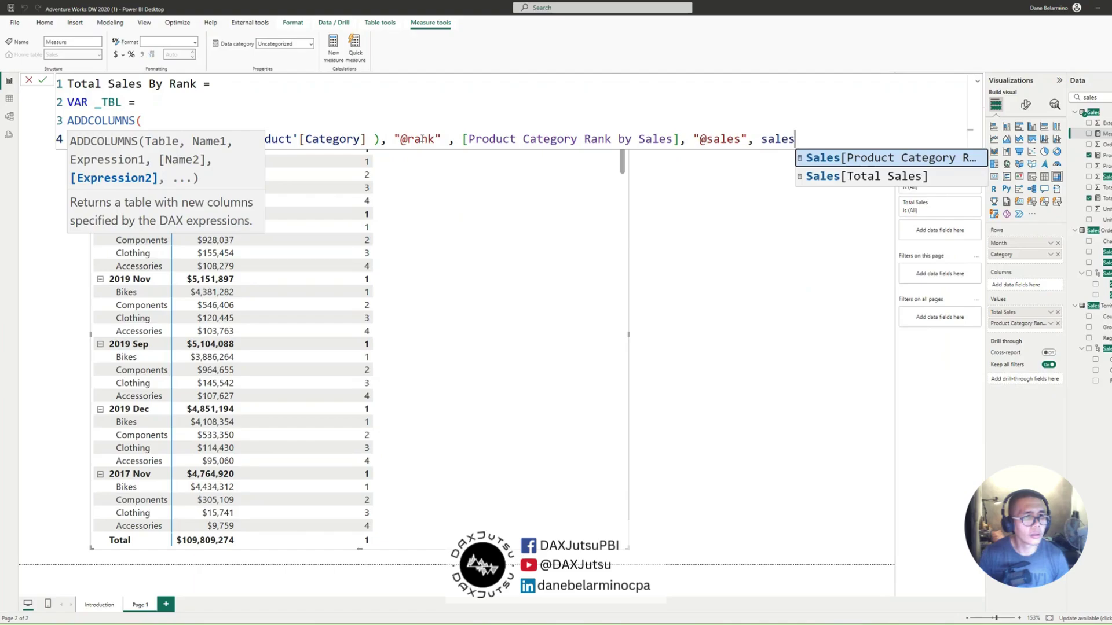
{"action": "key", "text": "Down"}
{"action": "key", "text": "Tab"}
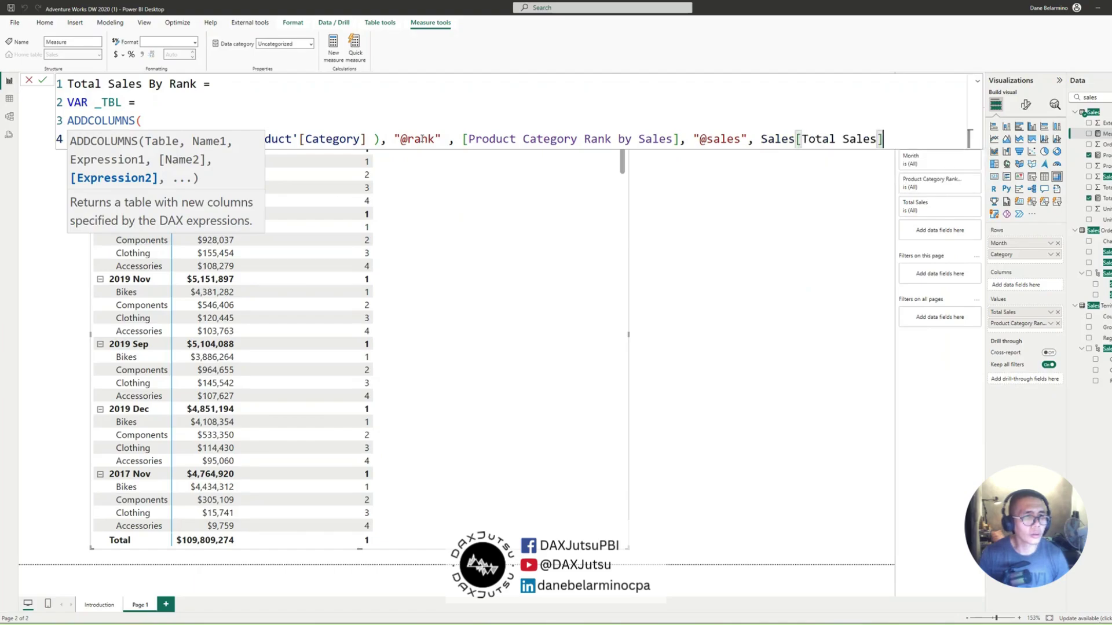
{"action": "double_click", "coordinate": [763, 138]}
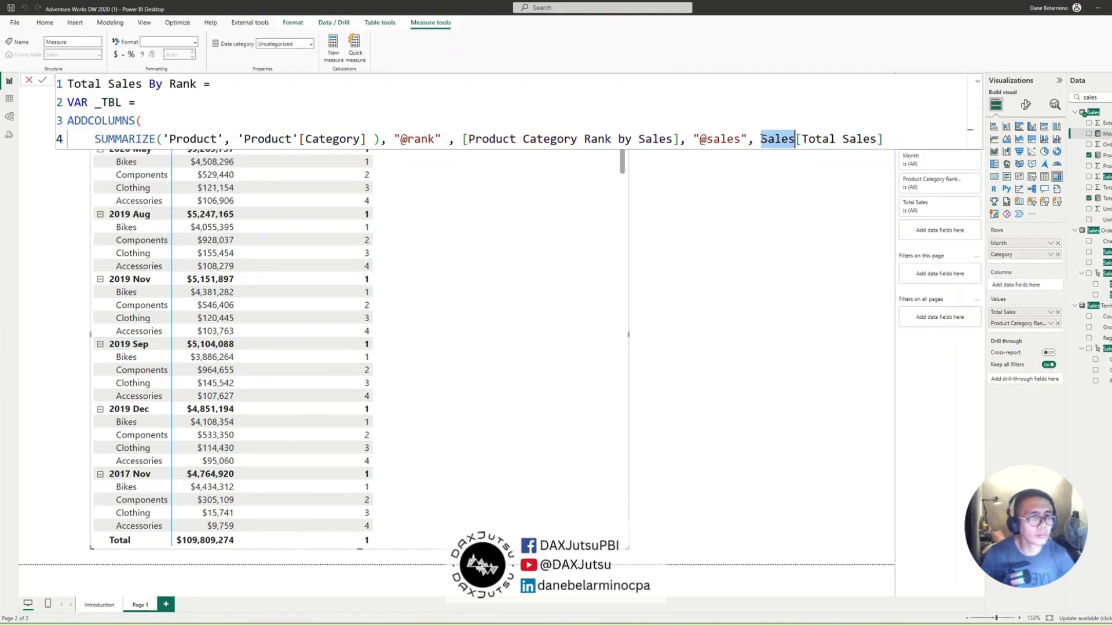
{"action": "key", "text": "BackSpace"}
{"action": "key", "text": "End"}
{"action": "type", "text": ")"}
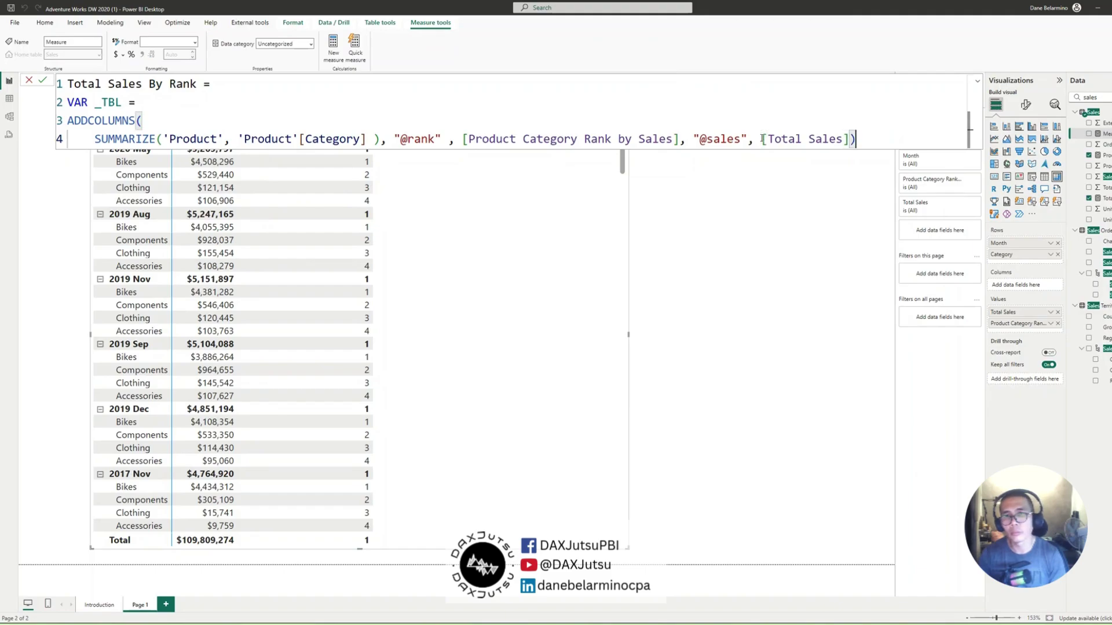
{"action": "type", "text": ")"}
{"action": "key", "text": "BackSpace"}
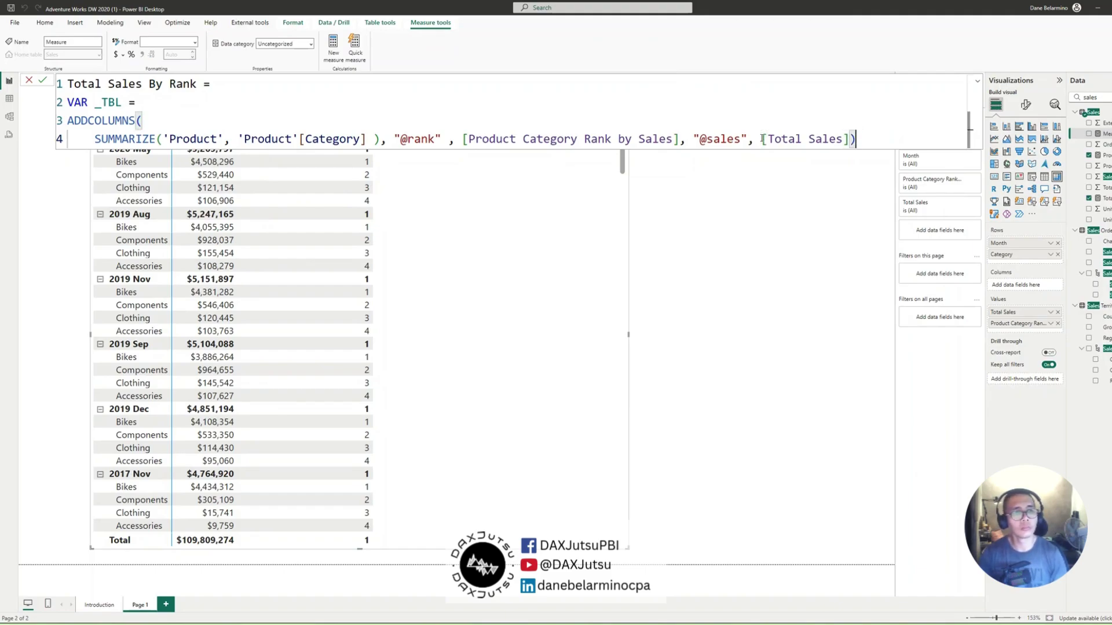
{"action": "key", "text": "shift+Return"}
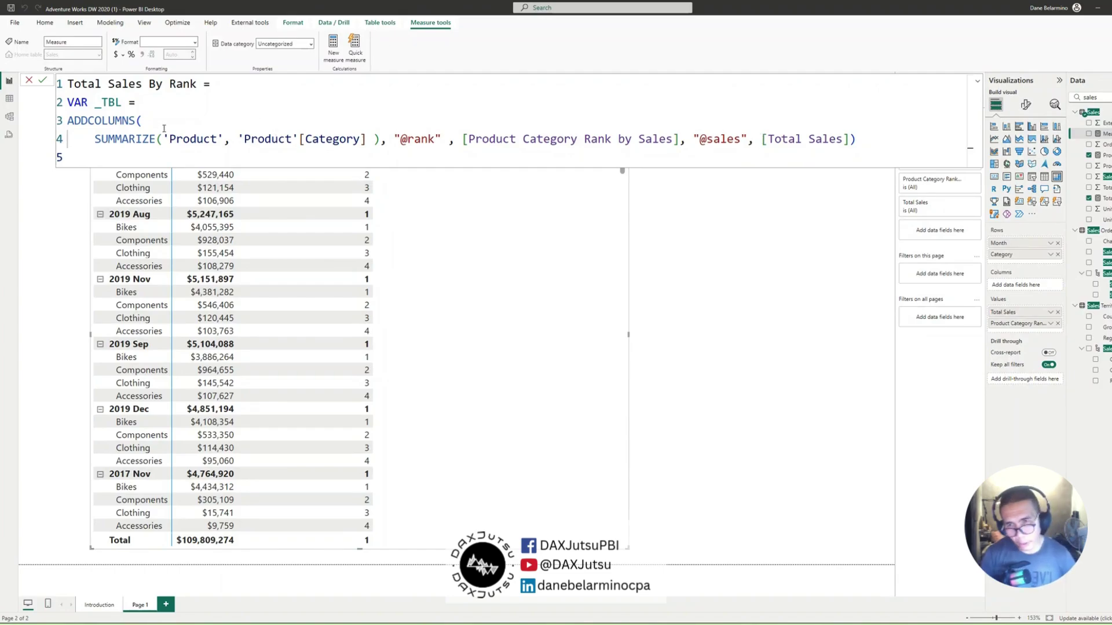
{"action": "type", "text": "try("}
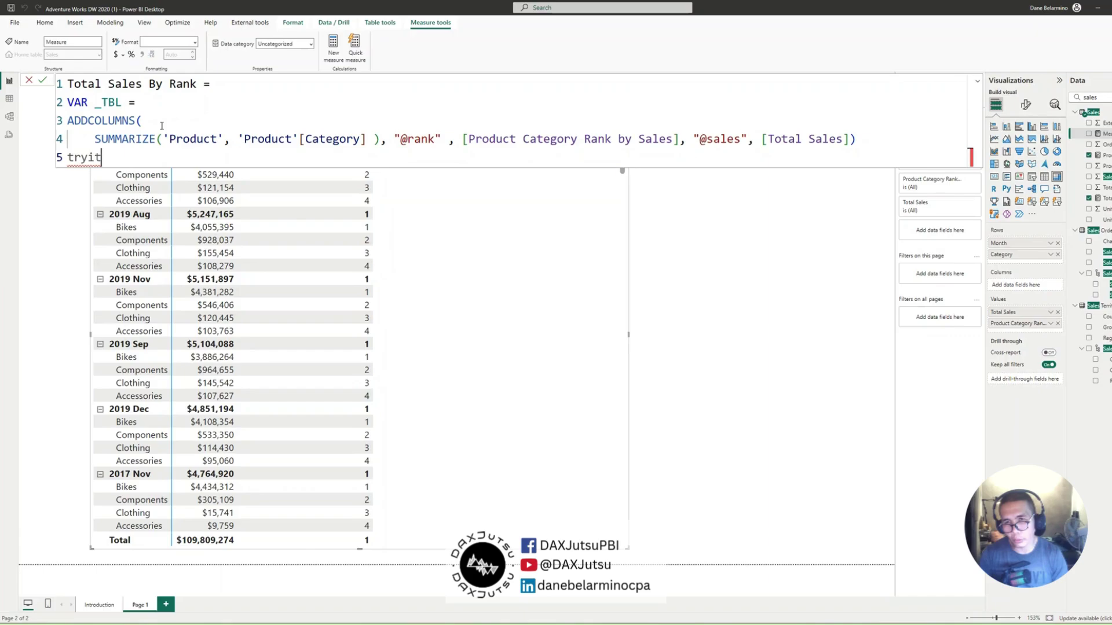
{"action": "key", "text": "BackSpace"}
{"action": "key", "text": "BackSpace"}
{"action": "key", "text": "BackSpace"}
{"action": "key", "text": "BackSpace"}
{"action": "type", "text": "RETURN"}
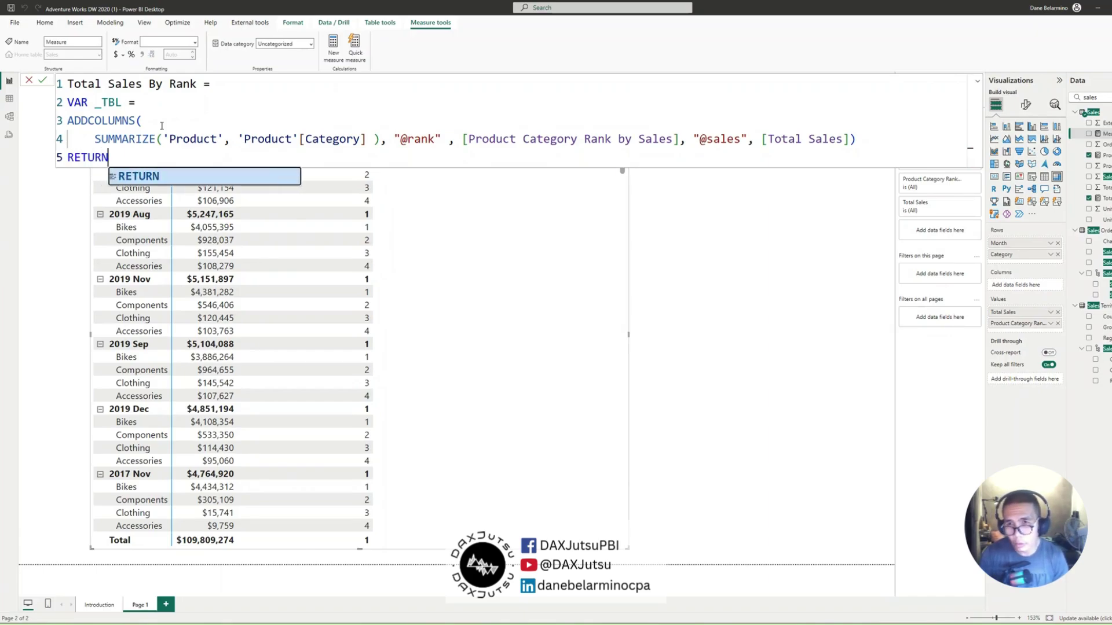
{"action": "key", "text": "shift+Return"}
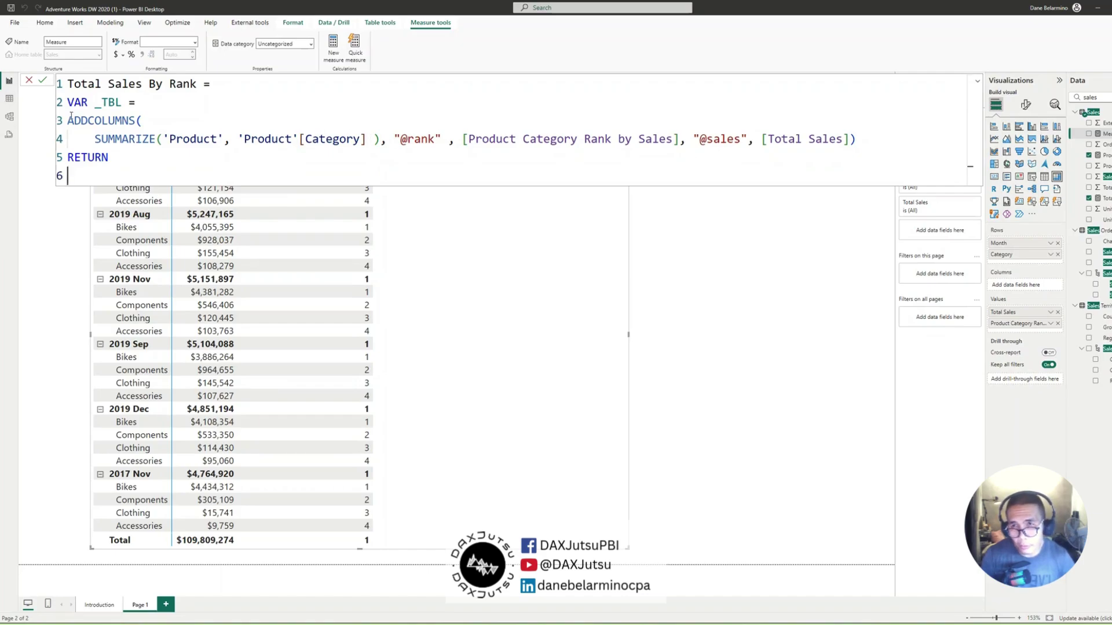
{"action": "left_click_drag", "start_coordinate": [67, 120], "coordinate": [856, 139]}
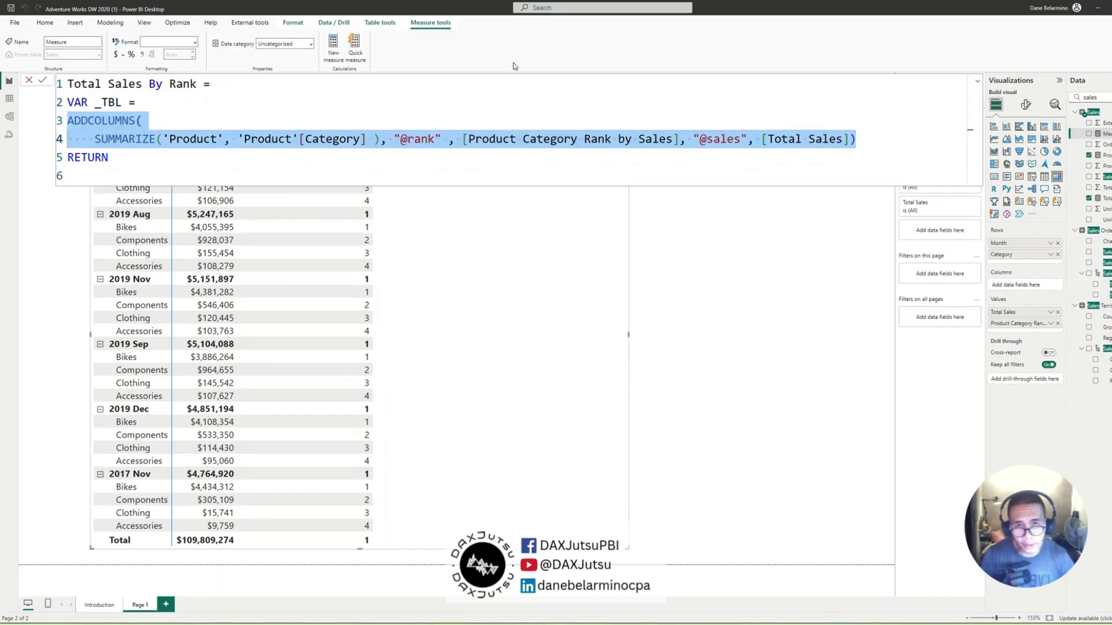
{"action": "left_click", "coordinate": [306, 140]}
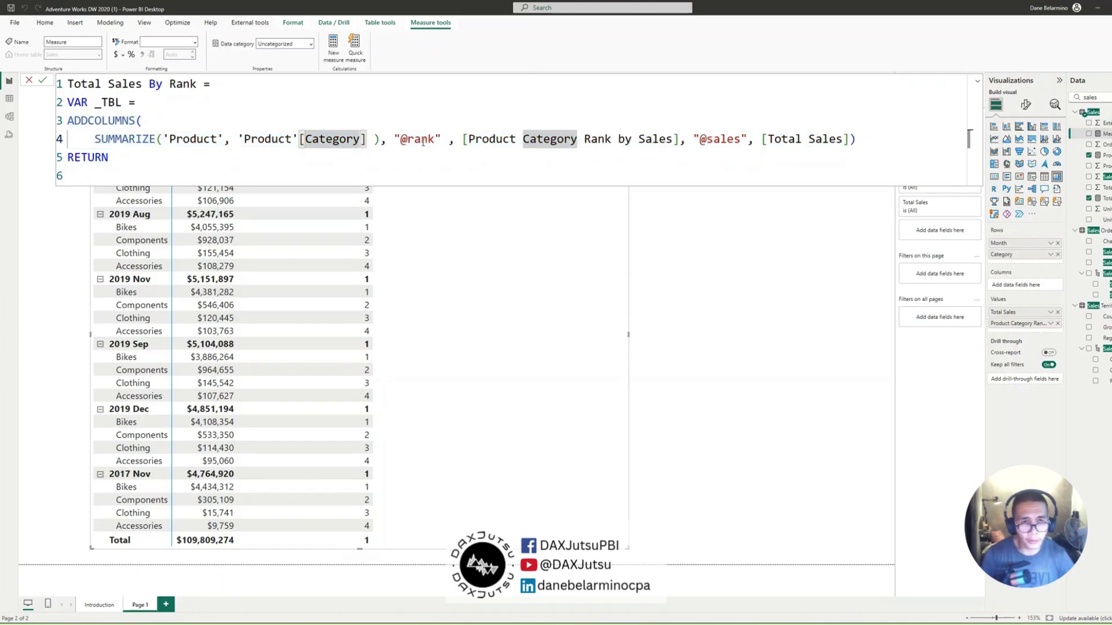
{"action": "left_click", "coordinate": [423, 140]}
{"action": "left_click", "coordinate": [725, 140]}
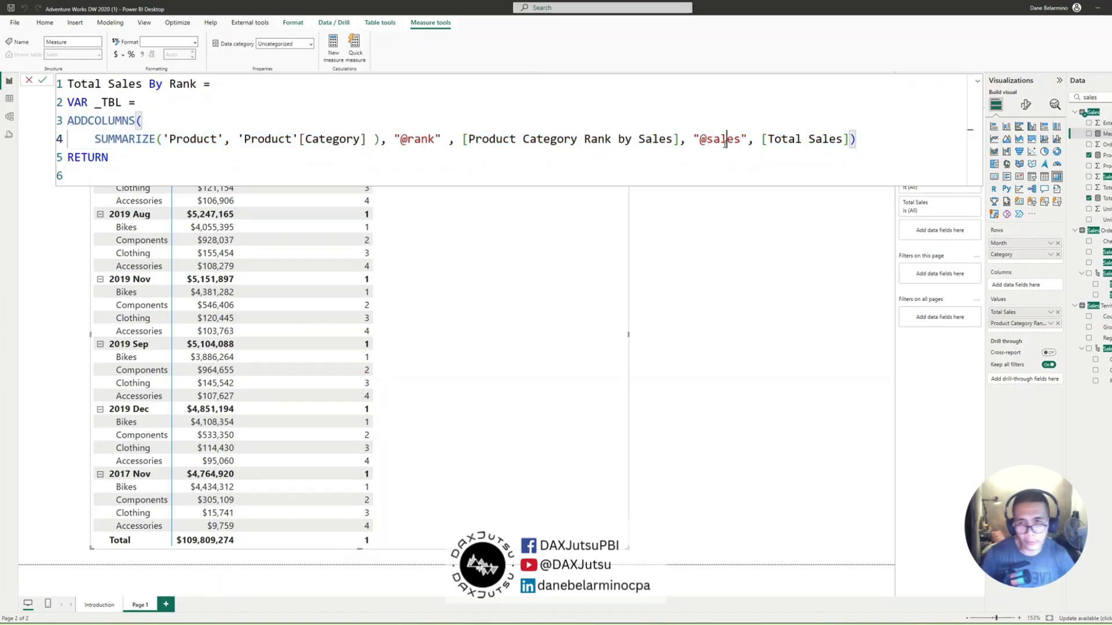
{"action": "left_click", "coordinate": [133, 173]}
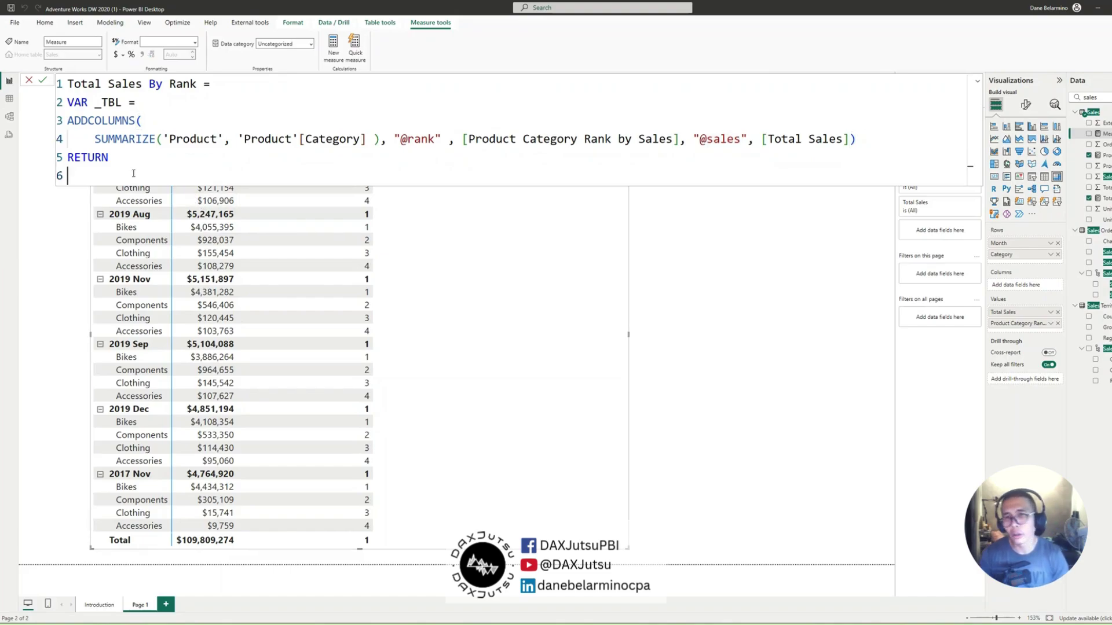
{"action": "type", "text": "gf"}
{"action": "key", "text": "BackSpace"}
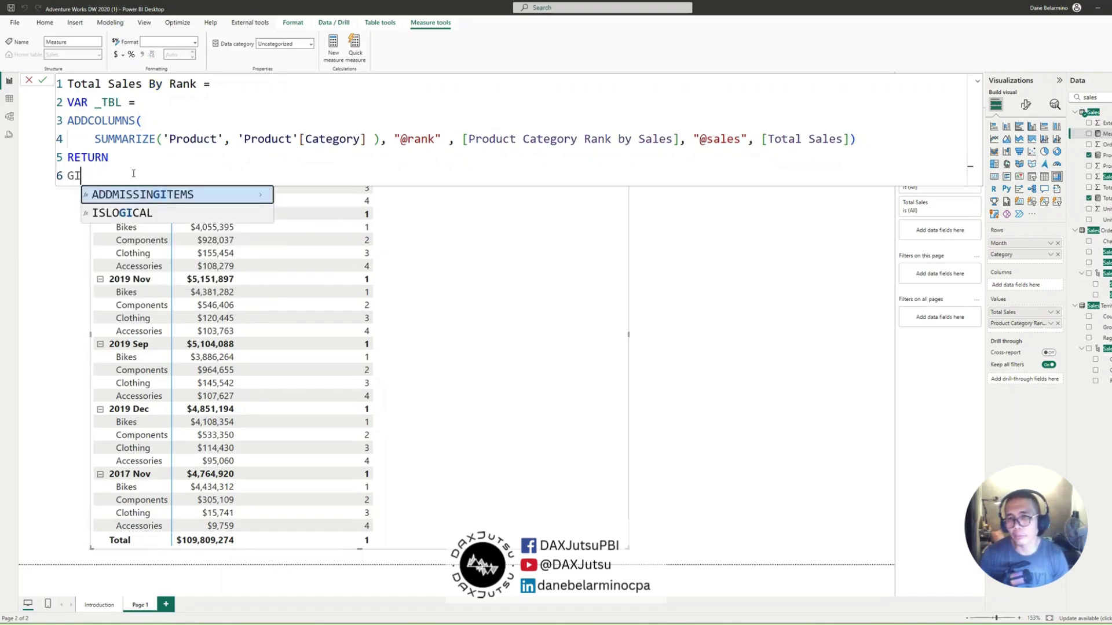
{"action": "type", "text": "f"}
{"action": "key", "text": "BackSpace"}
{"action": "key", "text": "BackSpace"}
{"action": "type", "text": "FIL"}
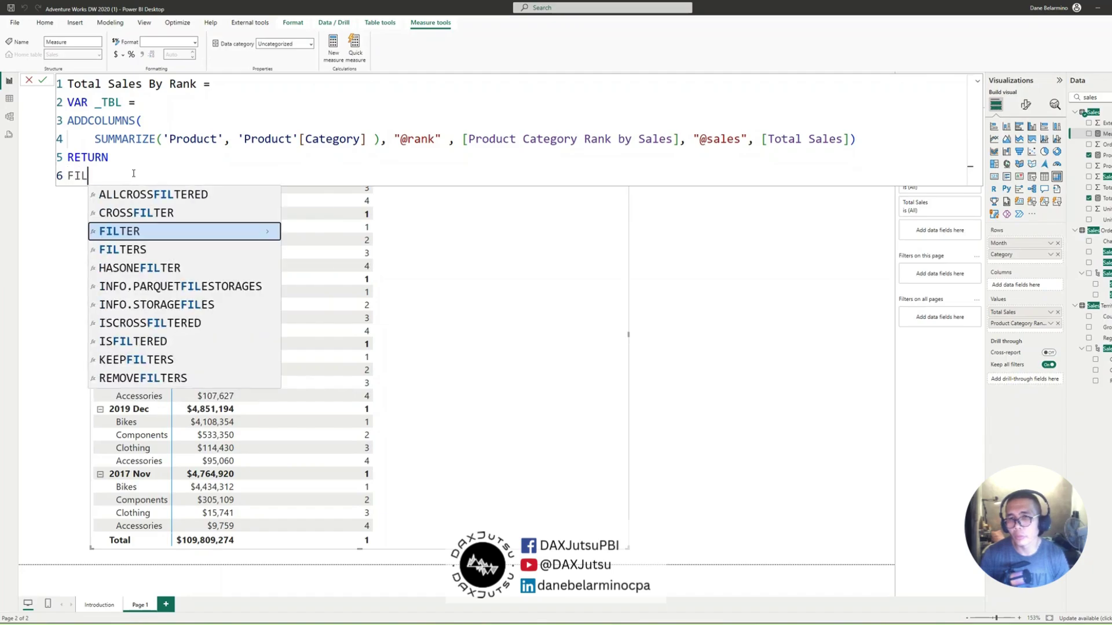
{"action": "type", "text": "TER("}
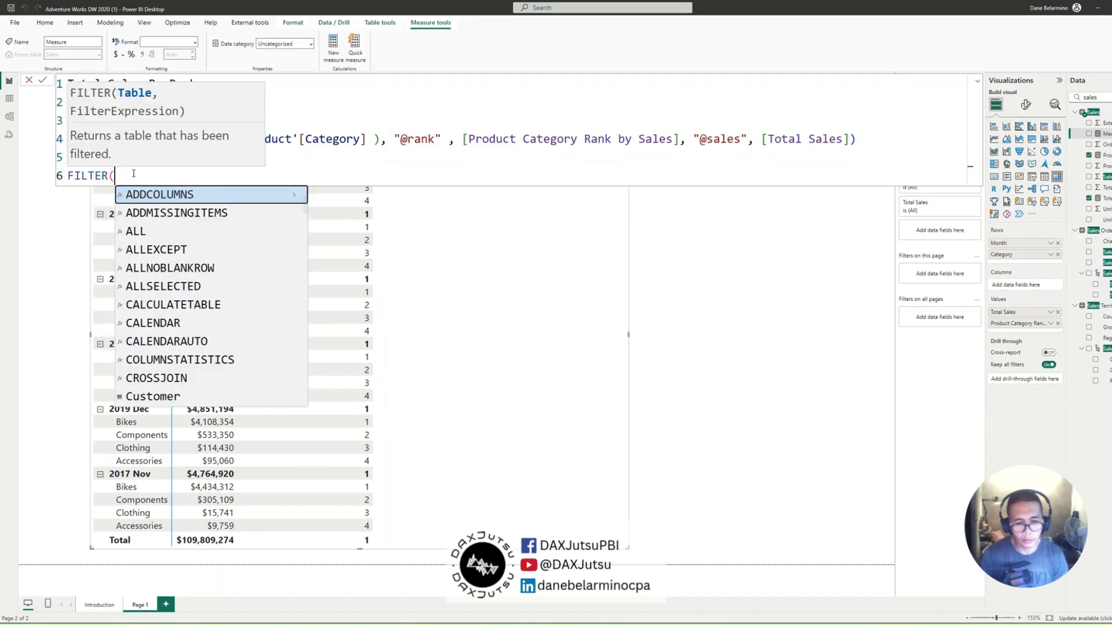
{"action": "type", "text": "_TBL, "}
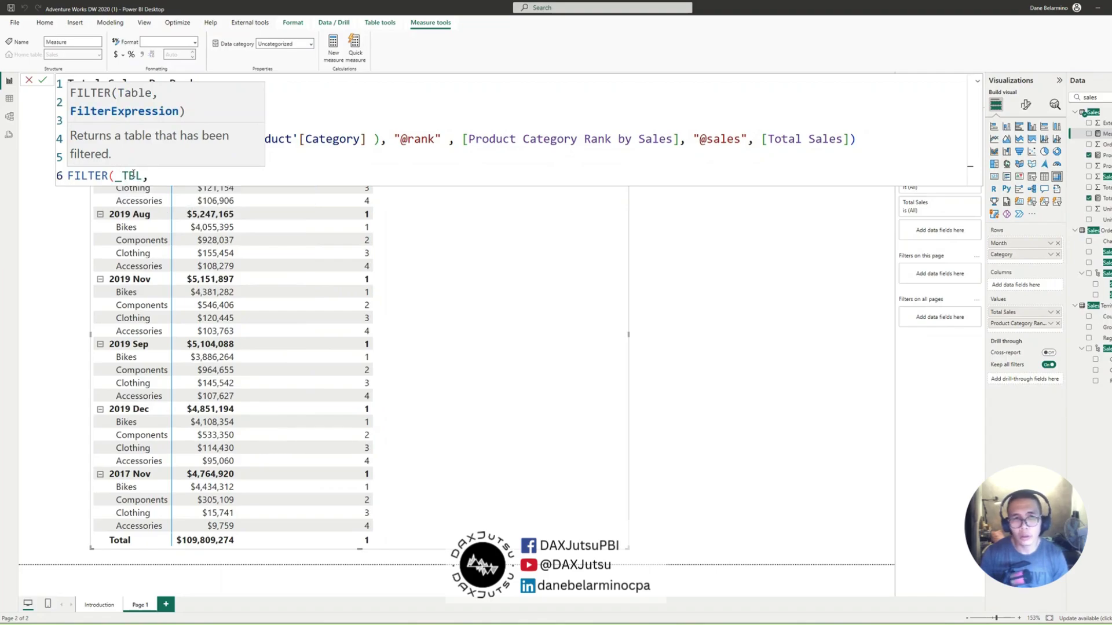
{"action": "type", "text": "[@rank]"}
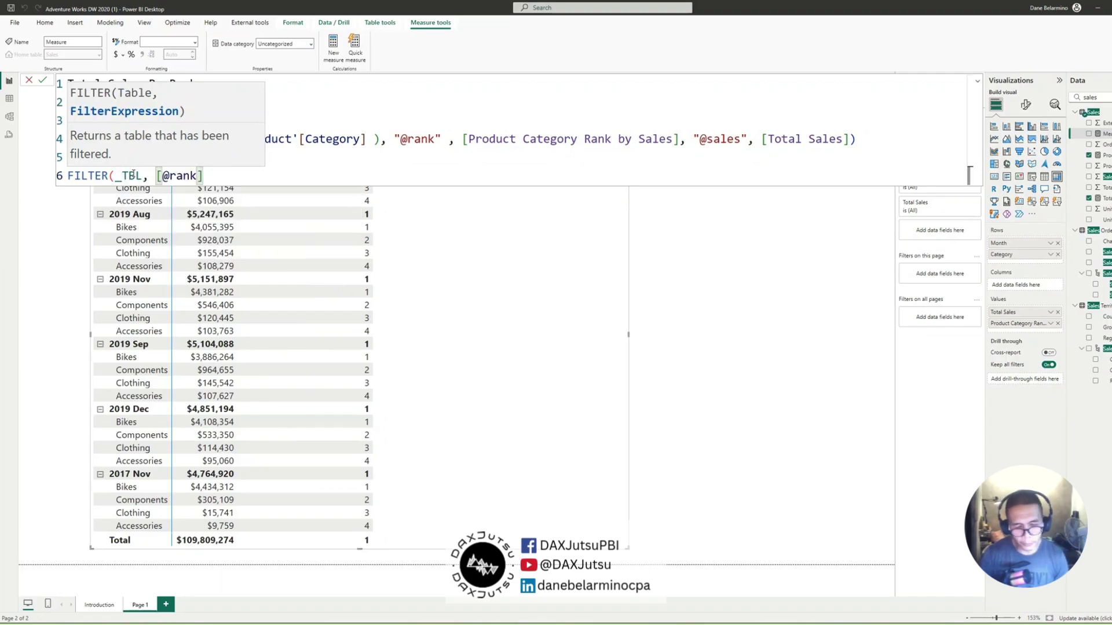
{"action": "type", "text": " IN V"}
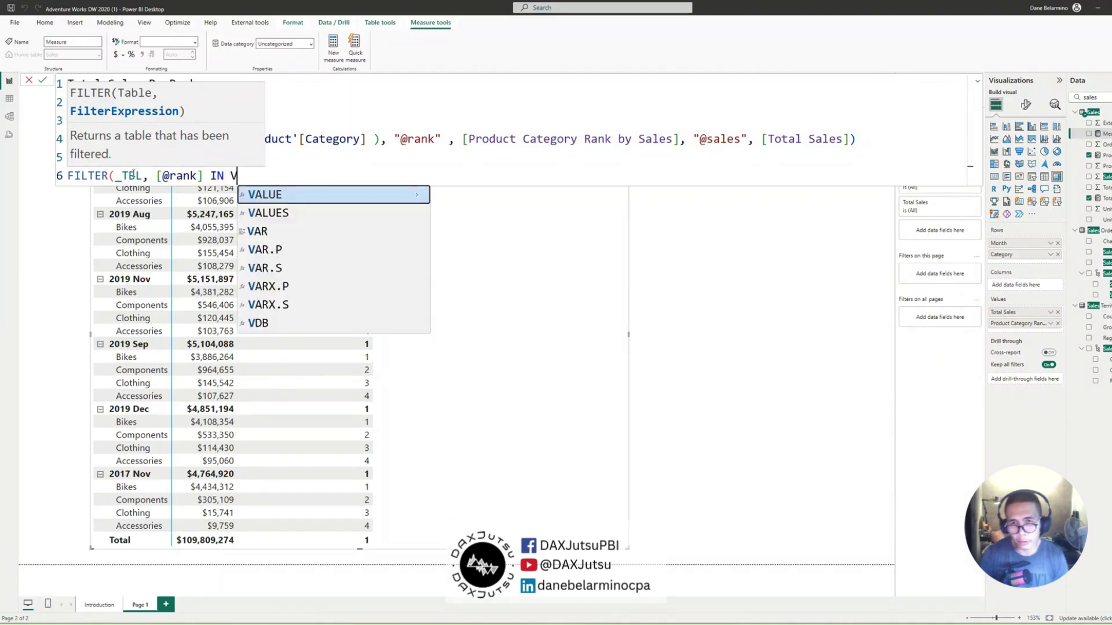
{"action": "type", "text": "ALUES(RANK"}
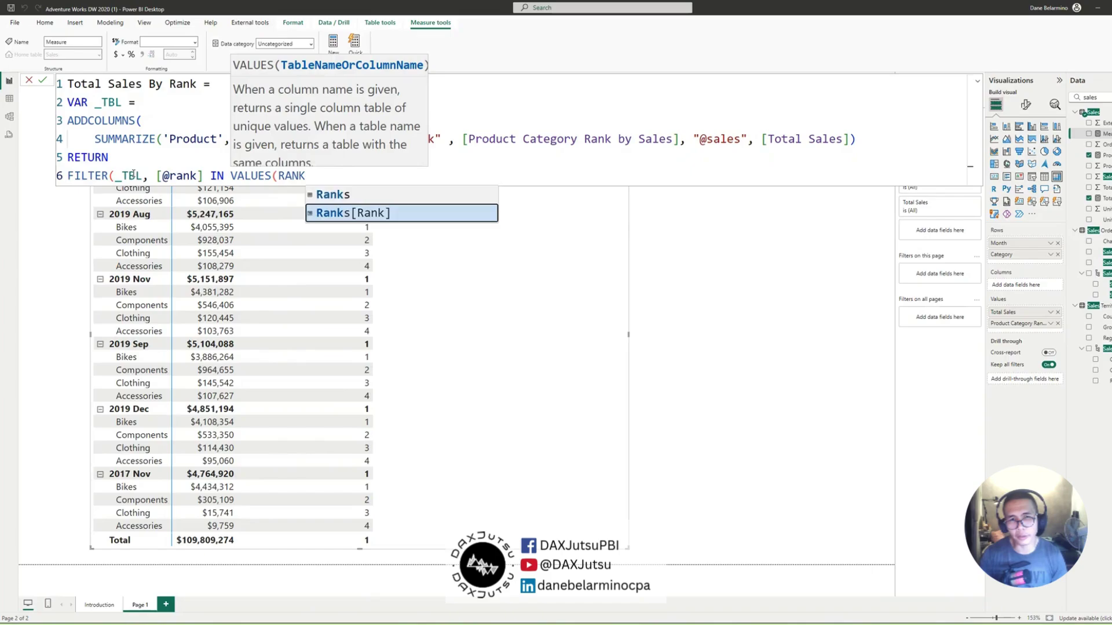
{"action": "key", "text": "Tab"}
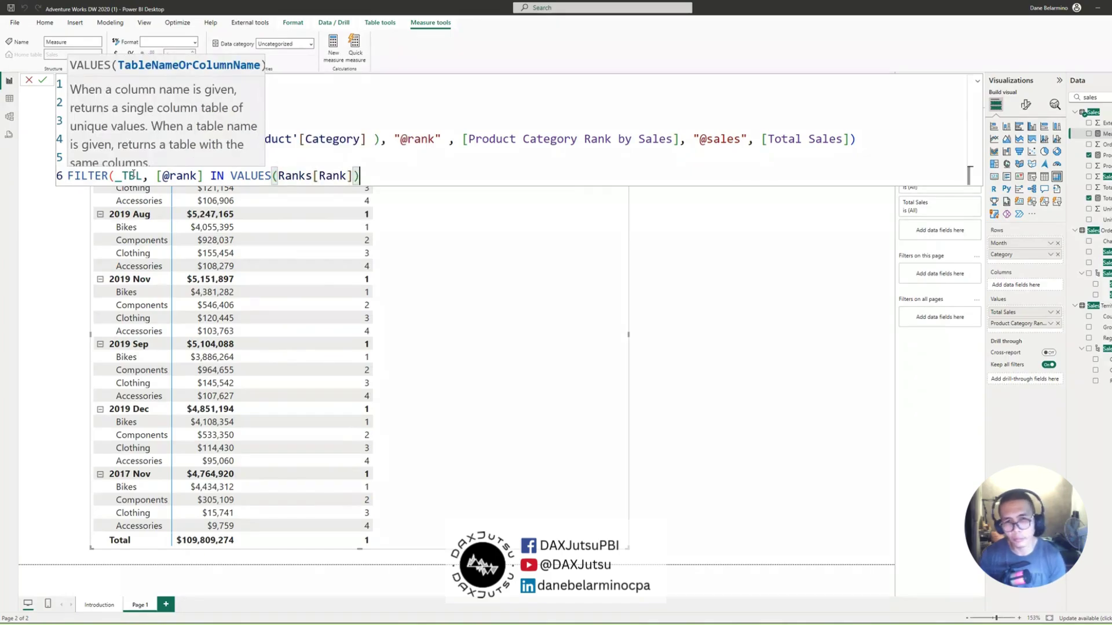
{"action": "type", "text": ")"}
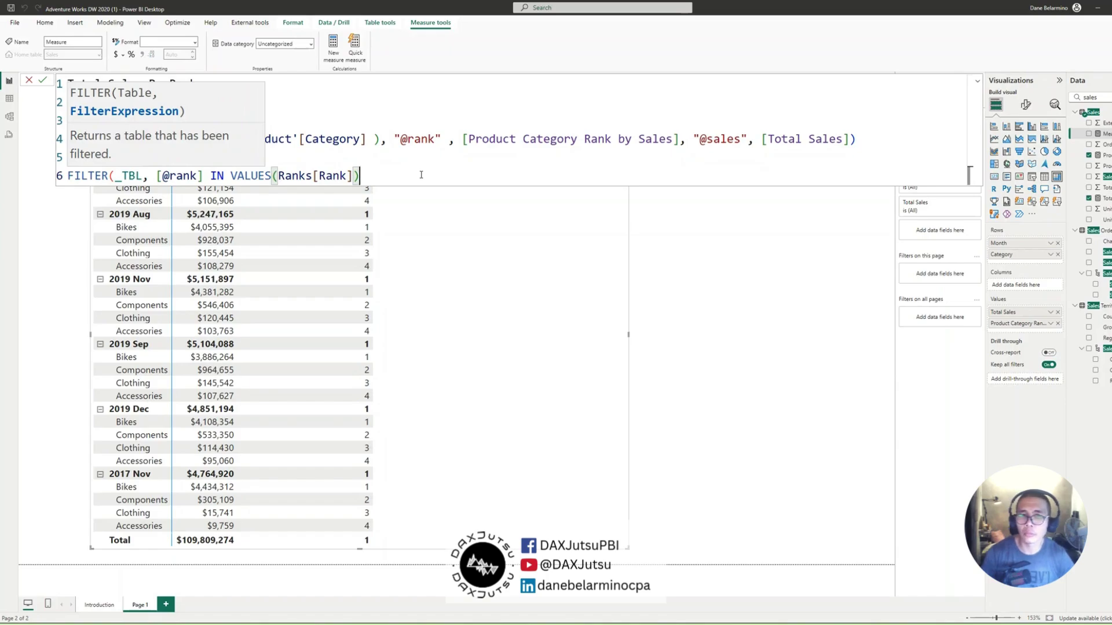
{"action": "left_click", "coordinate": [336, 162]}
{"action": "key", "text": "Return"}
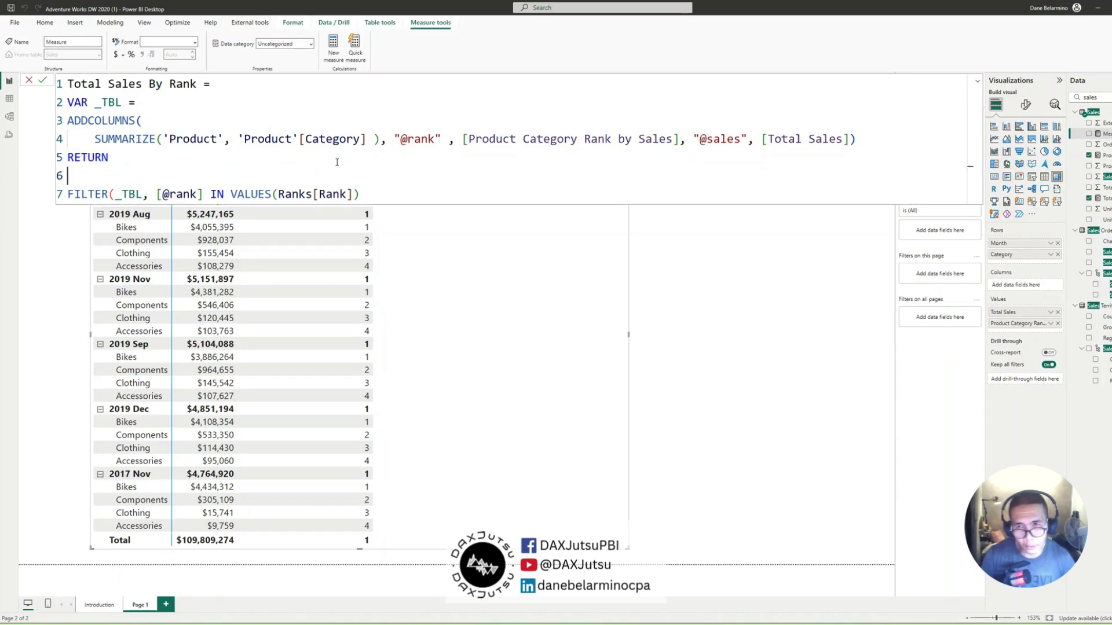
{"action": "type", "text": "SUMX("}
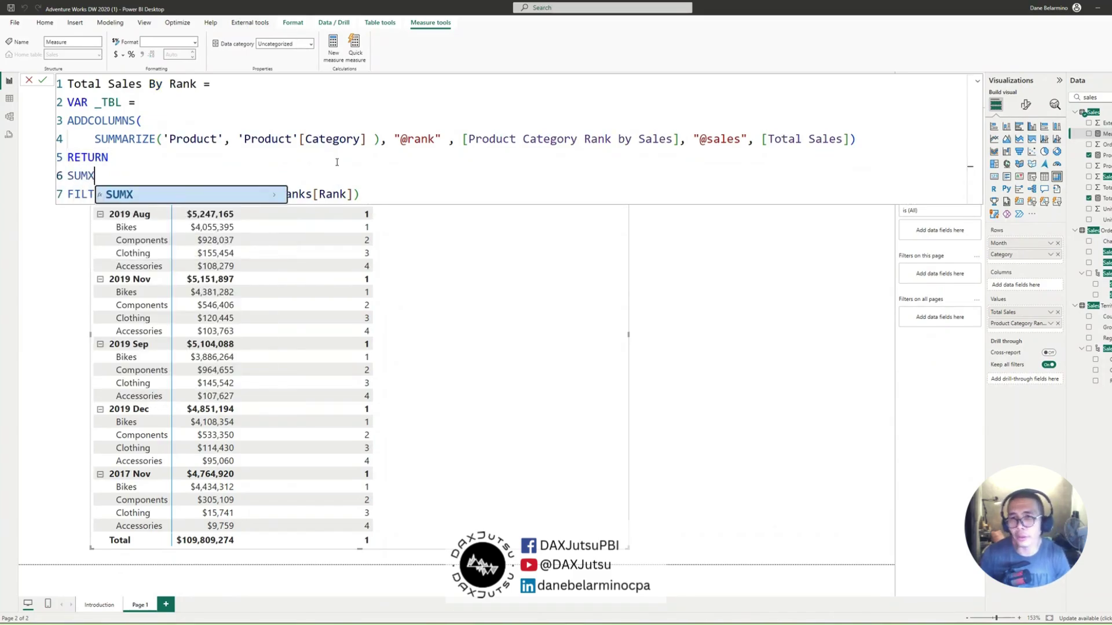
{"action": "left_click", "coordinate": [407, 193]}
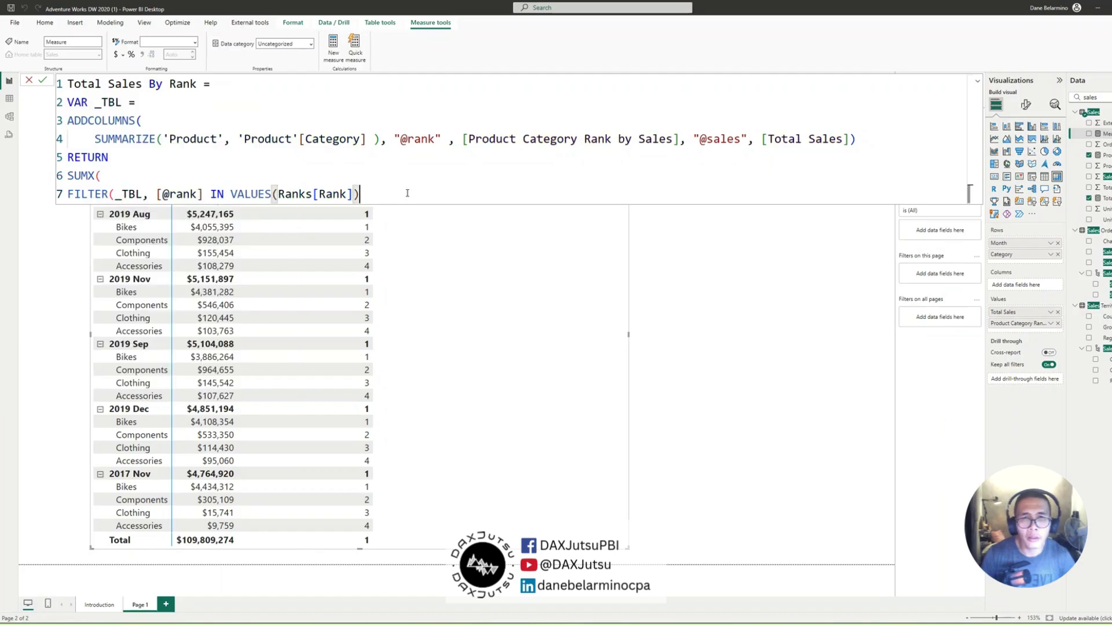
{"action": "type", "text": ","}
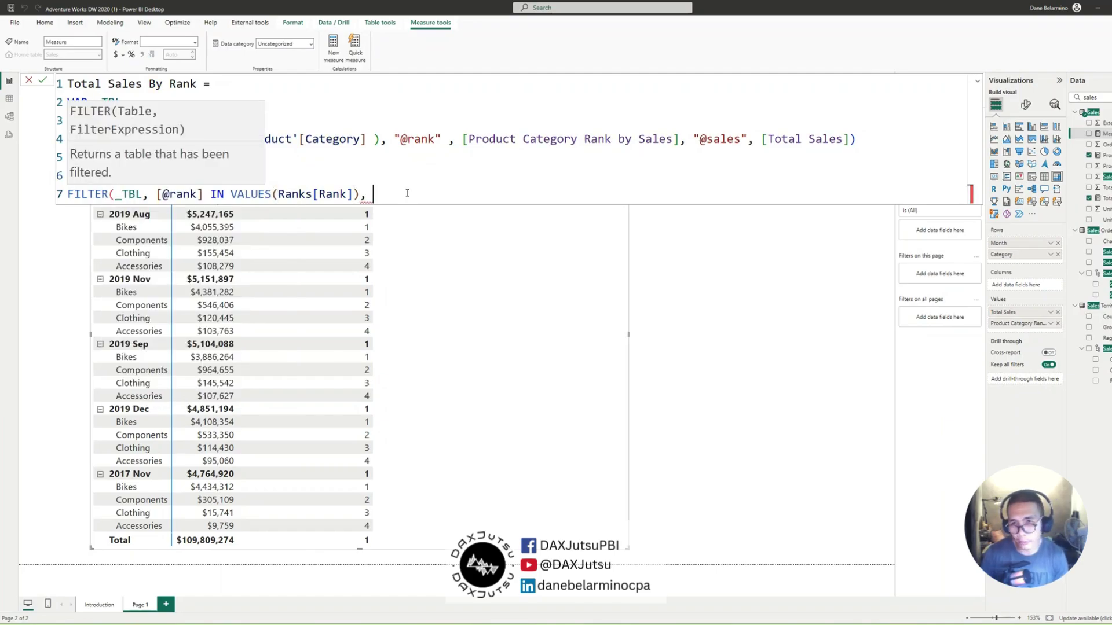
{"action": "key", "text": "BackSpace"}
{"action": "key", "text": "BackSpace"}
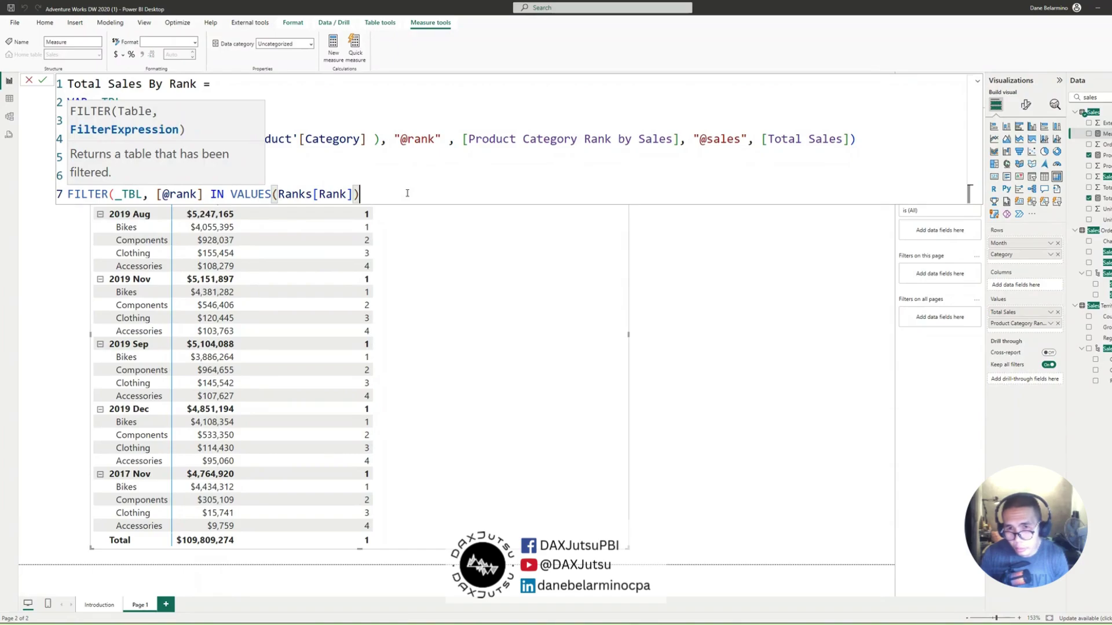
{"action": "type", "text": "),"}
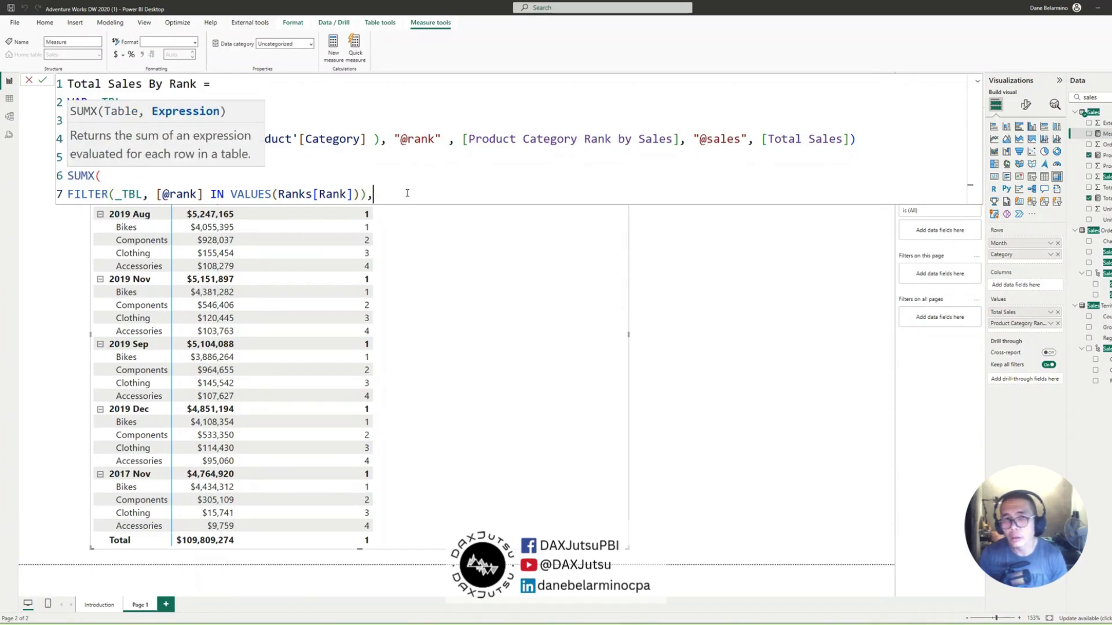
{"action": "type", "text": "["}
{"action": "key", "text": "Tab"}
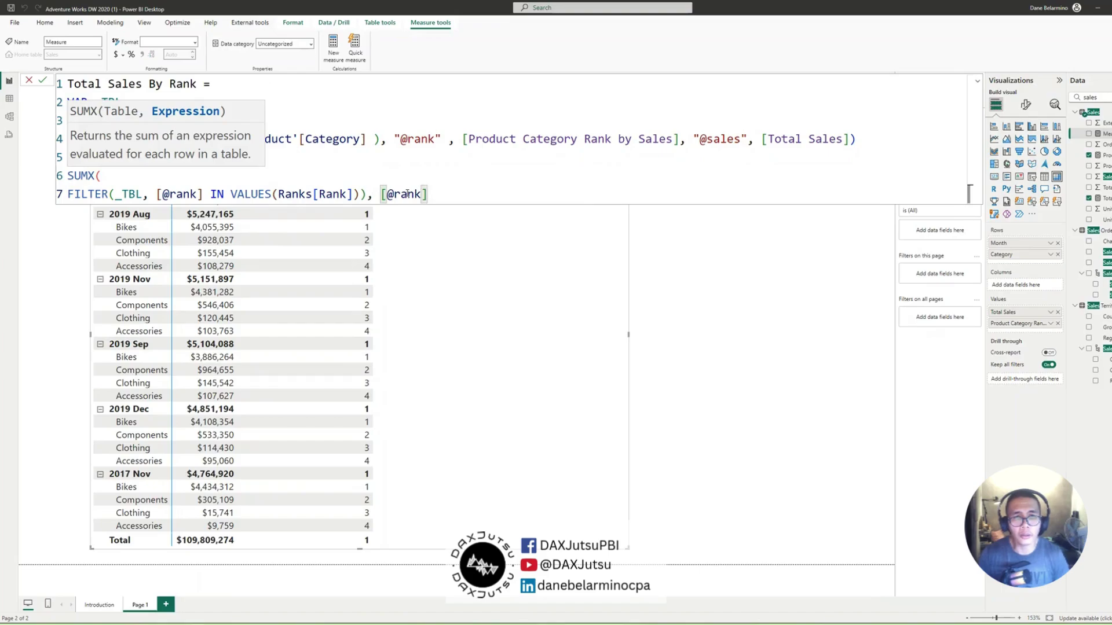
{"action": "double_click", "coordinate": [407, 194]}
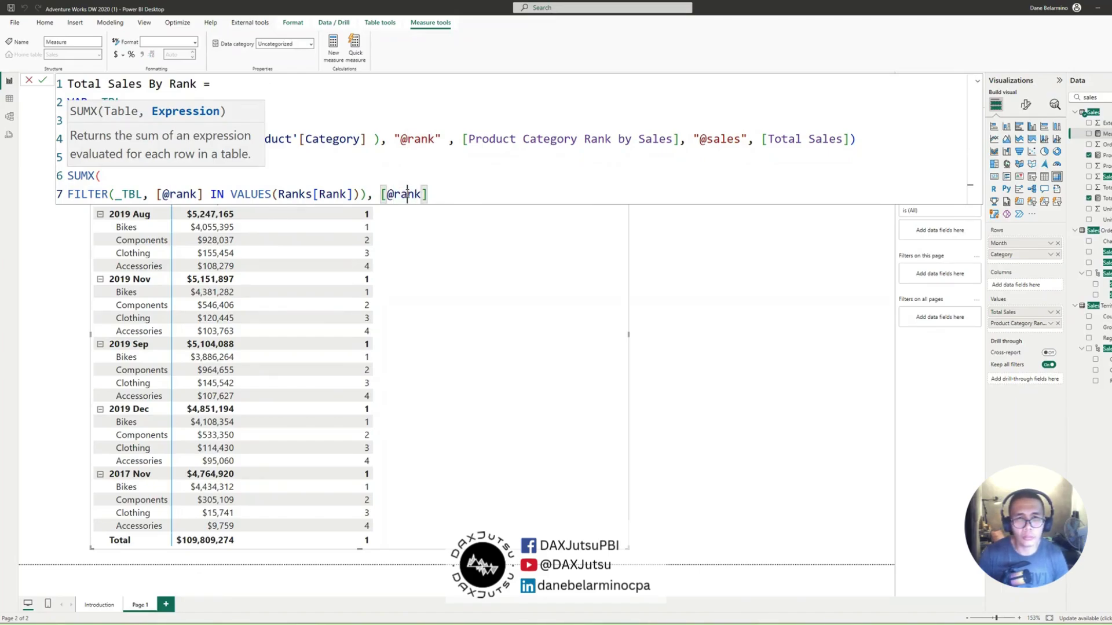
{"action": "type", "text": "Sales"}
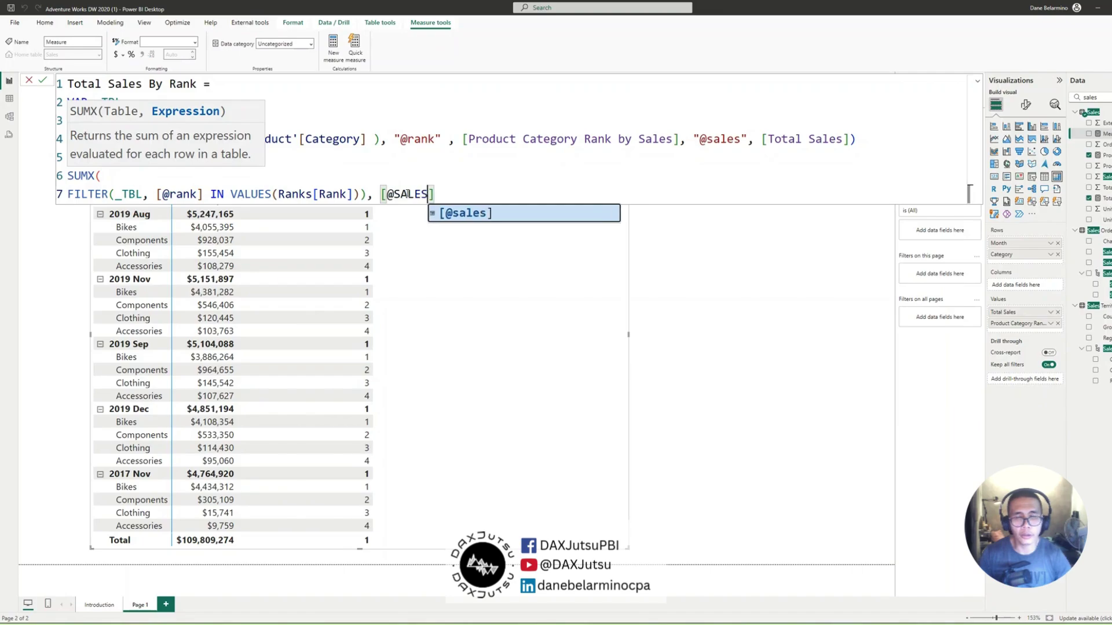
{"action": "key", "text": "Tab"}
{"action": "type", "text": ")"}
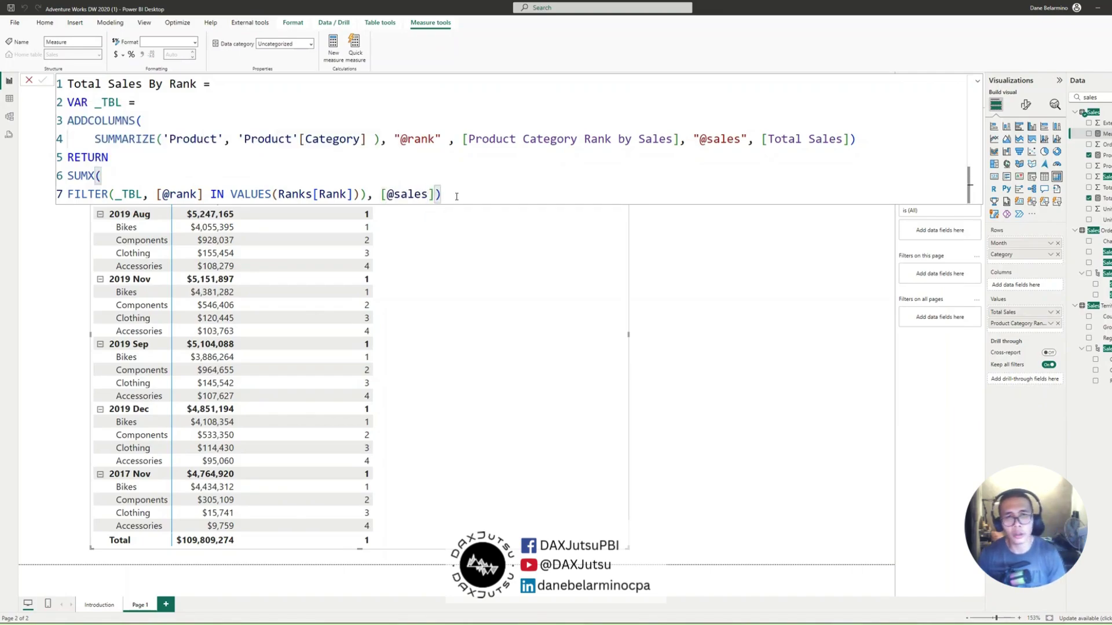
{"action": "key", "text": "Return"}
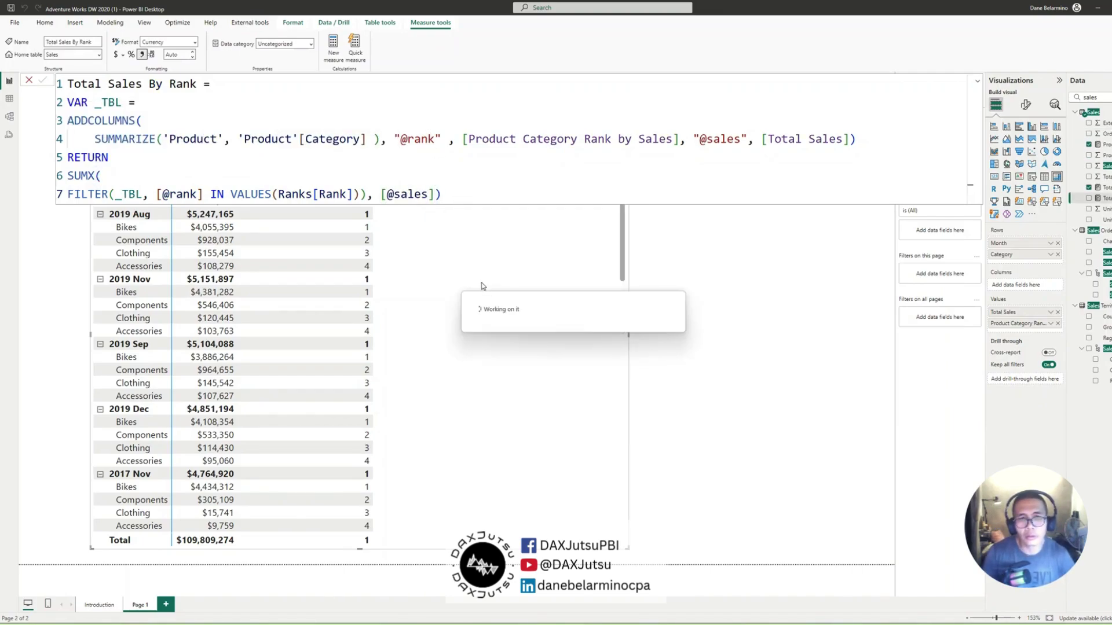
Add Total Sales By Rank to the matrix and format it with 0 decimal places.
{"action": "left_click", "coordinate": [978, 80]}
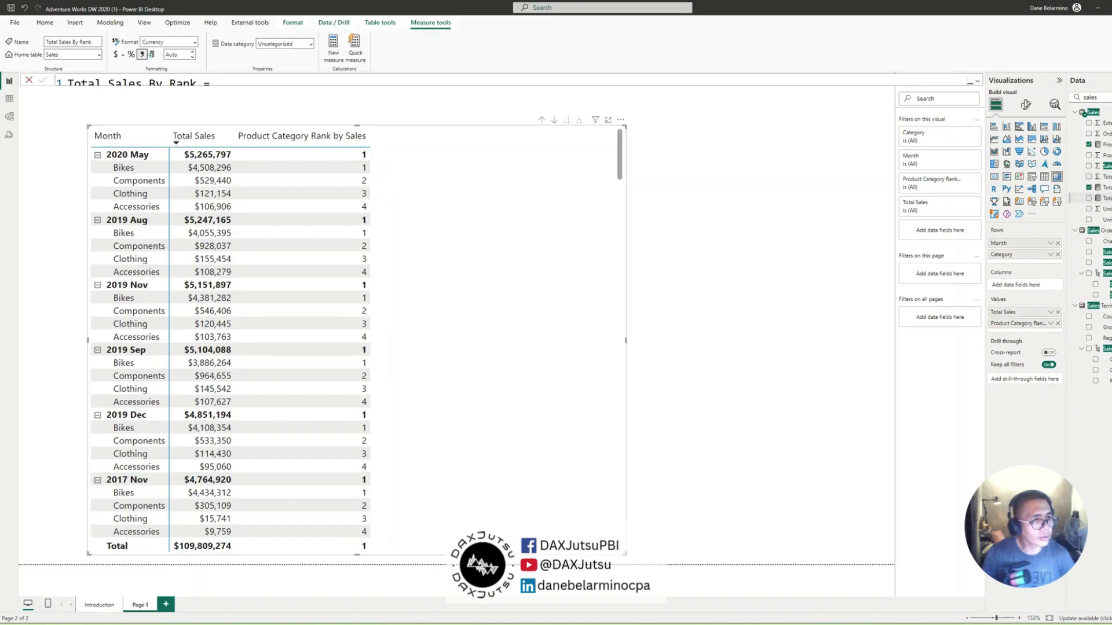
{"action": "left_click", "coordinate": [1089, 198]}
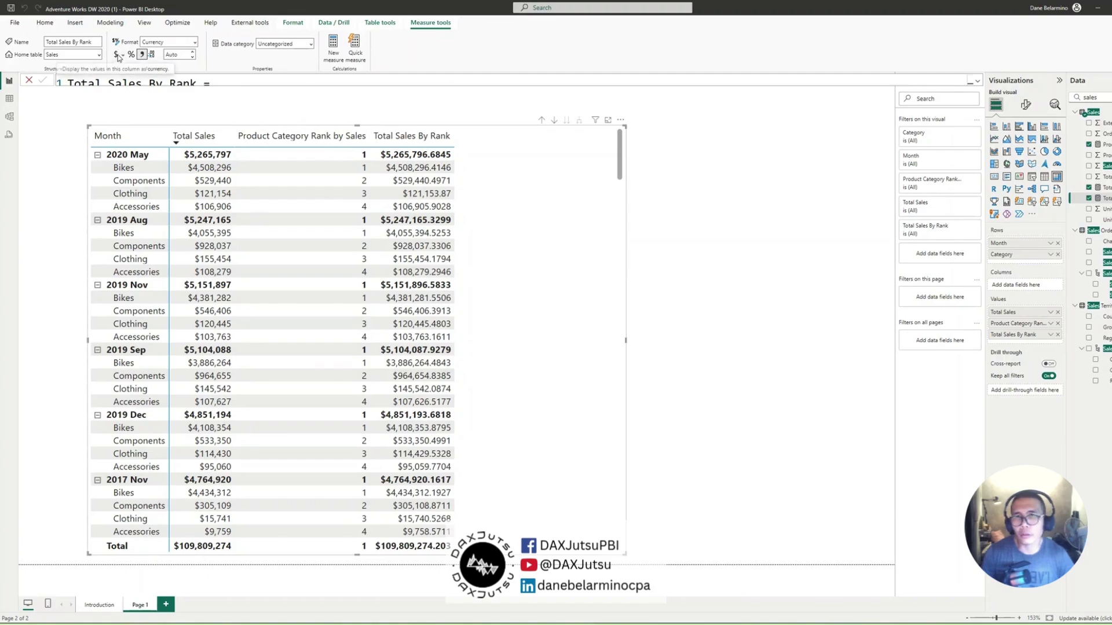
{"action": "left_click", "coordinate": [183, 54]}
{"action": "left_click", "coordinate": [183, 54]}
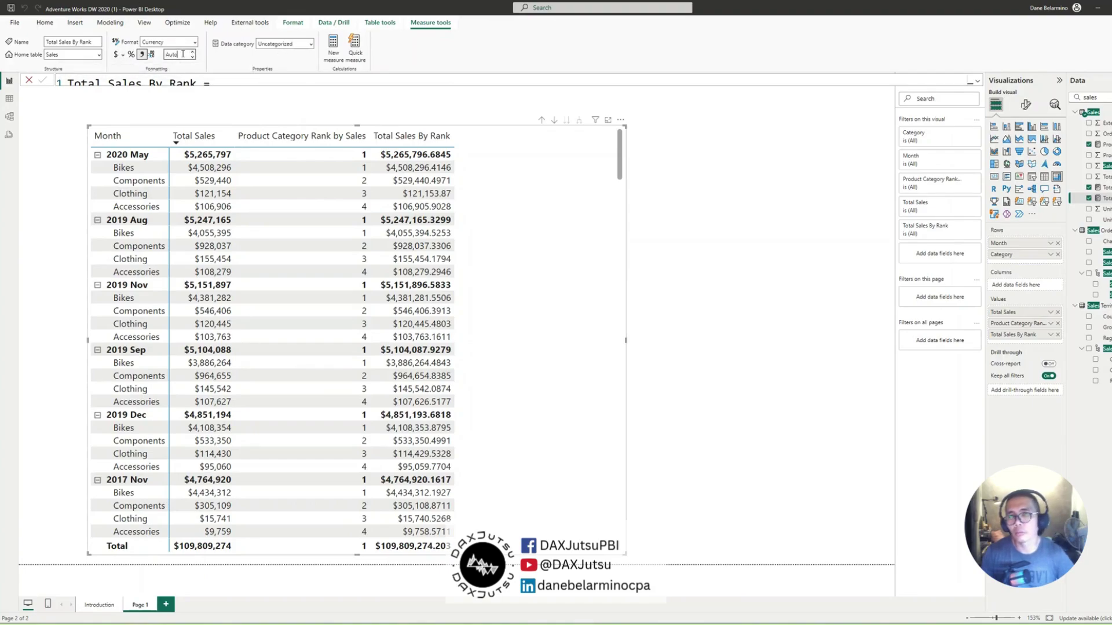
{"action": "left_click", "coordinate": [549, 245]}
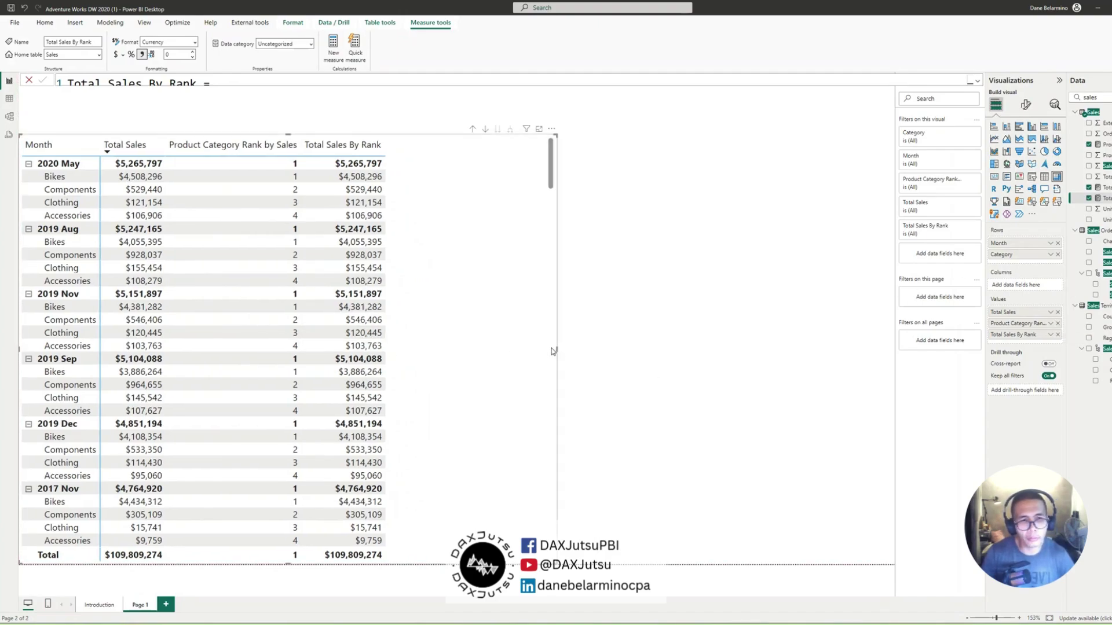
Duplicate the matrix and remove Total Sales and Product Category Rank from the copy.
{"action": "left_click_drag", "start_coordinate": [559, 352], "coordinate": [435, 349]}
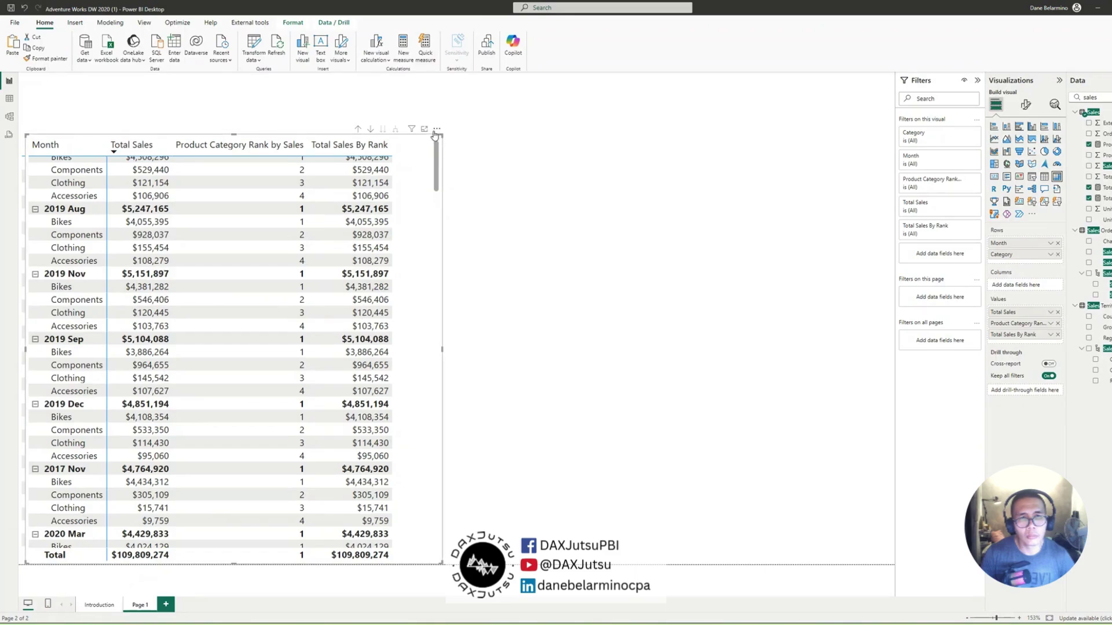
{"action": "key", "text": "ctrl+c"}
{"action": "key", "text": "ctrl+v"}
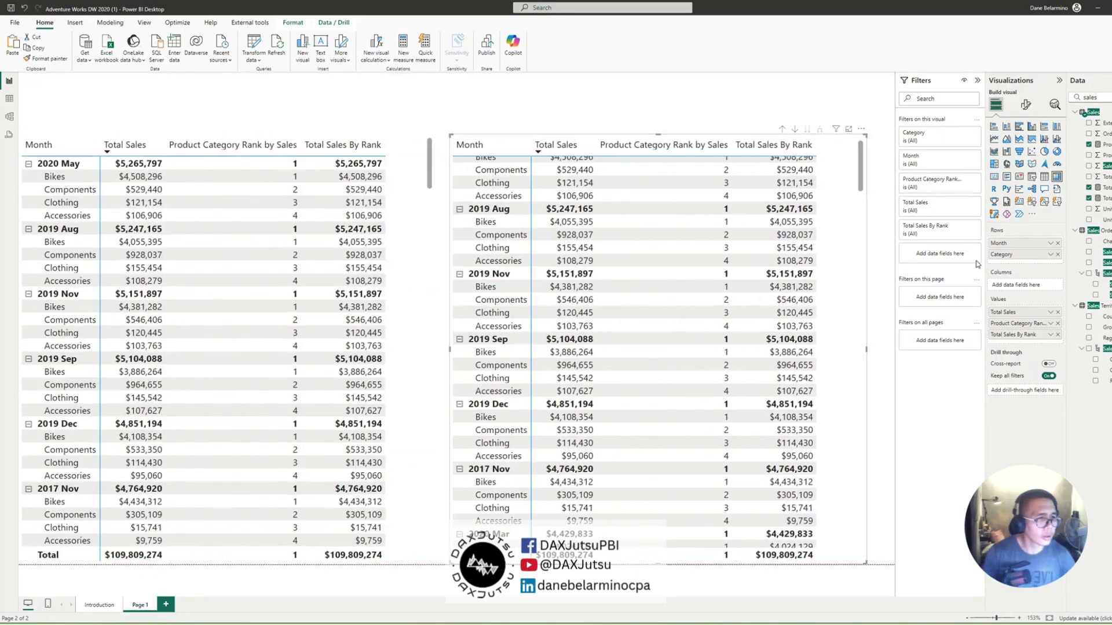
{"action": "left_click", "coordinate": [1057, 313]}
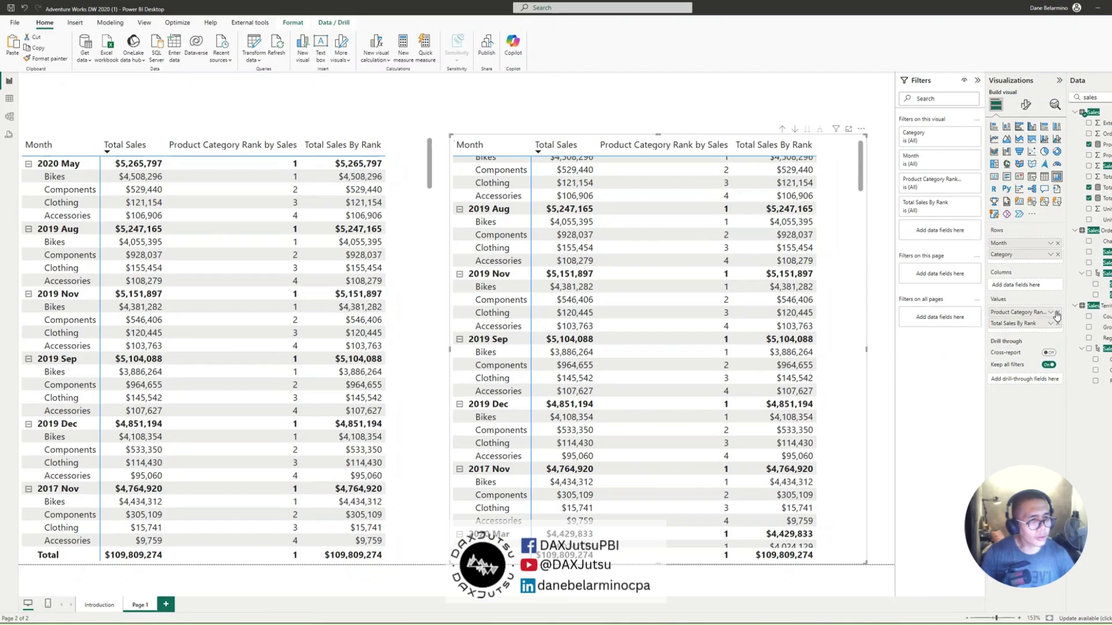
{"action": "left_click", "coordinate": [1057, 312]}
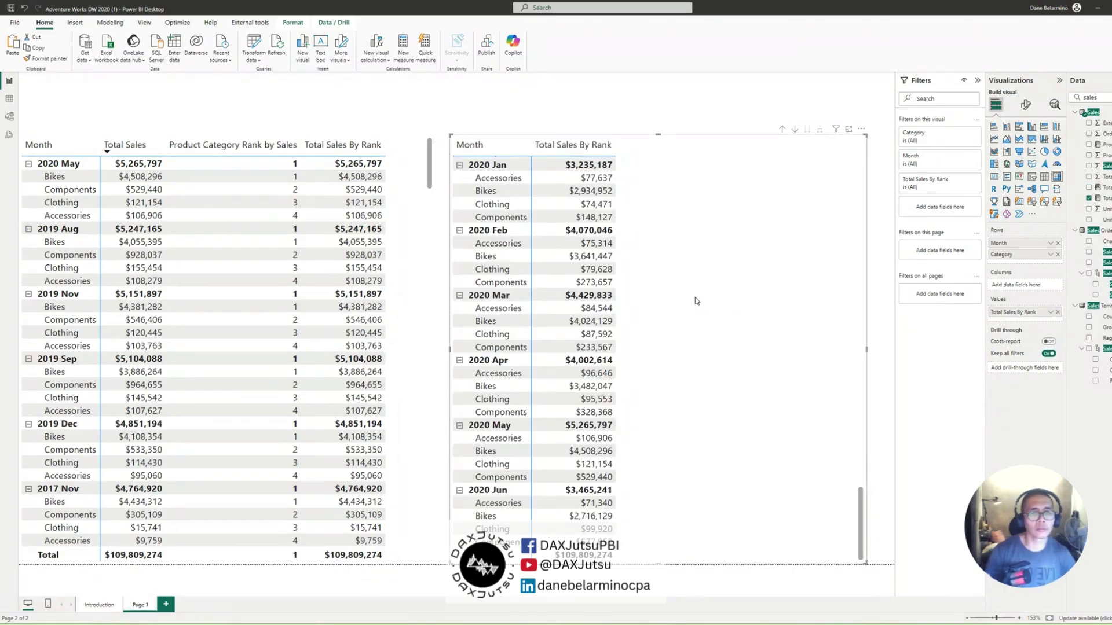
Sort the copied matrix by Total Sales By Rank, highest first.
{"action": "scroll", "coordinate": [698, 298], "scroll_direction": "up", "scroll_amount": 8}
{"action": "scroll", "coordinate": [711, 290], "scroll_direction": "up", "scroll_amount": 5}
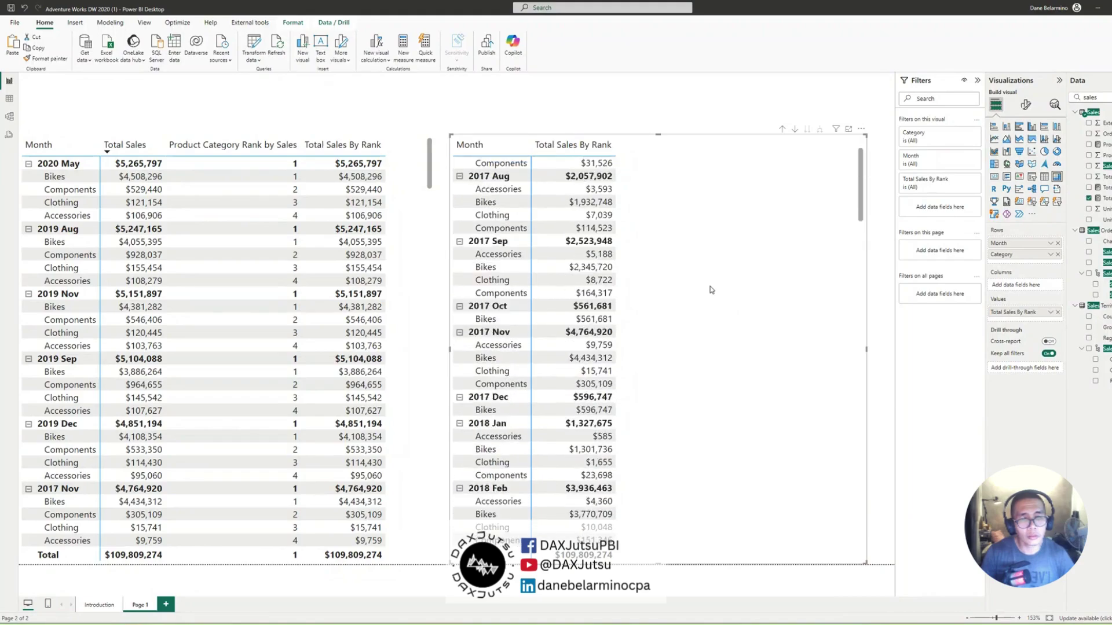
{"action": "left_click", "coordinate": [596, 149]}
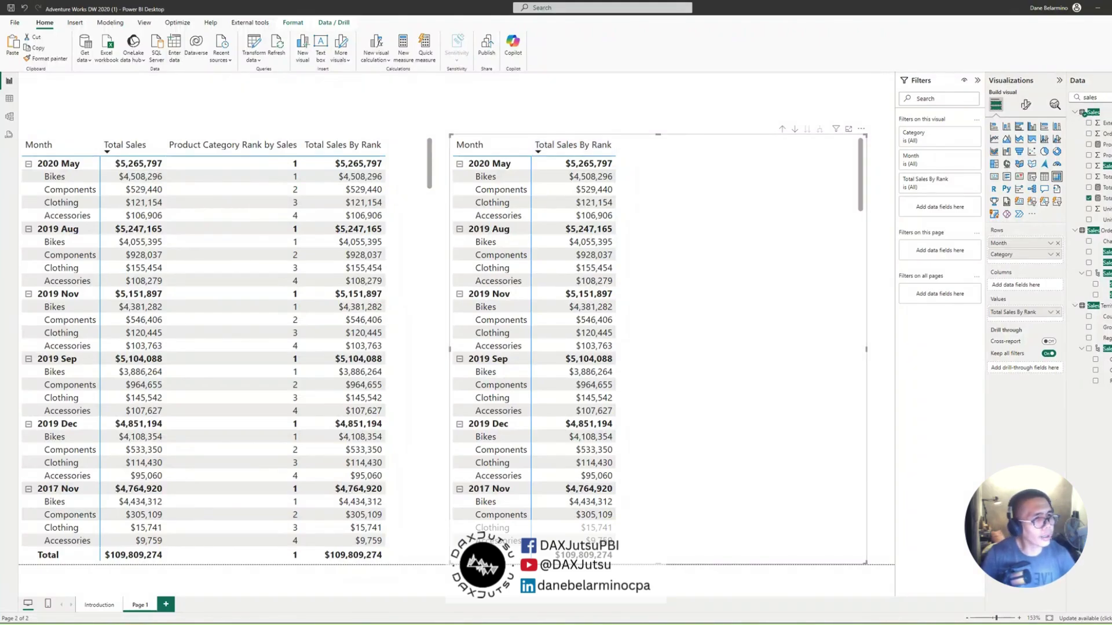
Find the Rank measure, nest it under Category in the second matrix's rows, and expand one level.
{"action": "double_click", "coordinate": [1090, 97]}
{"action": "type", "text": "RANK"}
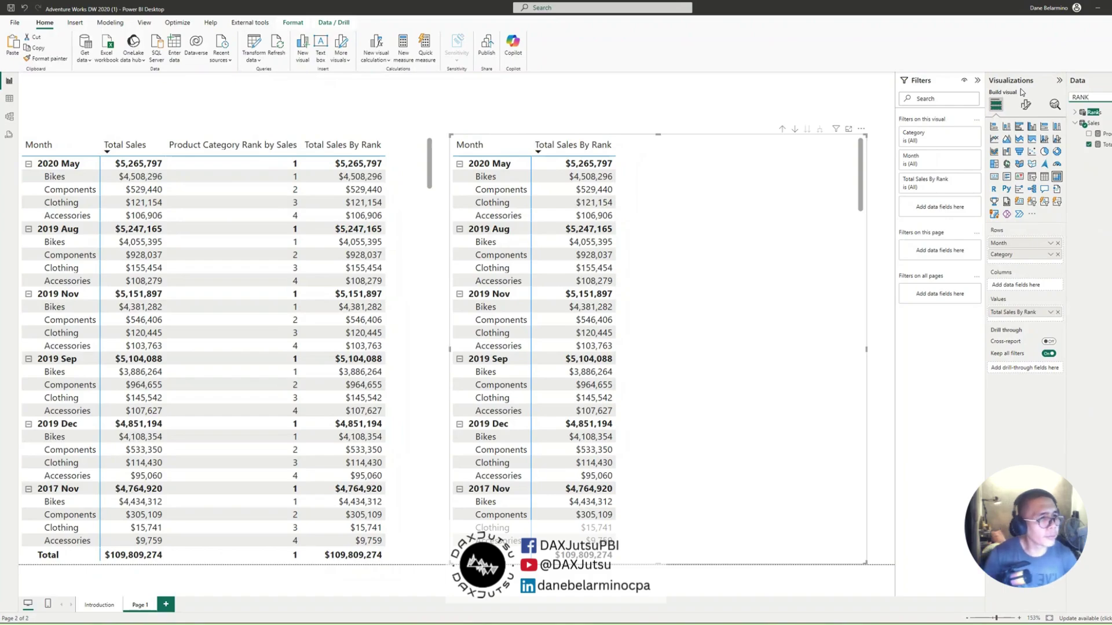
{"action": "right_click", "coordinate": [1076, 115]}
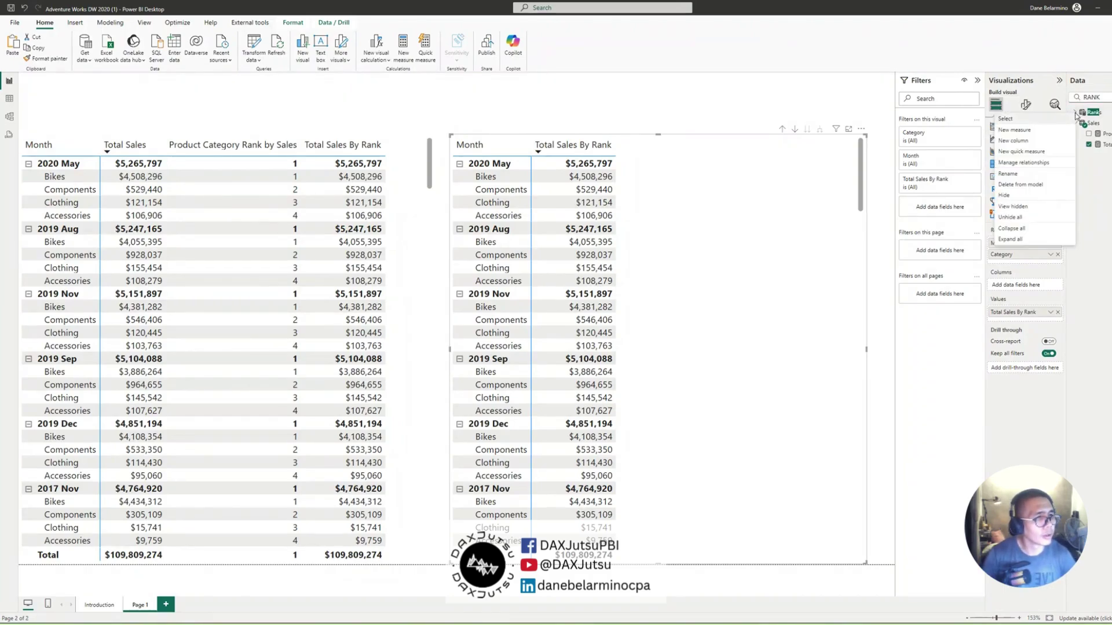
{"action": "left_click", "coordinate": [1010, 239]}
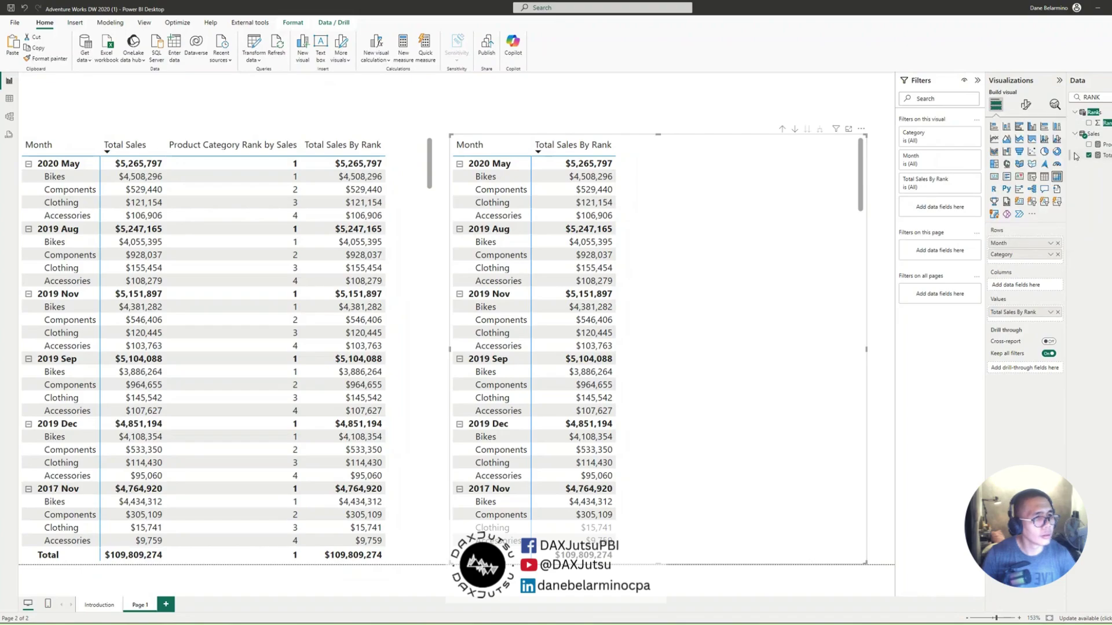
{"action": "left_click_drag", "start_coordinate": [1104, 123], "coordinate": [1045, 264]}
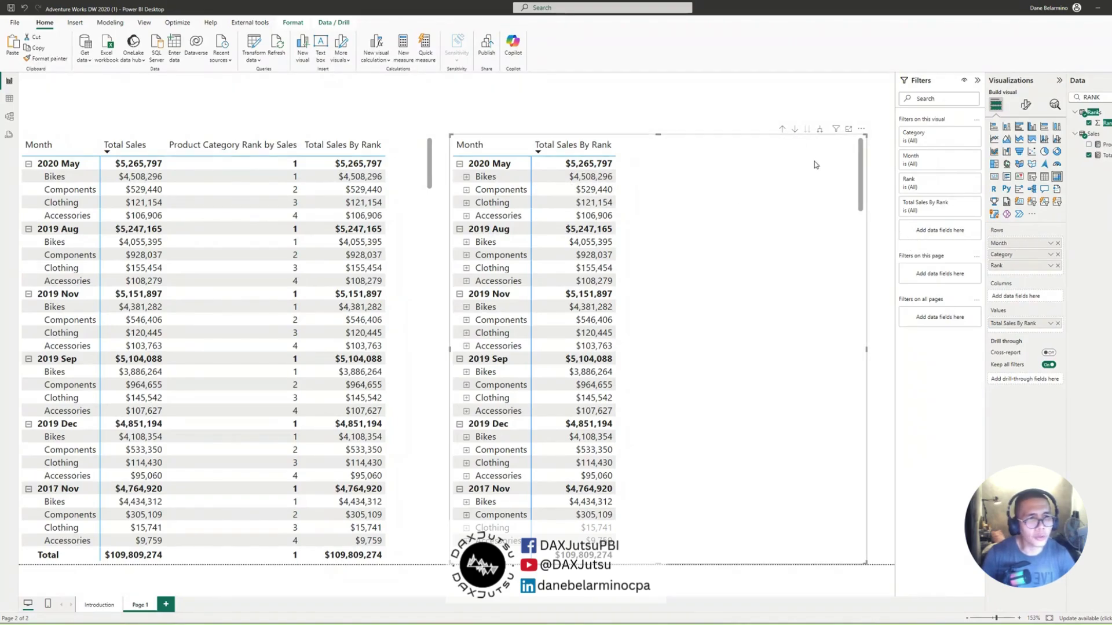
{"action": "left_click", "coordinate": [820, 132]}
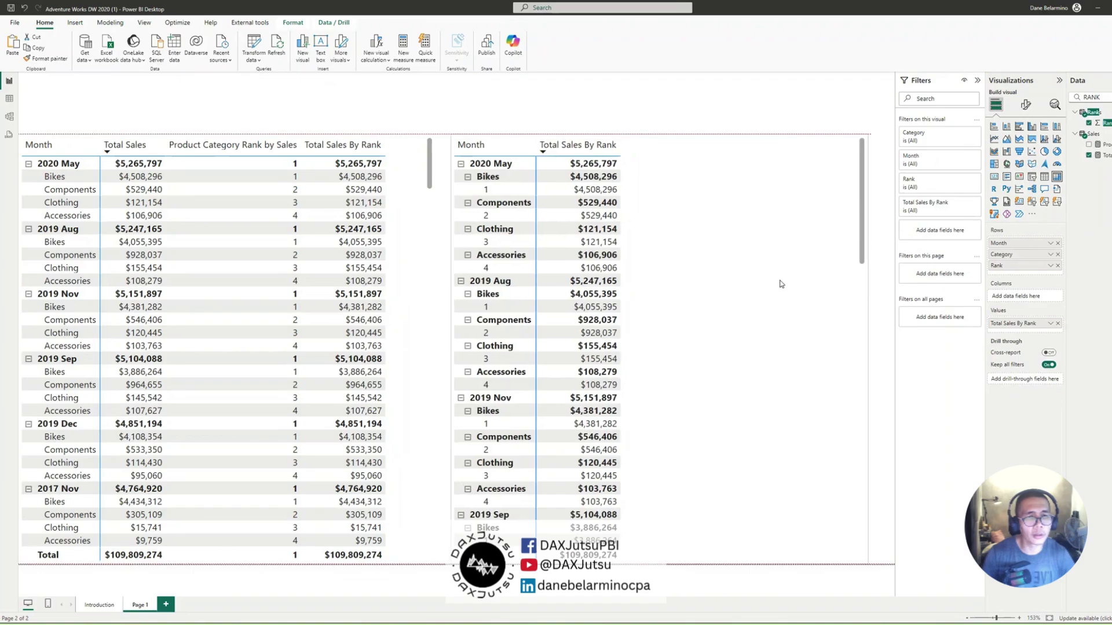
{"action": "left_click", "coordinate": [1025, 106]}
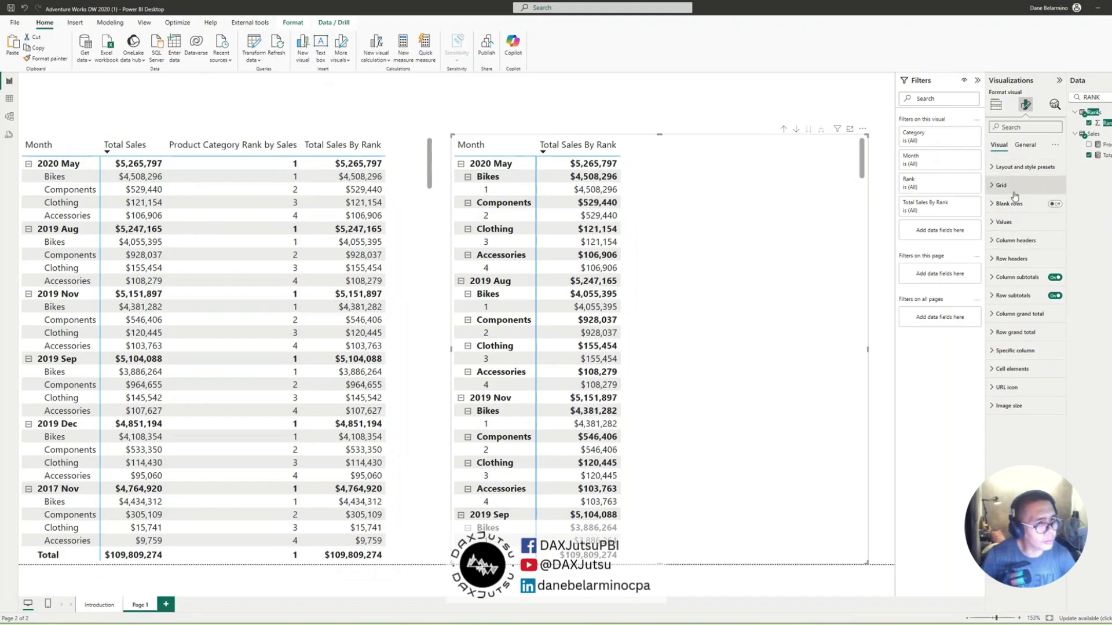
Switch the second matrix to Outline layout.
{"action": "left_click", "coordinate": [1025, 145]}
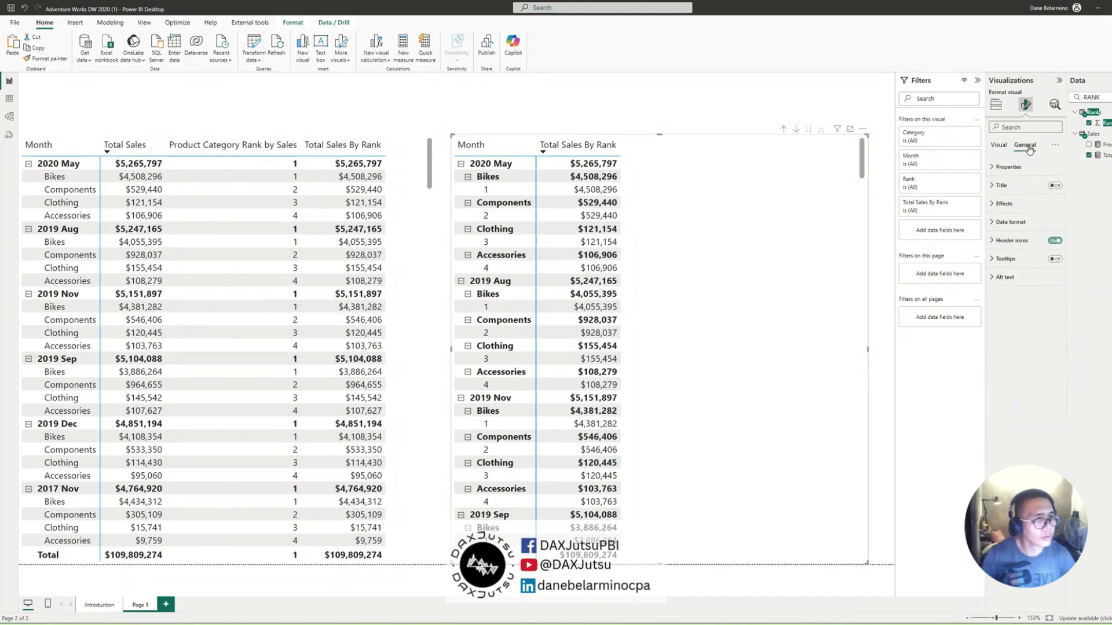
{"action": "left_click", "coordinate": [998, 145]}
{"action": "left_click", "coordinate": [1019, 167]}
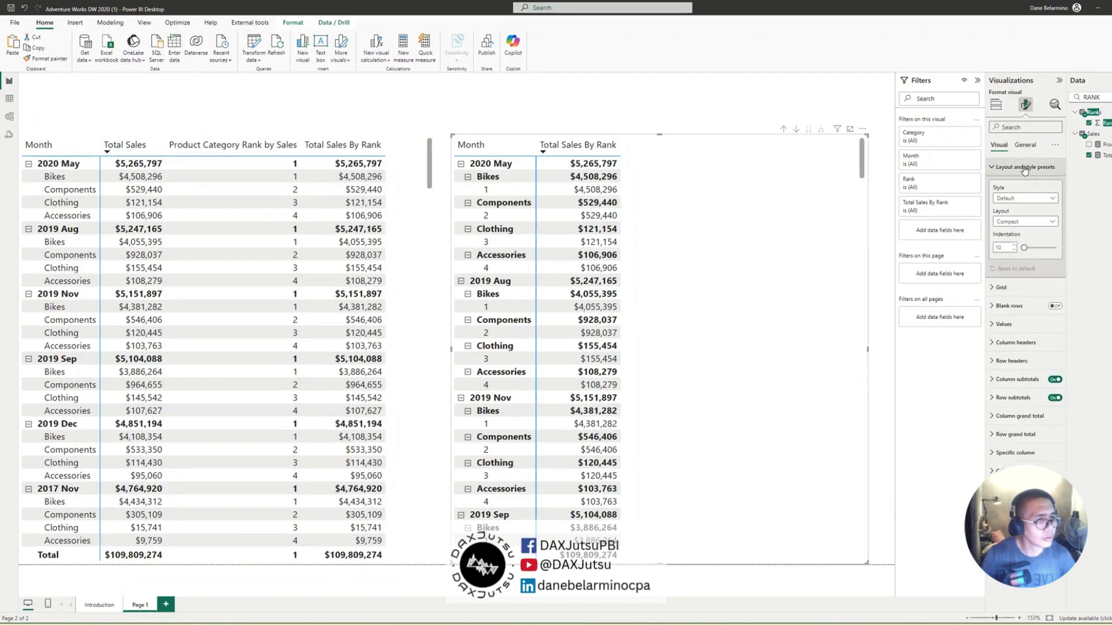
{"action": "left_click", "coordinate": [1023, 225]}
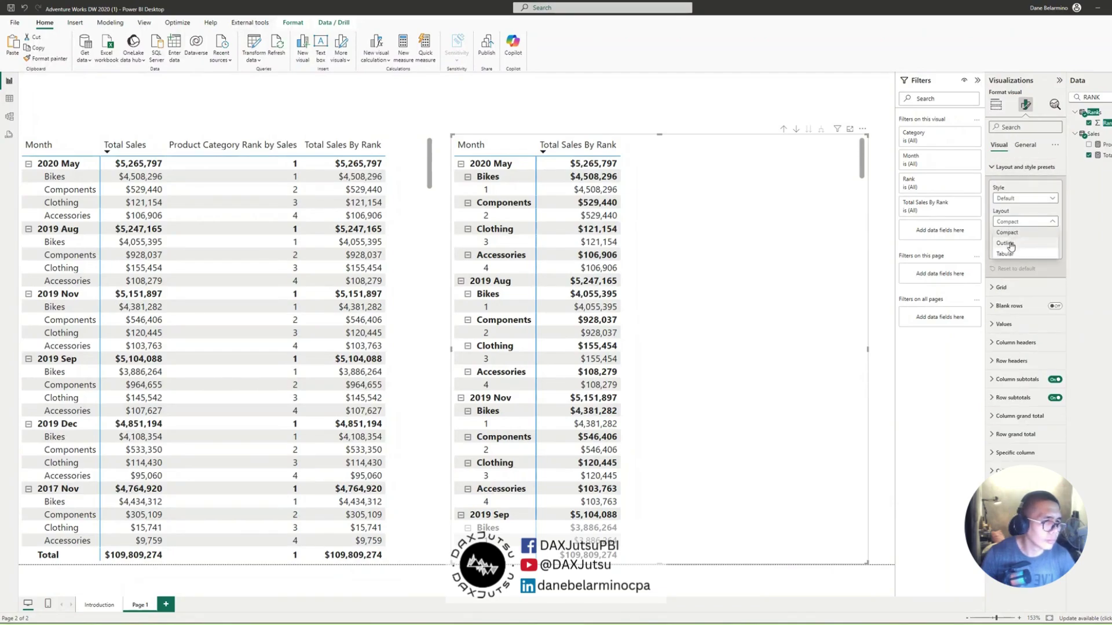
{"action": "left_click", "coordinate": [1005, 243]}
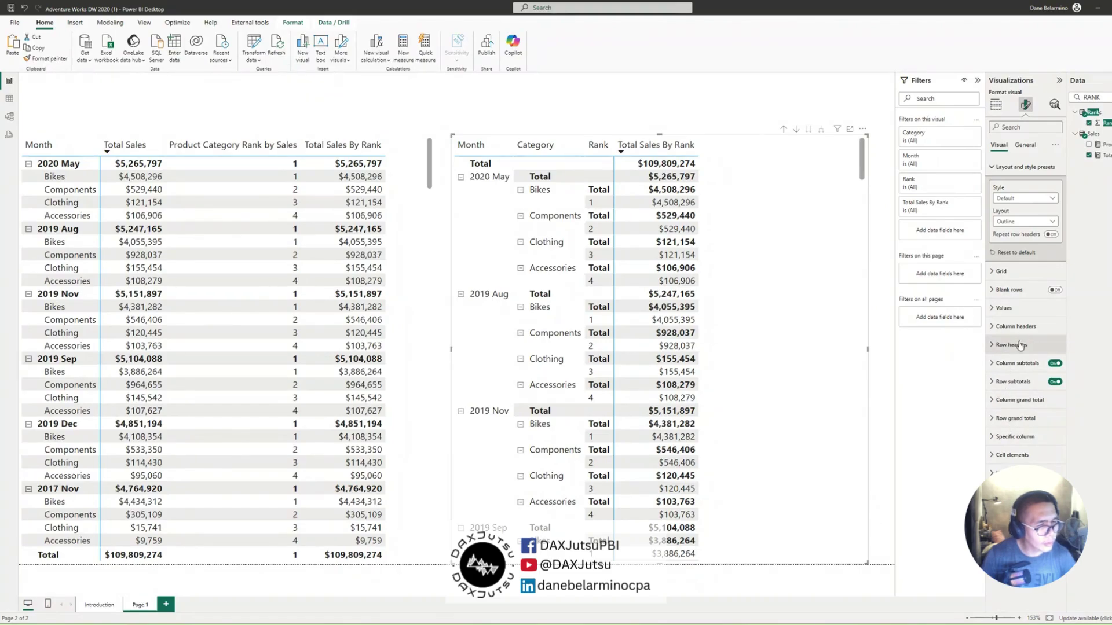
Turn on per-row-level row subtotals and hide subtotals at the Rank level.
{"action": "left_click", "coordinate": [1013, 382]}
{"action": "left_click", "coordinate": [1050, 416]}
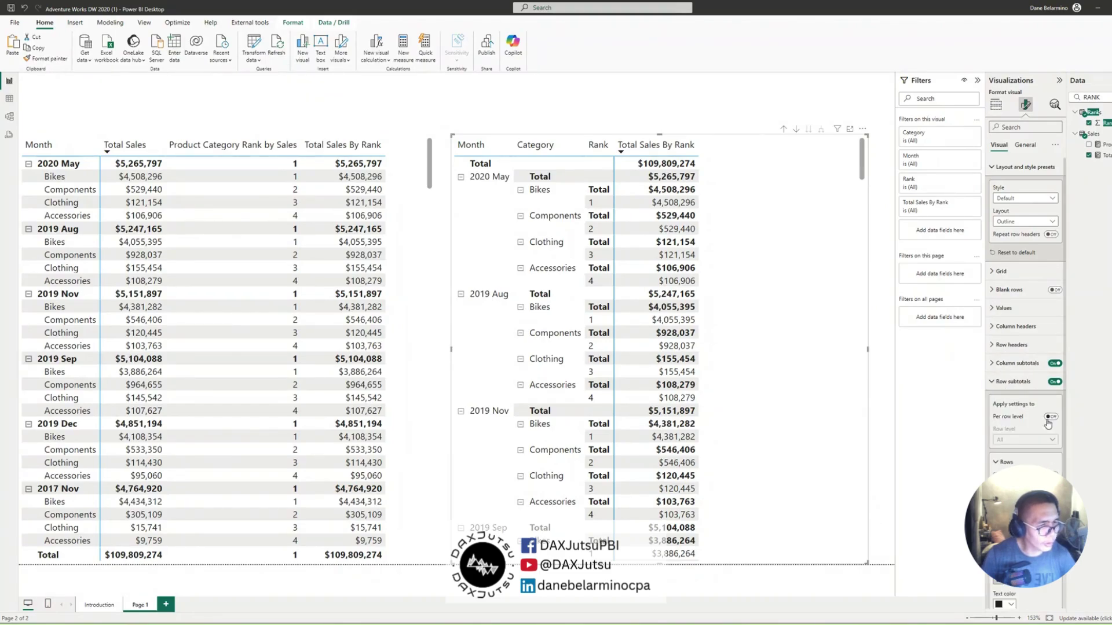
{"action": "scroll", "coordinate": [1025, 376], "scroll_direction": "down", "scroll_amount": 2}
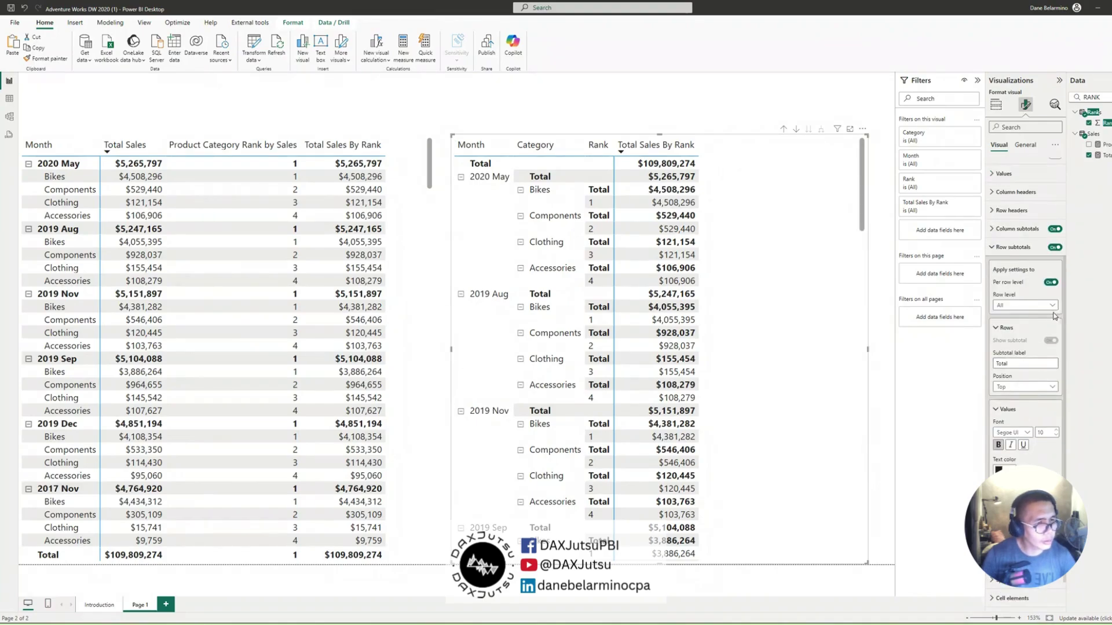
{"action": "left_click", "coordinate": [1032, 305]}
{"action": "left_click", "coordinate": [1009, 348]}
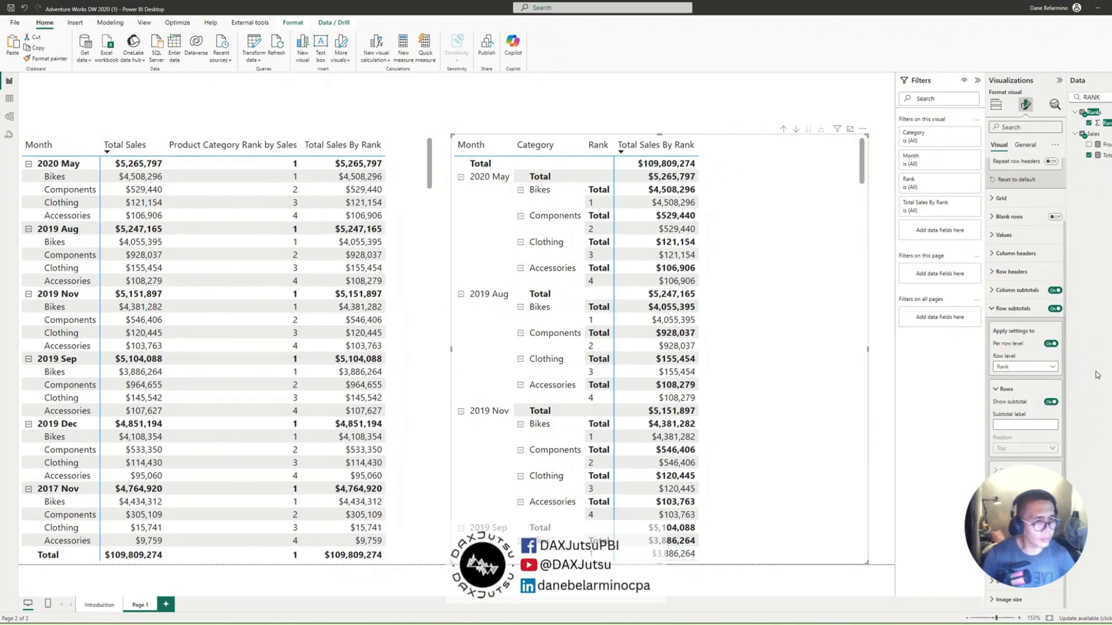
{"action": "left_click", "coordinate": [1049, 401]}
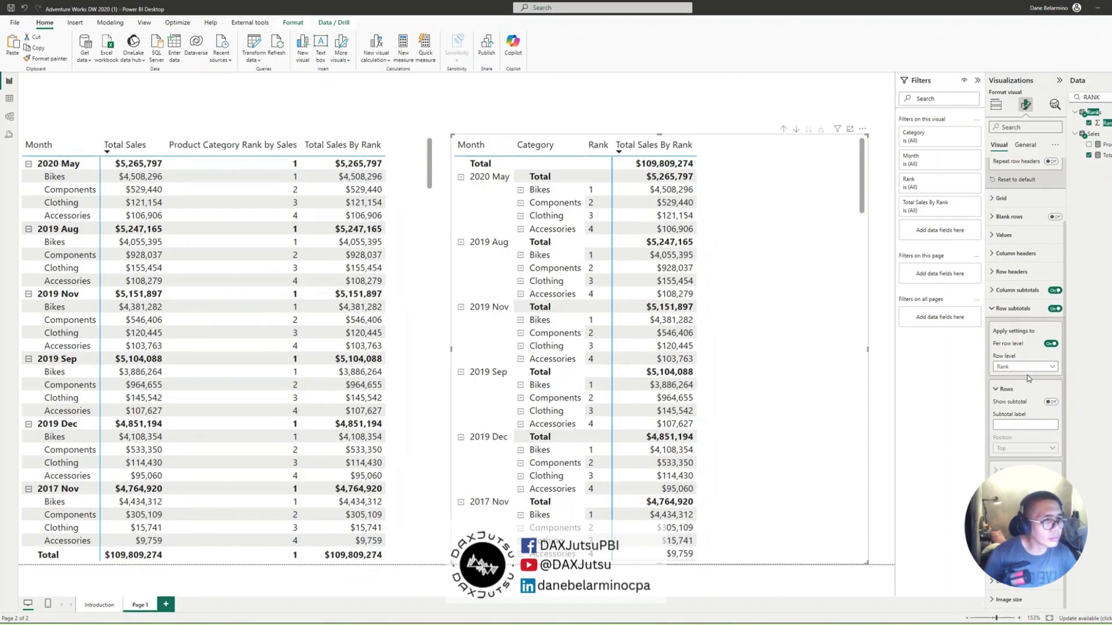
{"action": "scroll", "coordinate": [1029, 378], "scroll_direction": "up", "scroll_amount": 2}
{"action": "scroll", "coordinate": [1028, 379], "scroll_direction": "down", "scroll_amount": 2}
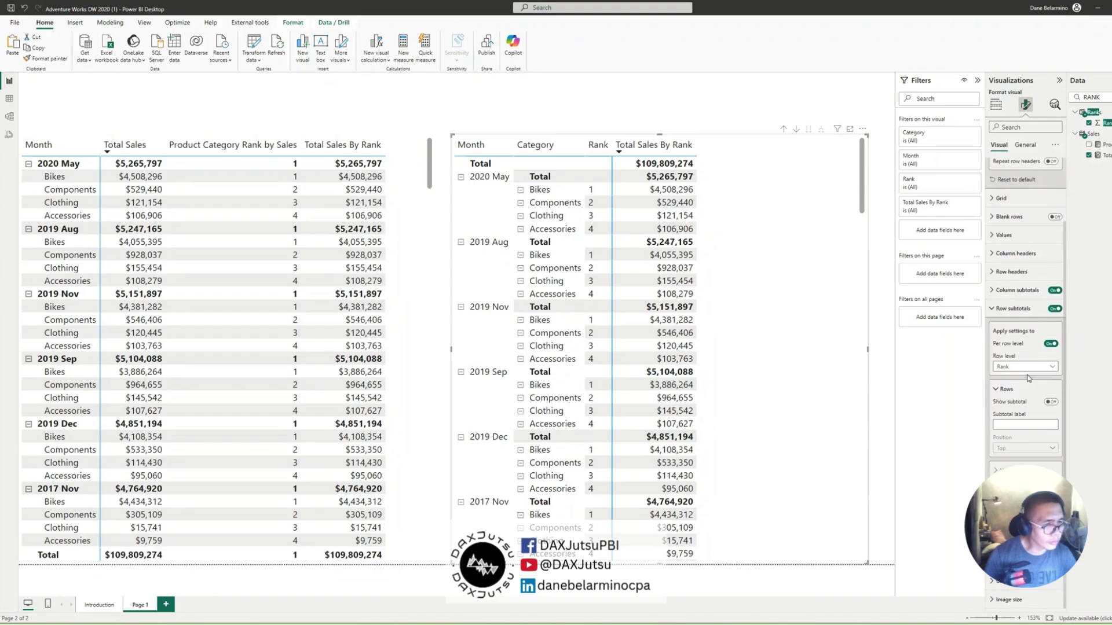
{"action": "left_click", "coordinate": [1028, 367]}
{"action": "left_click", "coordinate": [1028, 367]}
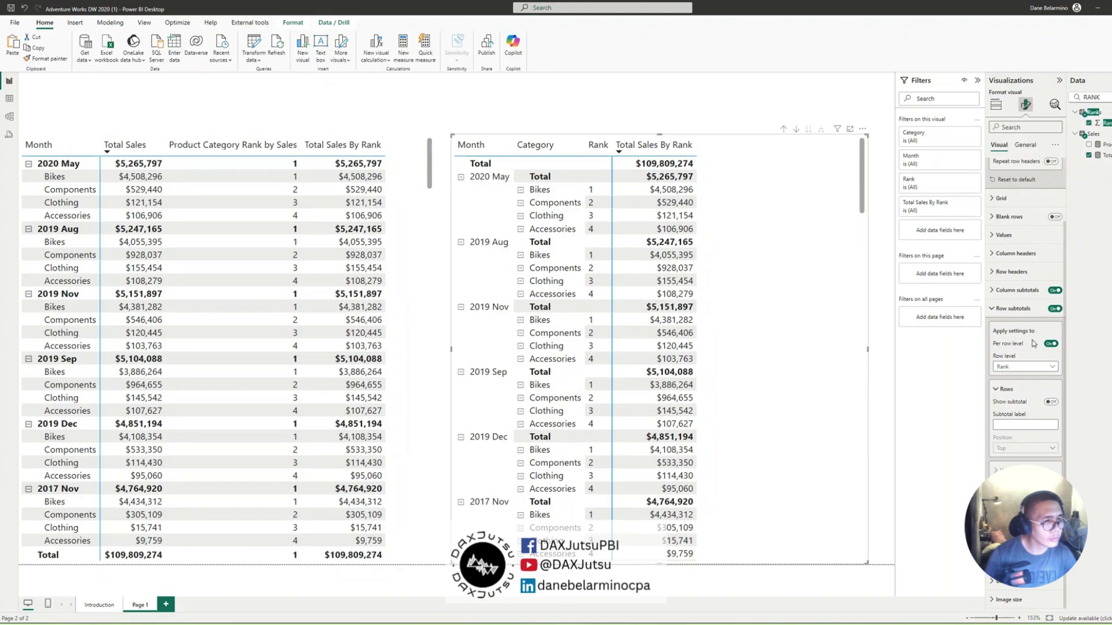
Place row subtotals at the bottom and set Category as the subtotal row level.
{"action": "left_click", "coordinate": [1041, 368]}
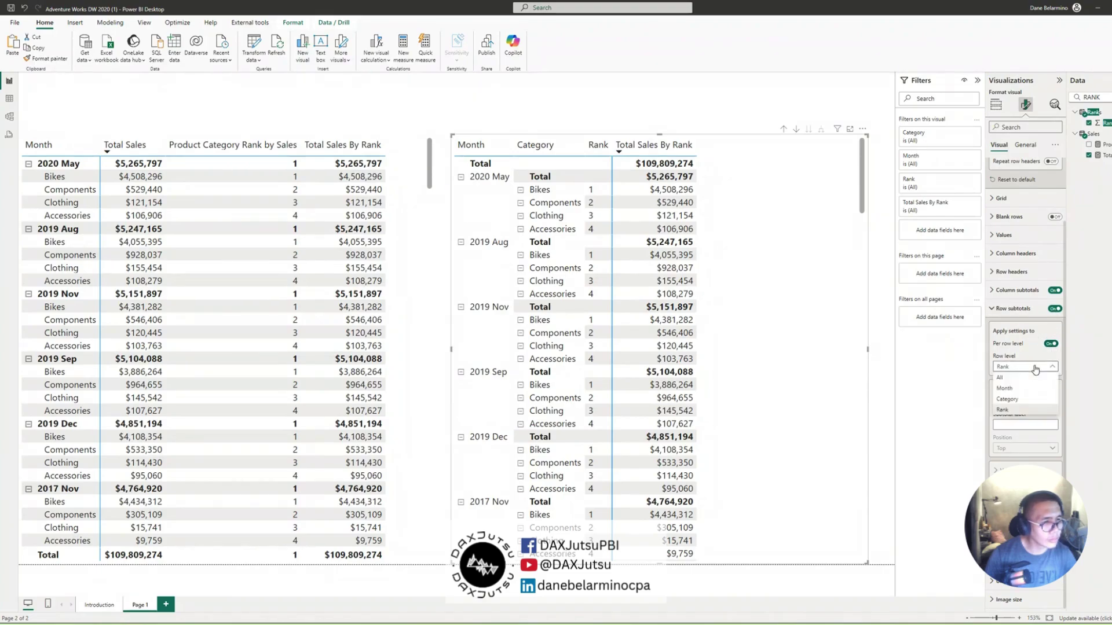
{"action": "left_click", "coordinate": [1001, 379]}
{"action": "left_click", "coordinate": [999, 469]}
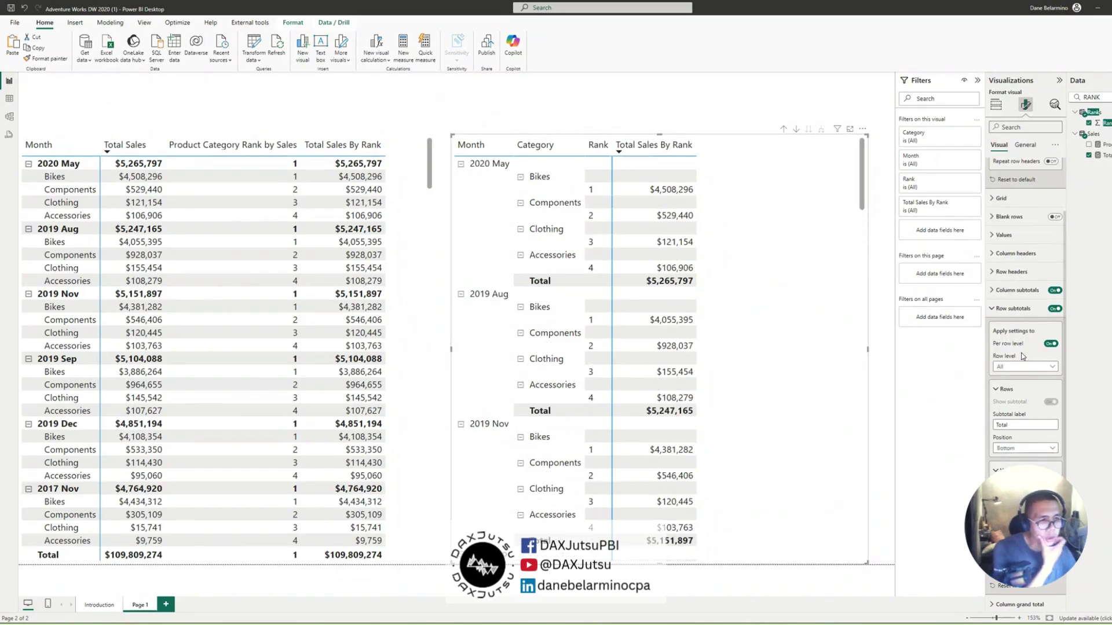
{"action": "left_click", "coordinate": [1032, 366]}
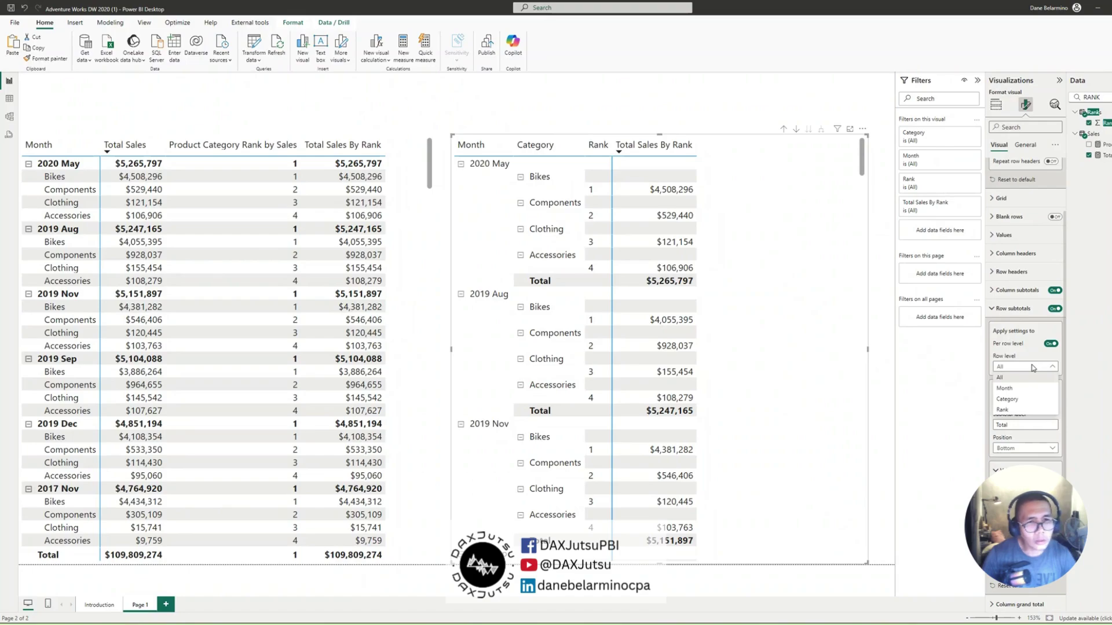
{"action": "left_click", "coordinate": [1014, 410]}
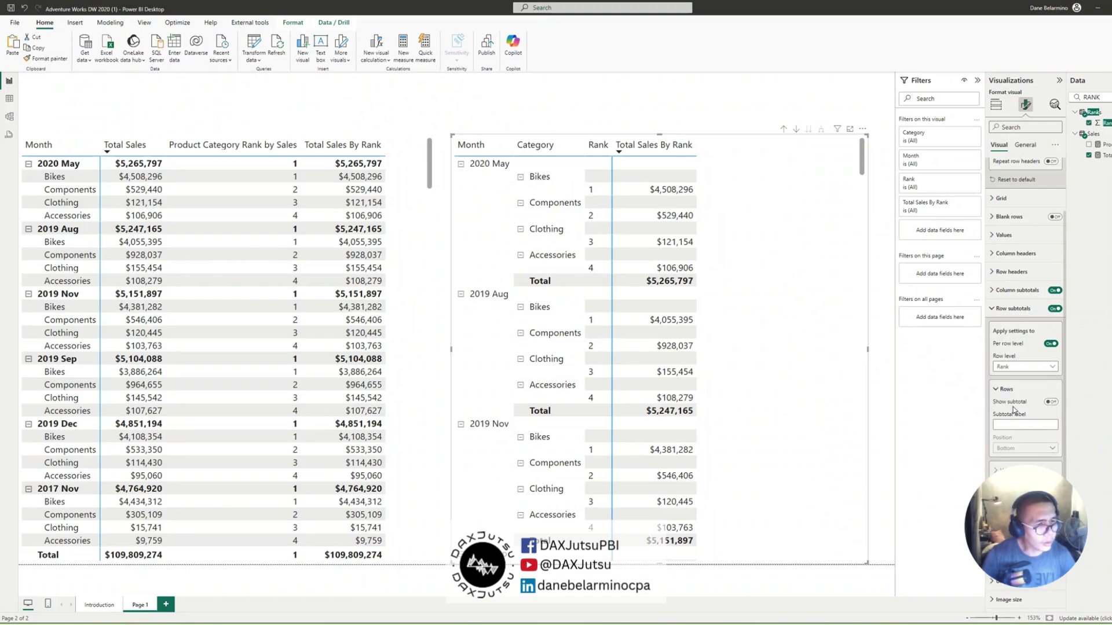
{"action": "left_click", "coordinate": [1022, 367]}
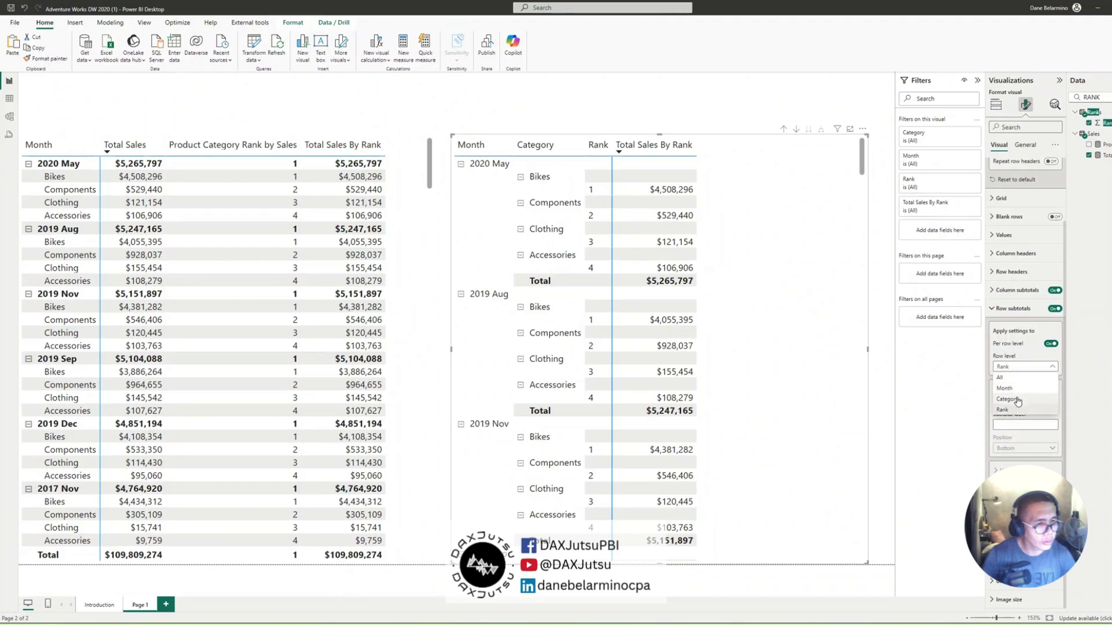
{"action": "left_click", "coordinate": [1030, 399]}
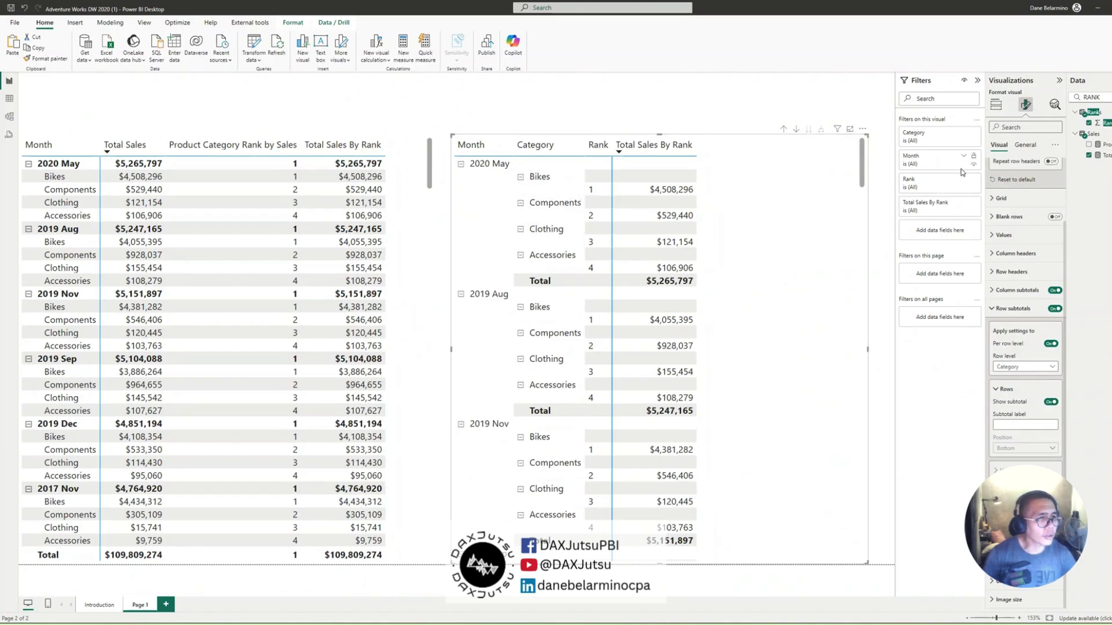
Switch the second matrix to Tabular layout.
{"action": "scroll", "coordinate": [1017, 183], "scroll_direction": "up", "scroll_amount": 2}
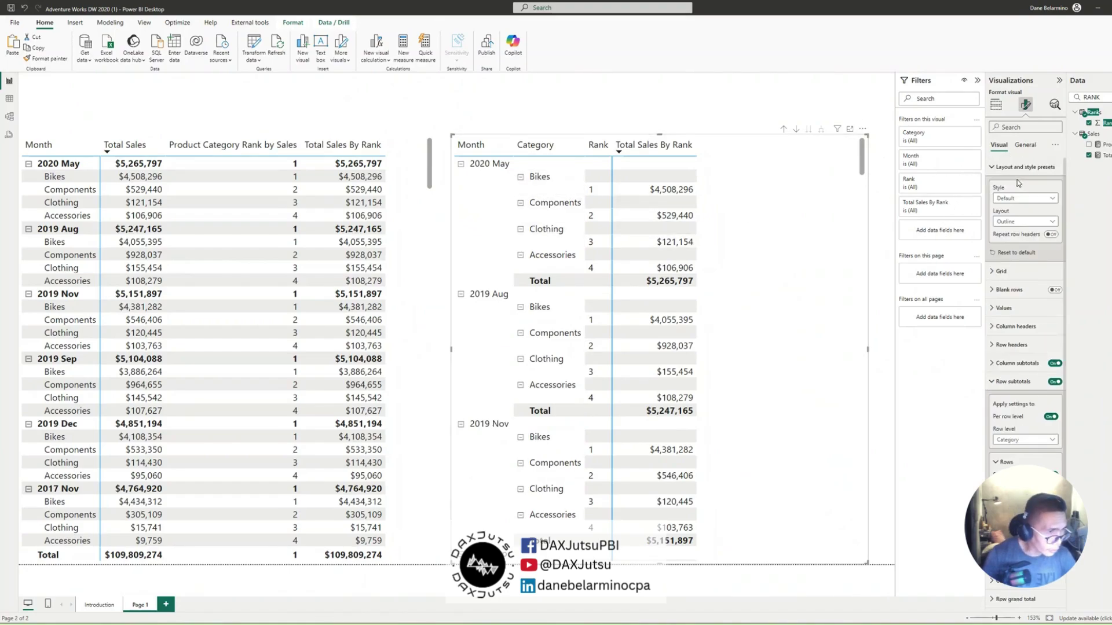
{"action": "left_click", "coordinate": [1022, 222]}
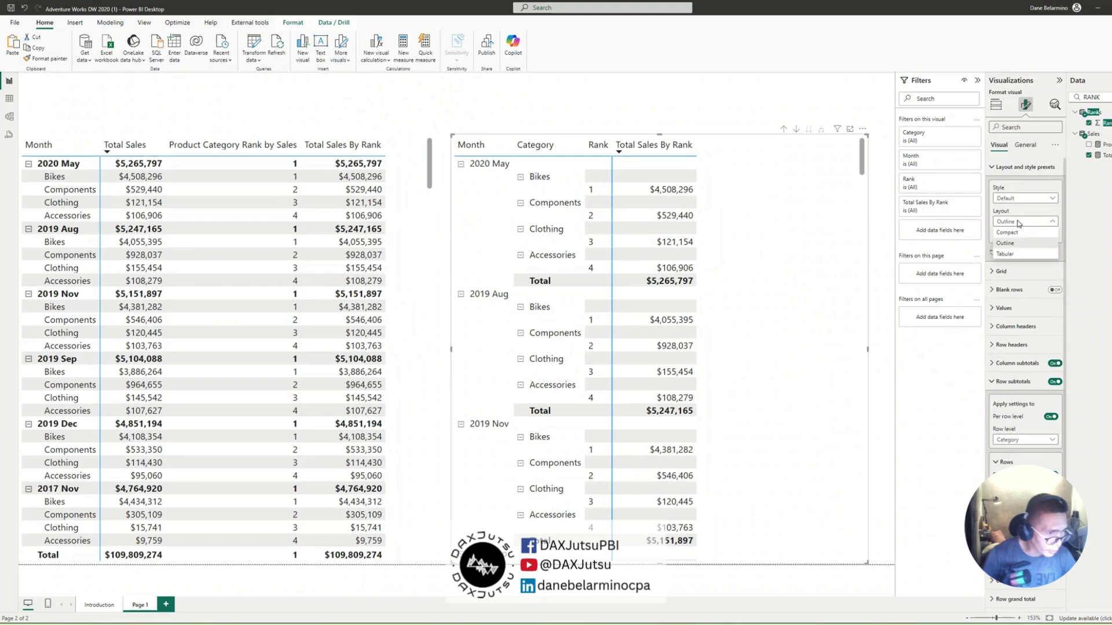
{"action": "left_click", "coordinate": [1009, 254]}
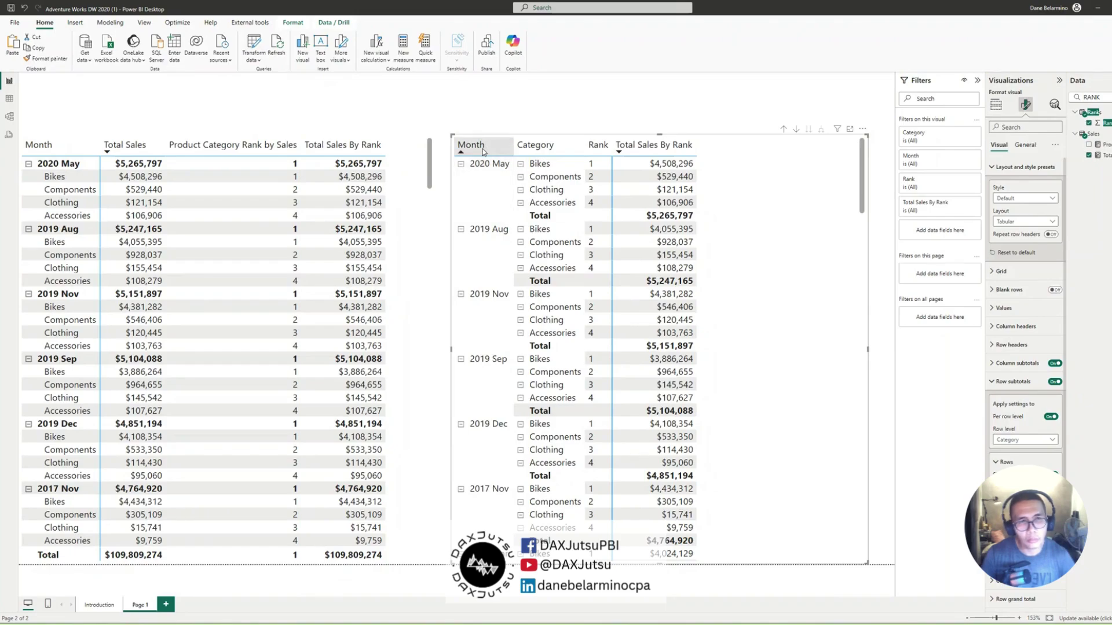
Try Month and Rank sorts, then sort the left matrix by Month ascending.
{"action": "left_click", "coordinate": [483, 151]}
{"action": "left_click", "coordinate": [564, 148], "text": "shift"}
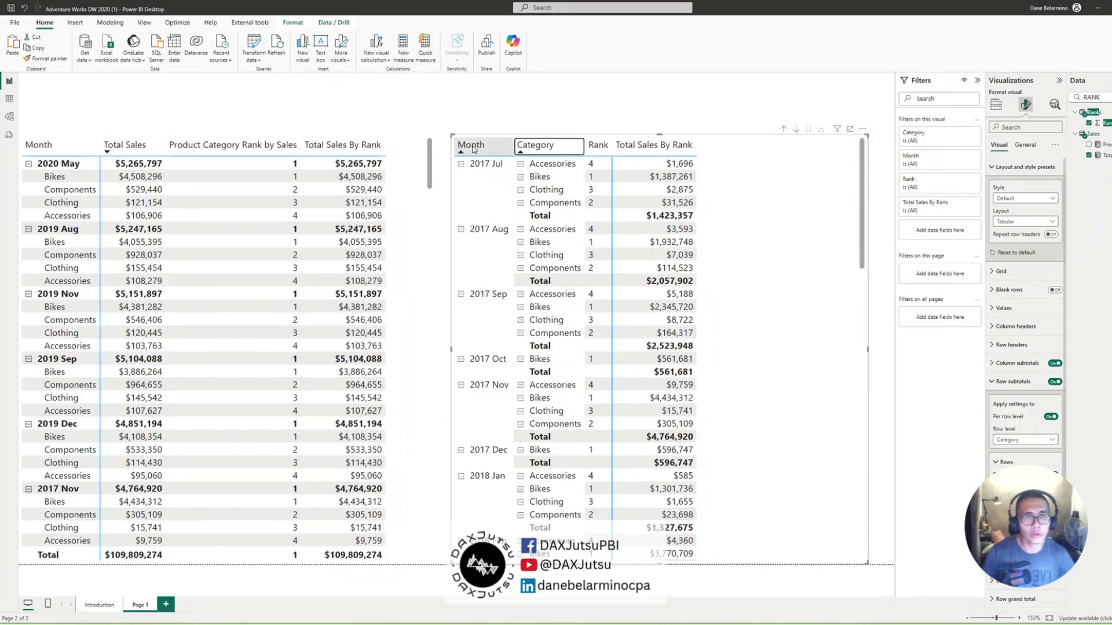
{"action": "left_click", "coordinate": [601, 147]}
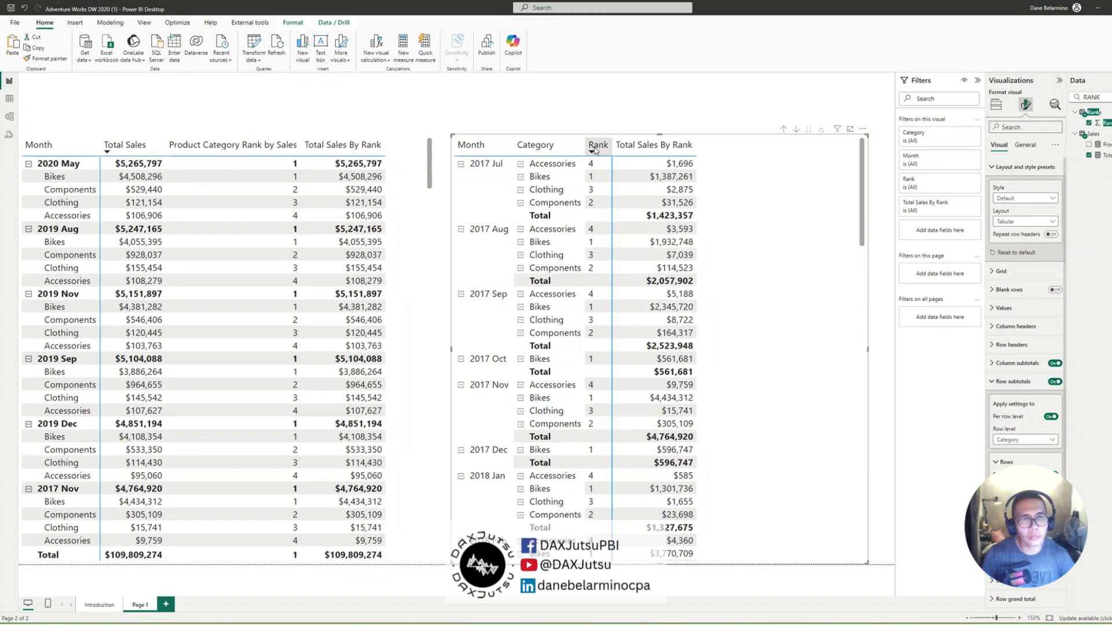
{"action": "left_click", "coordinate": [595, 149]}
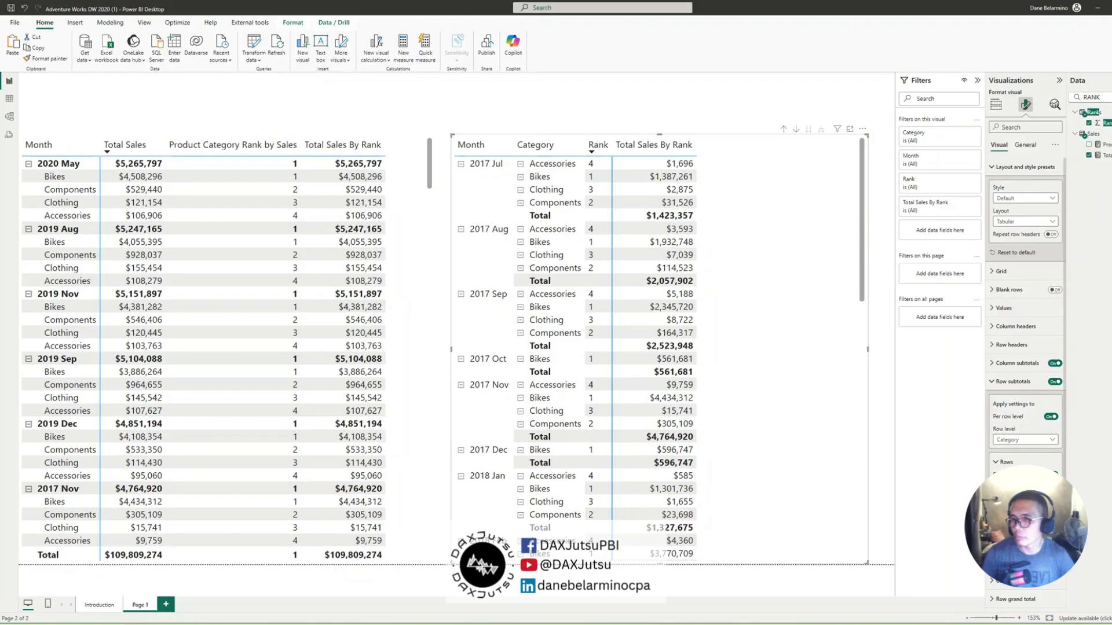
{"action": "left_click", "coordinate": [39, 145]}
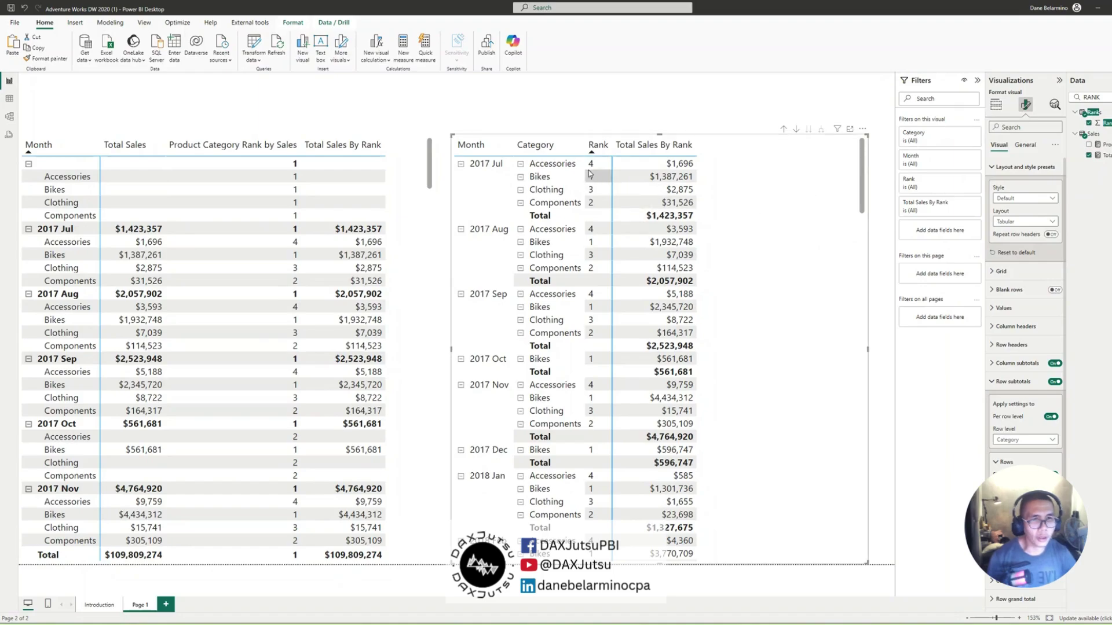
Move Rank above Category in the right matrix's rows and expand to the Category level.
{"action": "left_click", "coordinate": [996, 105]}
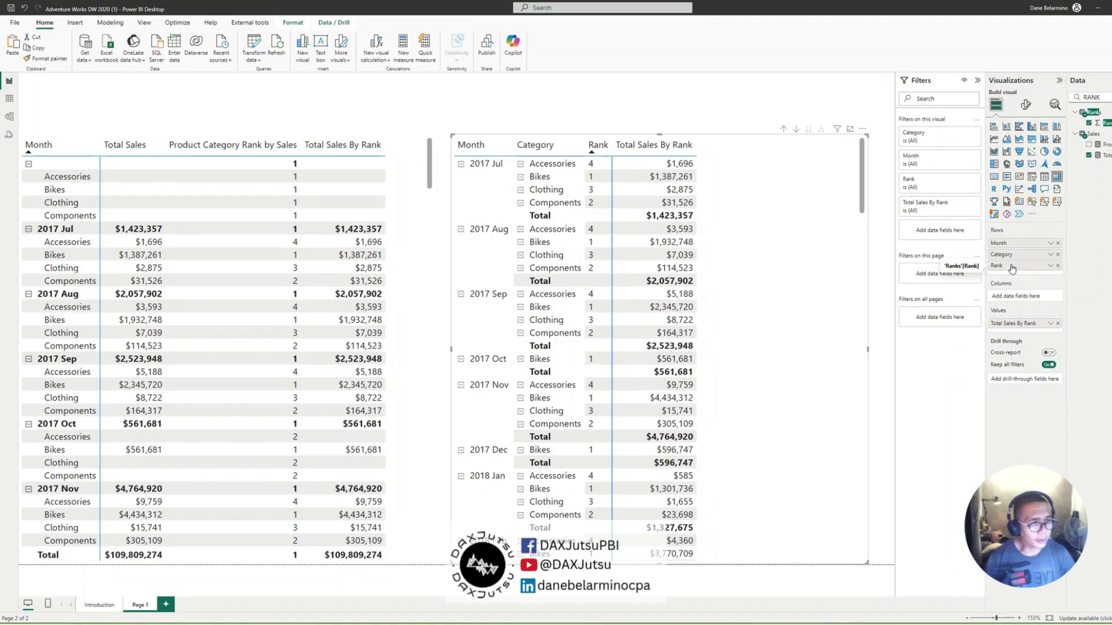
{"action": "left_click_drag", "start_coordinate": [1012, 269], "coordinate": [1023, 256]}
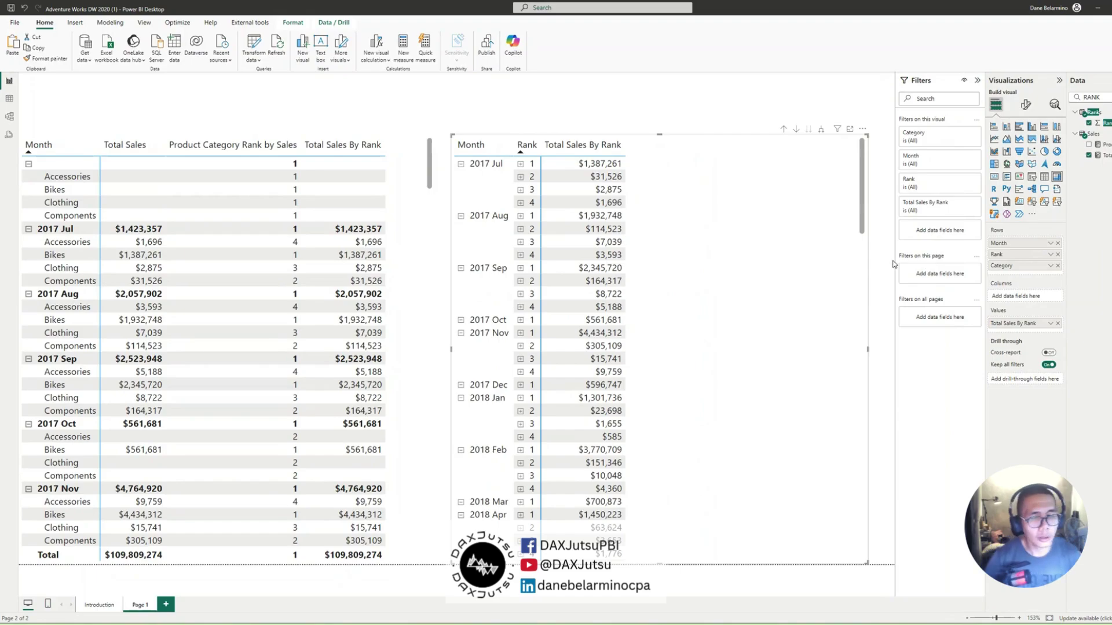
{"action": "left_click", "coordinate": [821, 131]}
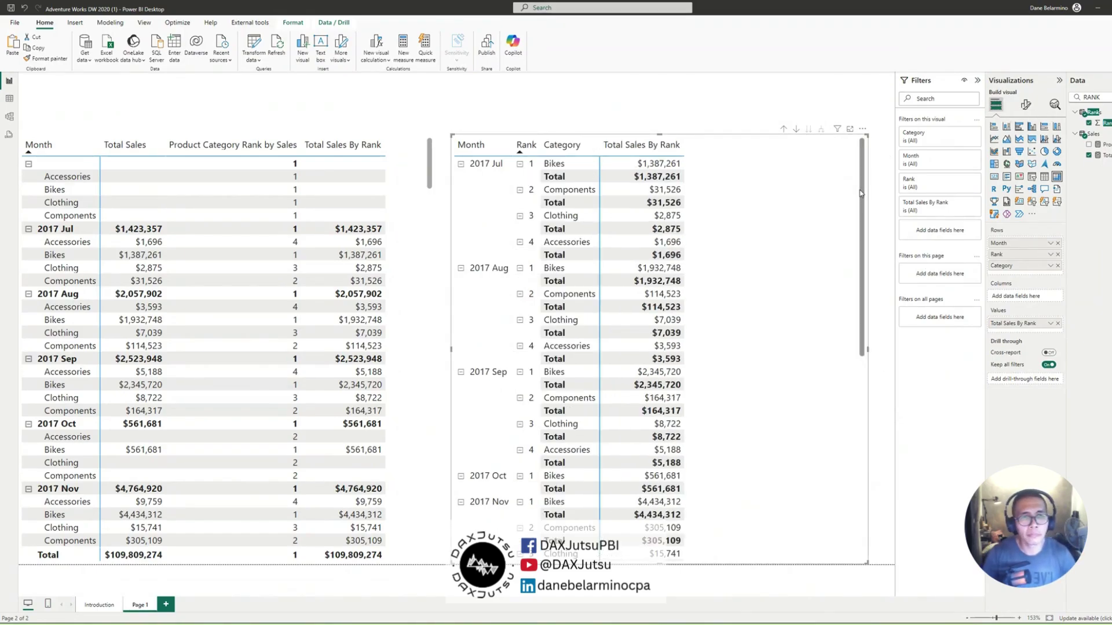
Turn off row subtotals for the Category level.
{"action": "left_click", "coordinate": [1024, 106]}
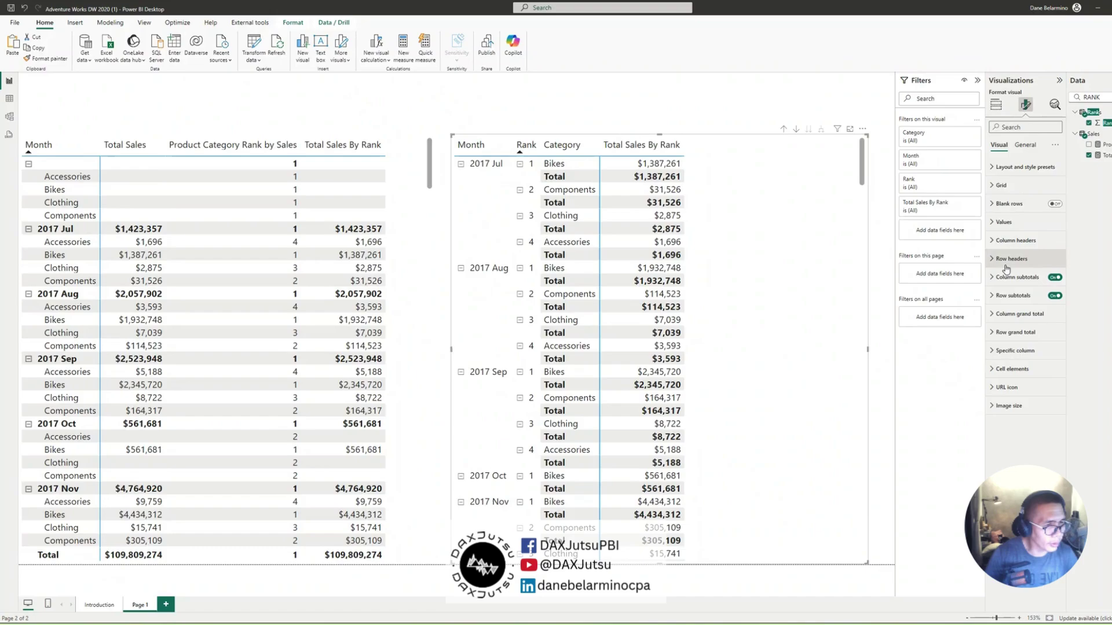
{"action": "left_click", "coordinate": [1005, 298]}
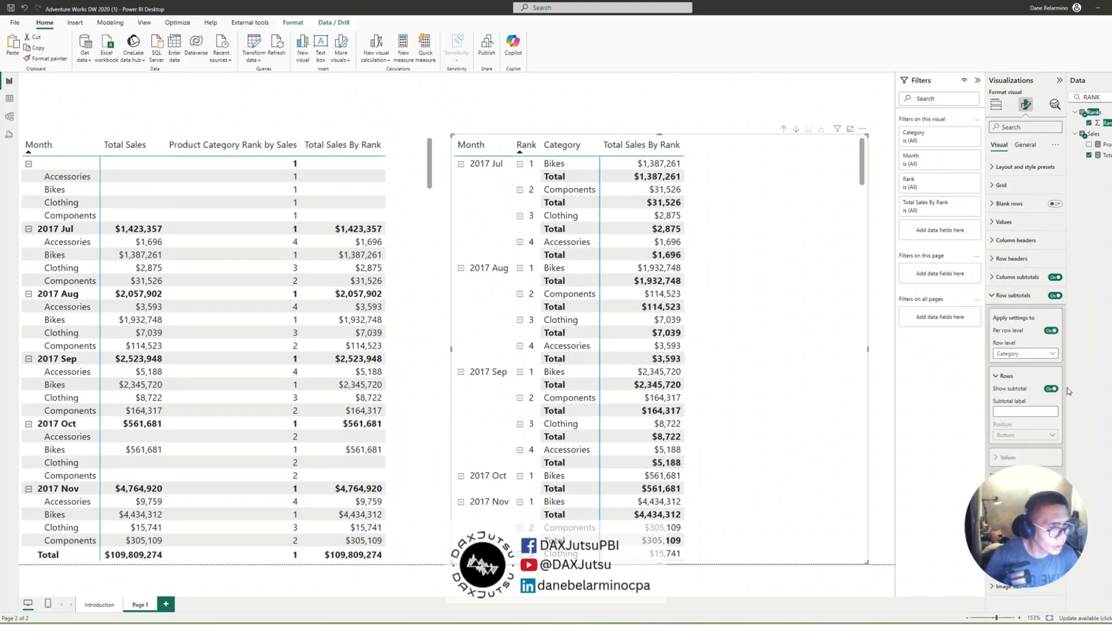
{"action": "left_click", "coordinate": [1010, 354]}
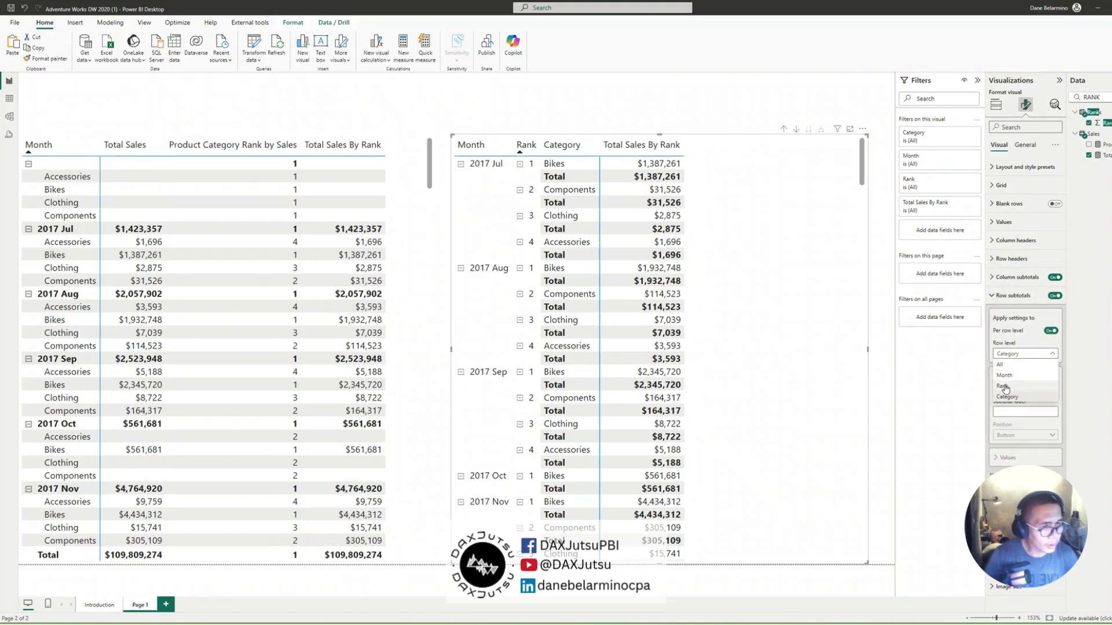
{"action": "left_click", "coordinate": [1005, 398]}
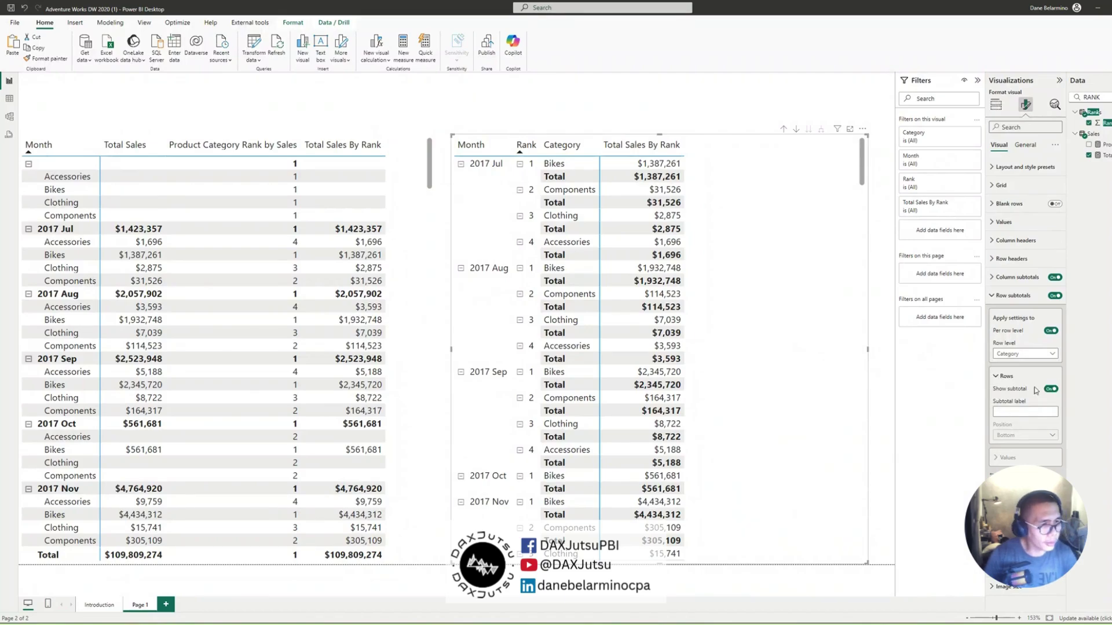
{"action": "left_click", "coordinate": [1050, 390]}
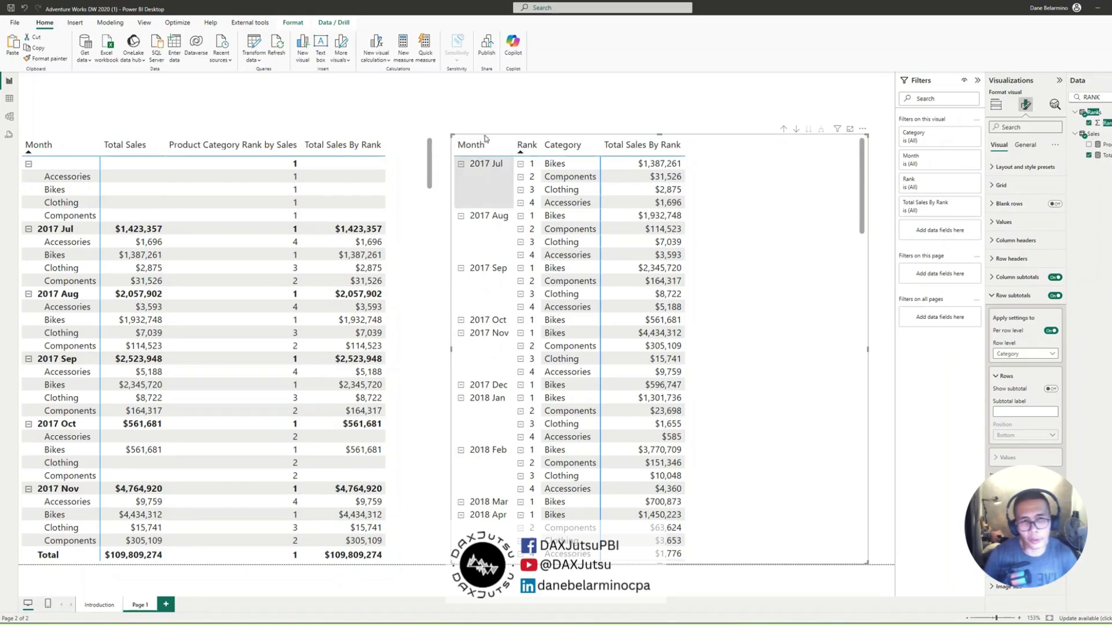
Drag the right matrix slightly left onto the alignment guide, then deselect it.
{"action": "left_click", "coordinate": [996, 104]}
{"action": "left_click_drag", "start_coordinate": [799, 187], "coordinate": [772, 197]}
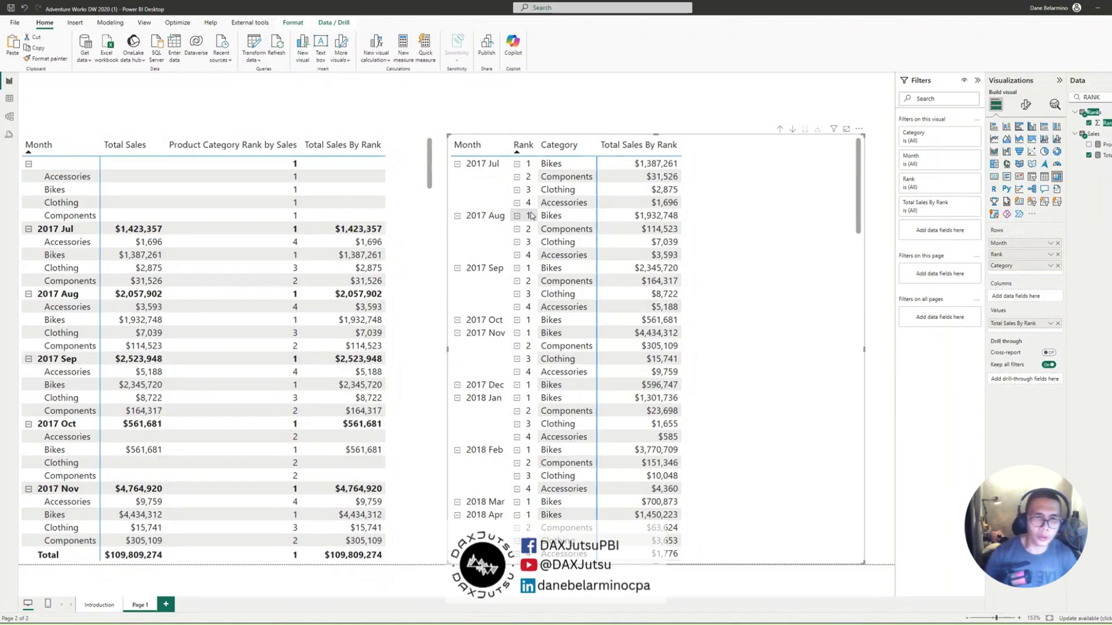
{"action": "left_click", "coordinate": [866, 134]}
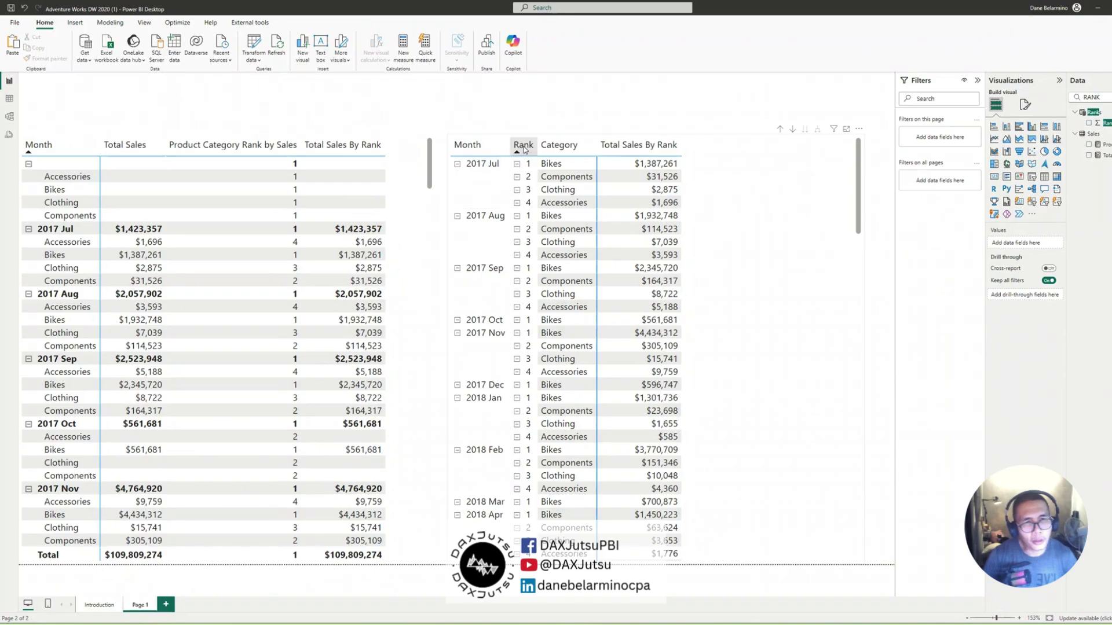
Select the right matrix and expand its Row headers section in the Format visual pane.
{"action": "left_click", "coordinate": [696, 211]}
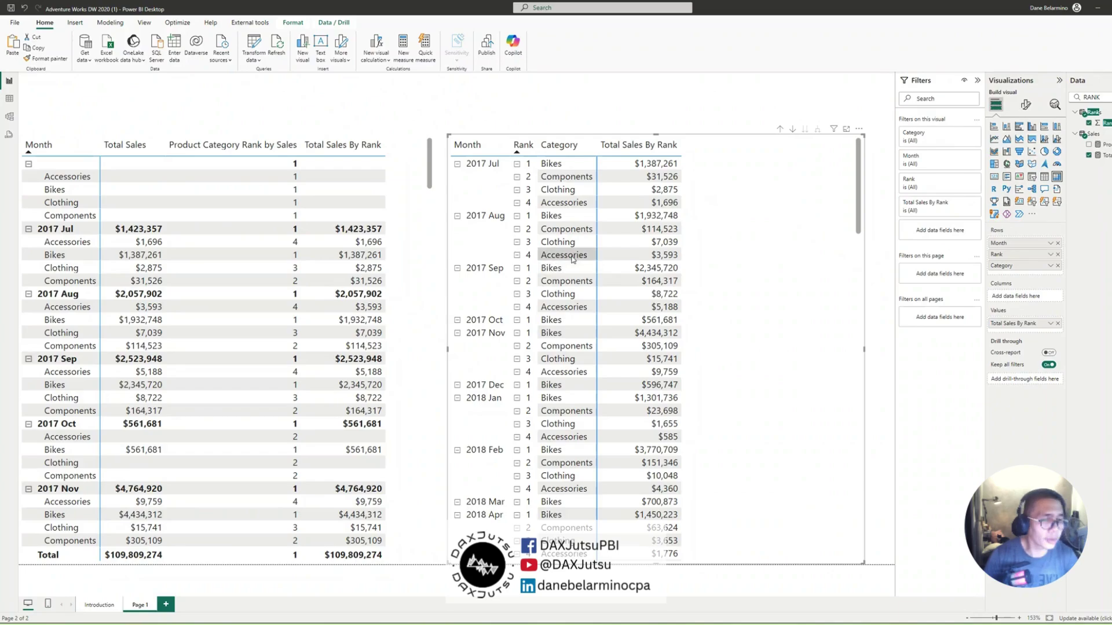
{"action": "left_click", "coordinate": [1025, 106]}
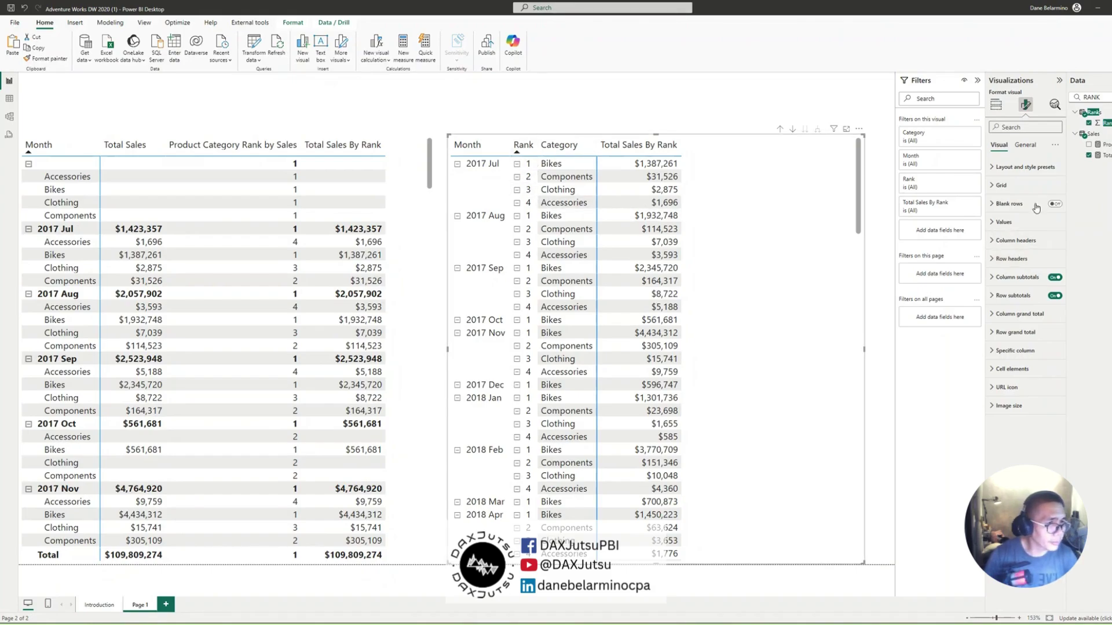
{"action": "left_click", "coordinate": [1010, 258]}
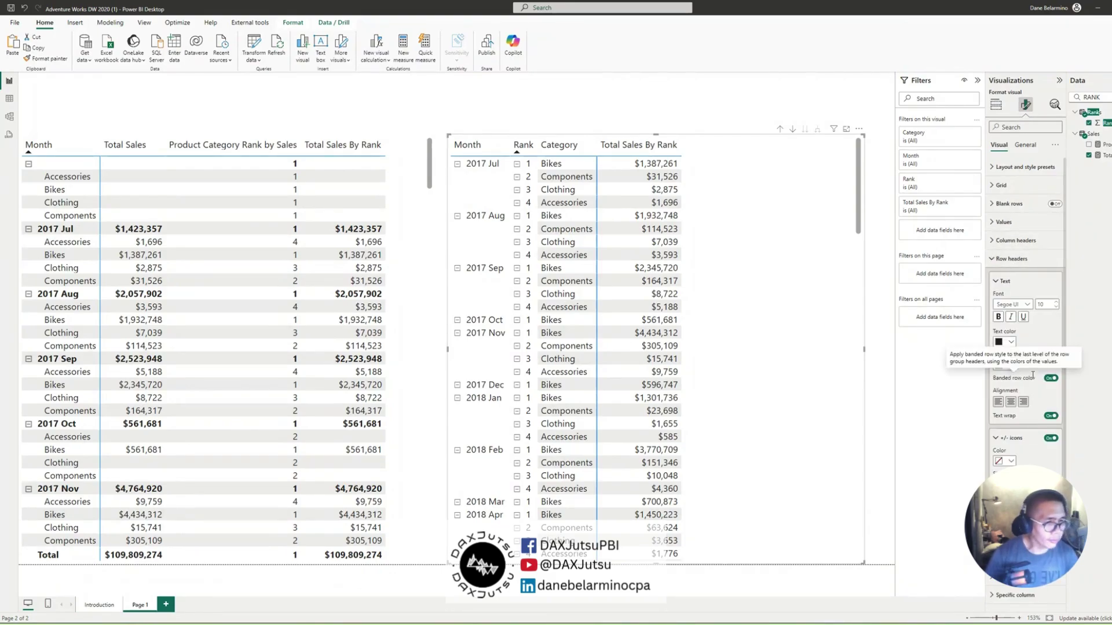
{"action": "scroll", "coordinate": [1032, 376], "scroll_direction": "down", "scroll_amount": 1}
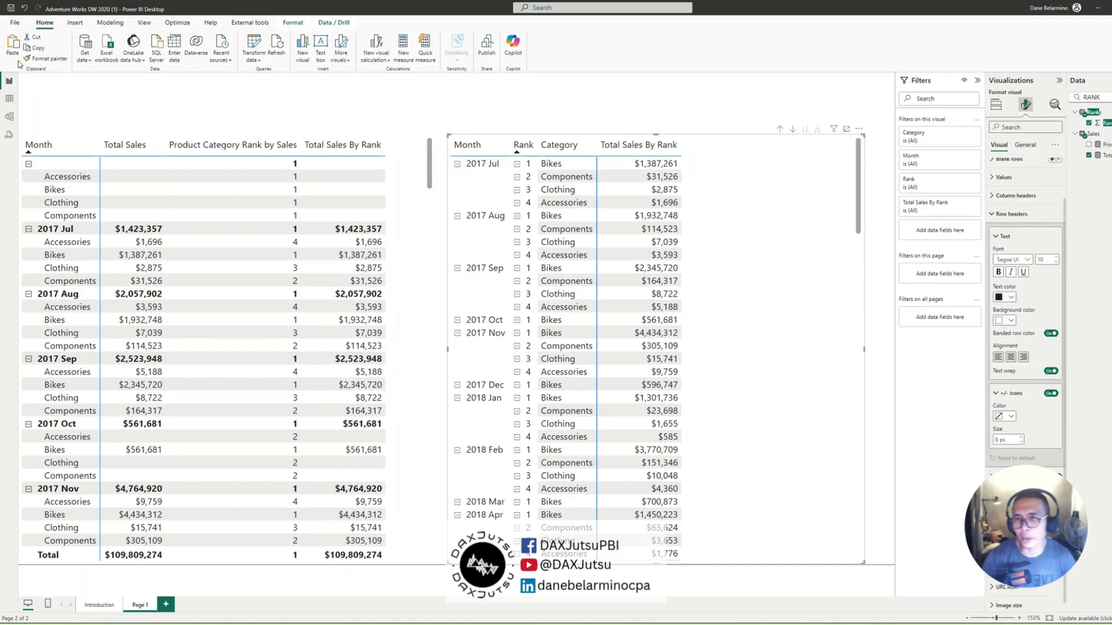
Open the Ranks table in Table view.
{"action": "left_click", "coordinate": [18, 101]}
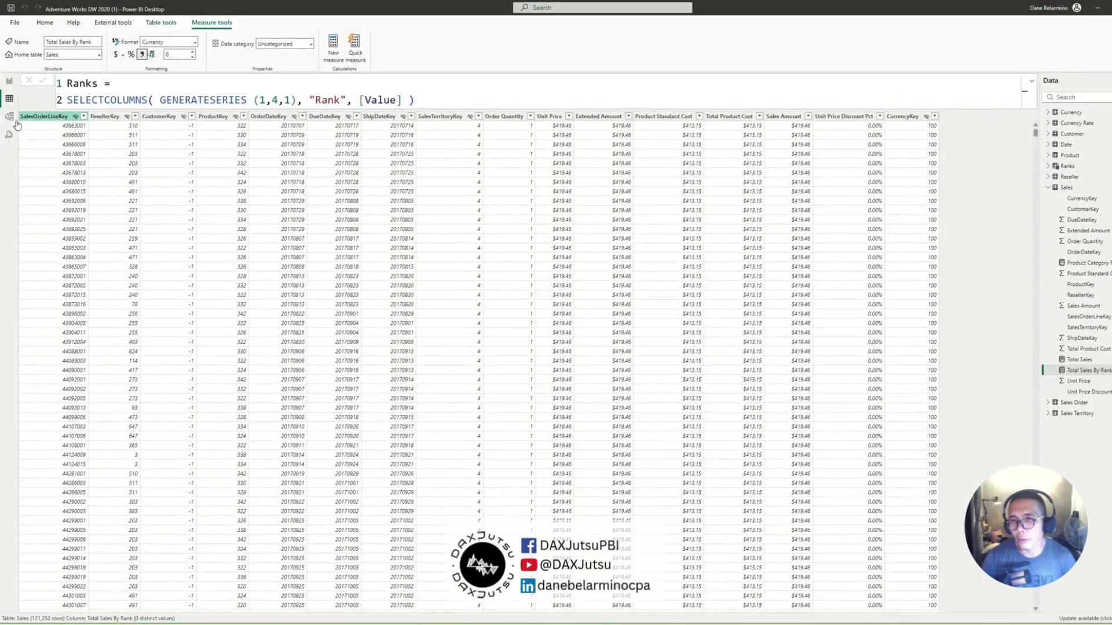
{"action": "left_click", "coordinate": [9, 116]}
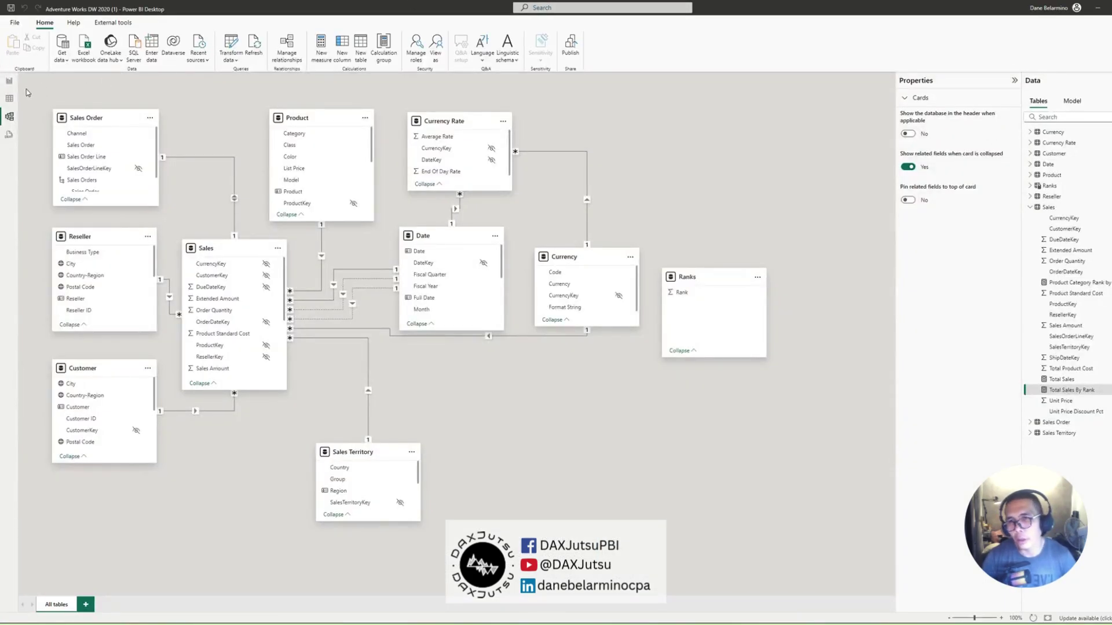
{"action": "left_click", "coordinate": [9, 99]}
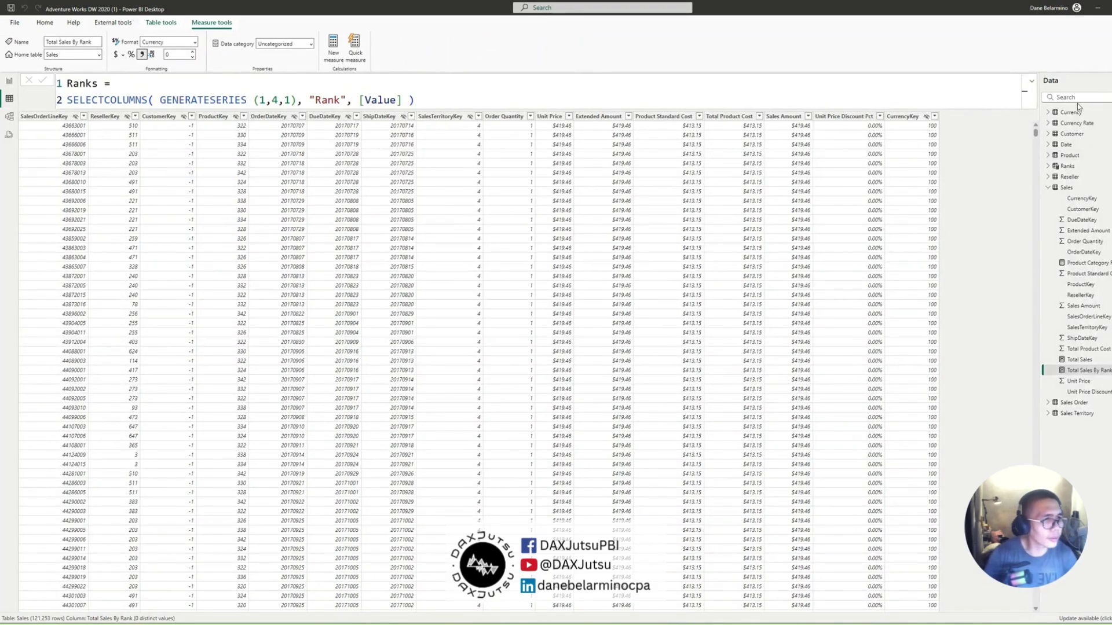
{"action": "left_click", "coordinate": [1067, 166]}
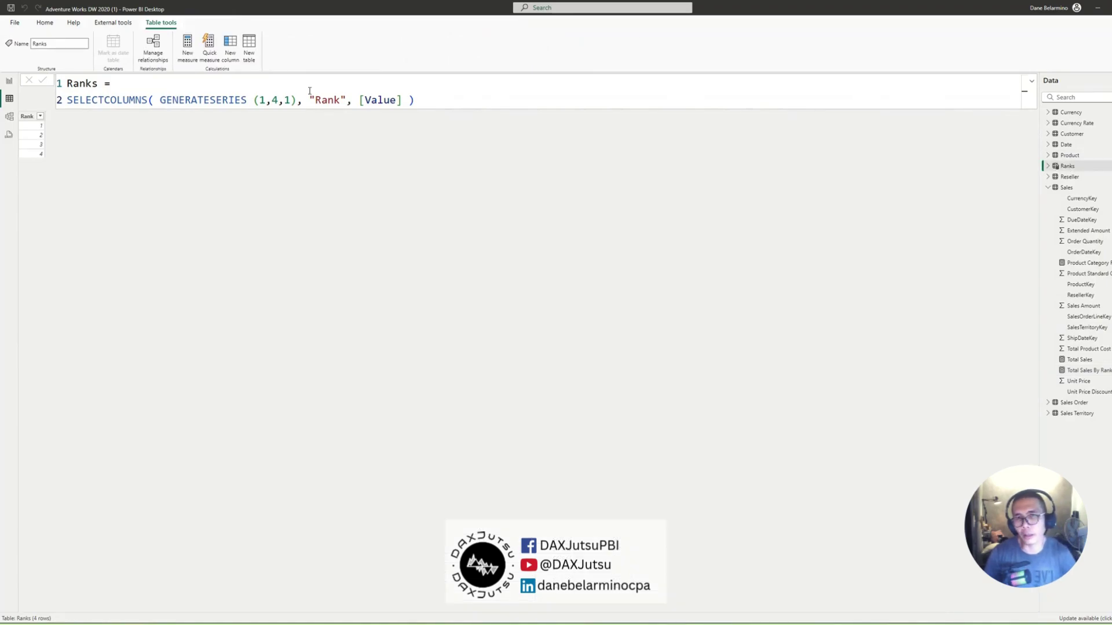
Wrap the Ranks formula in ADDCOLUMNS, adding a "Rank2" column equal to UNICHAR(820).
{"action": "left_click", "coordinate": [156, 91]}
{"action": "key", "text": "Return"}
{"action": "type", "text": "ADDC"}
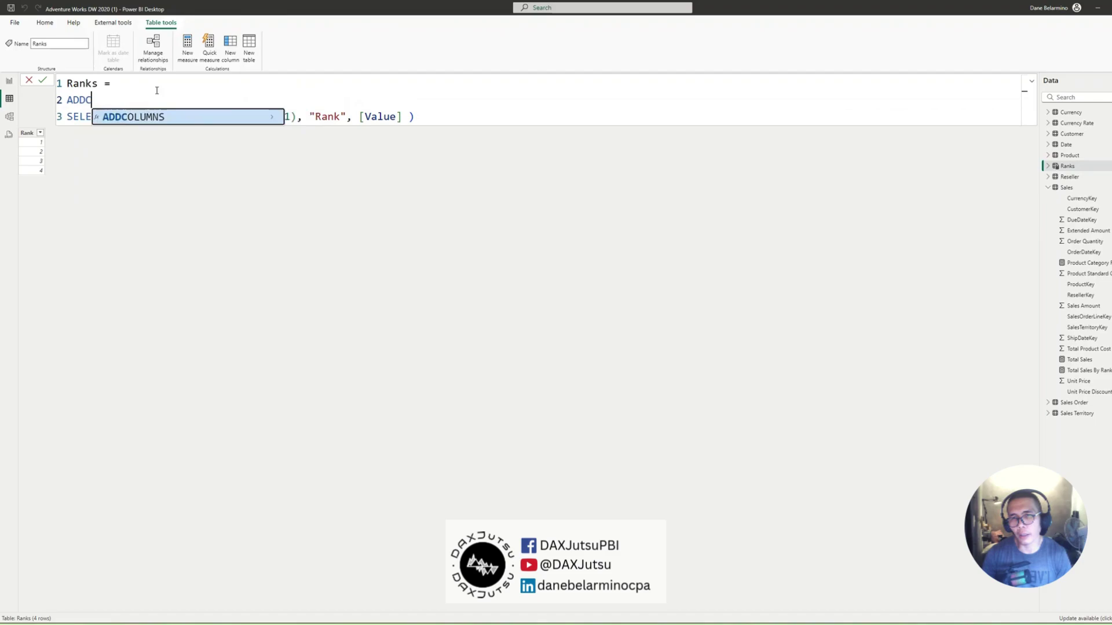
{"action": "key", "text": "Tab"}
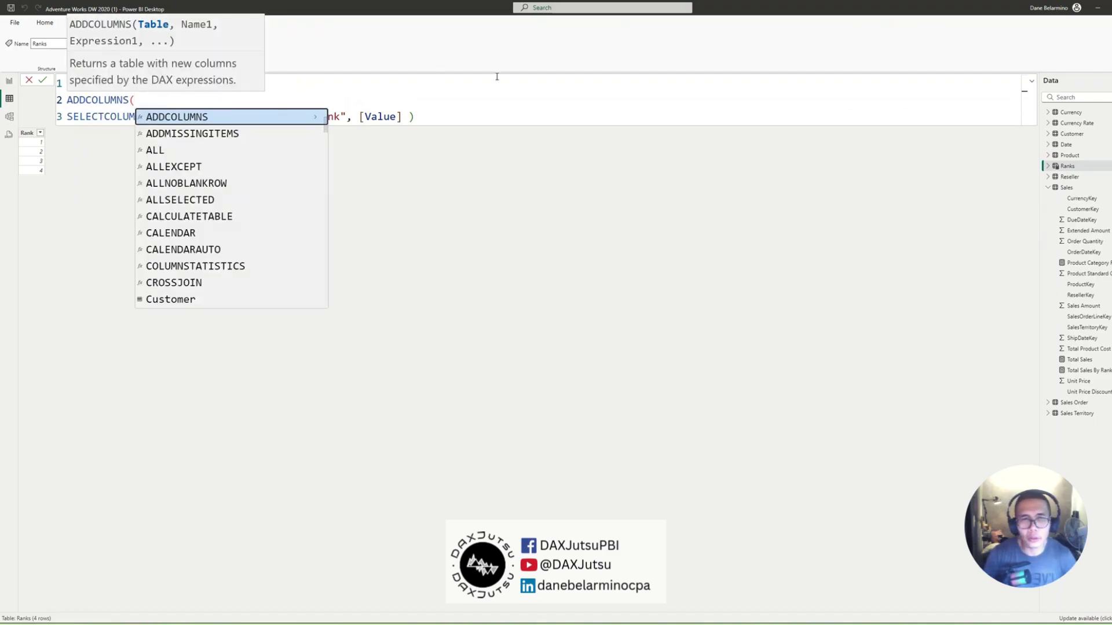
{"action": "left_click", "coordinate": [465, 113]}
{"action": "type", "text": ", \""}
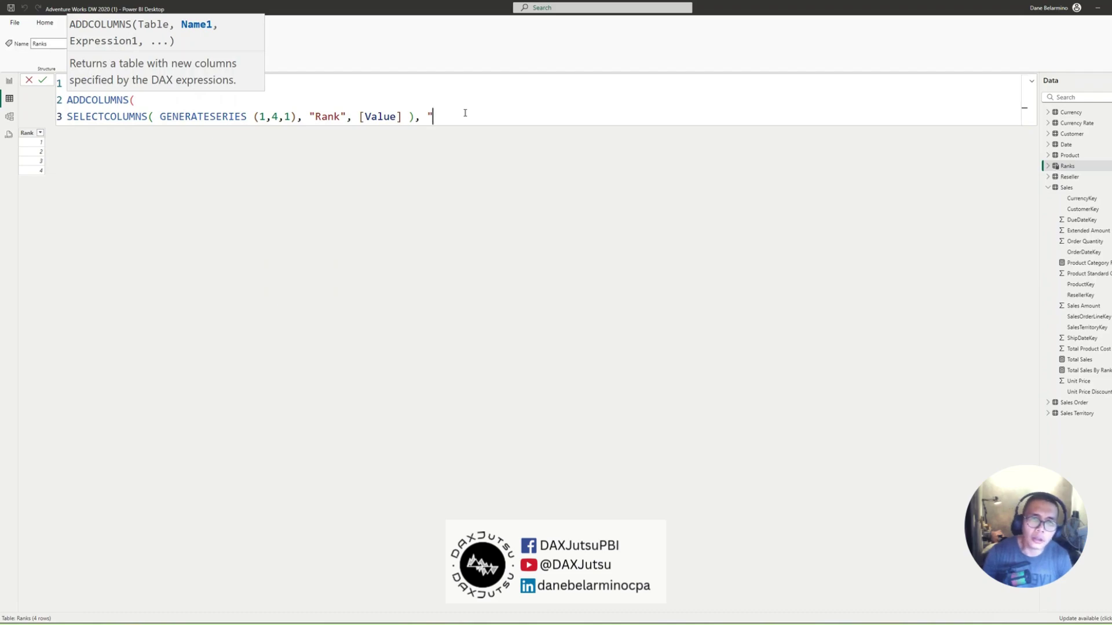
{"action": "type", "text": "Ra"}
{"action": "key", "text": "BackSpace"}
{"action": "key", "text": "BackSpace"}
{"action": "type", "text": "Ra"}
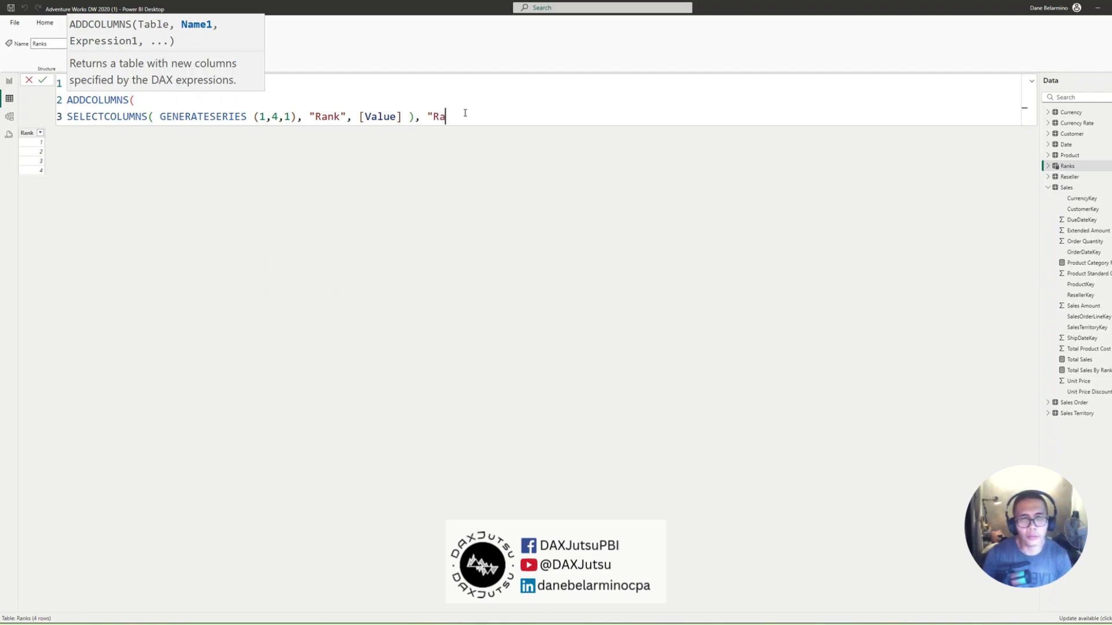
{"action": "type", "text": "nk2"}
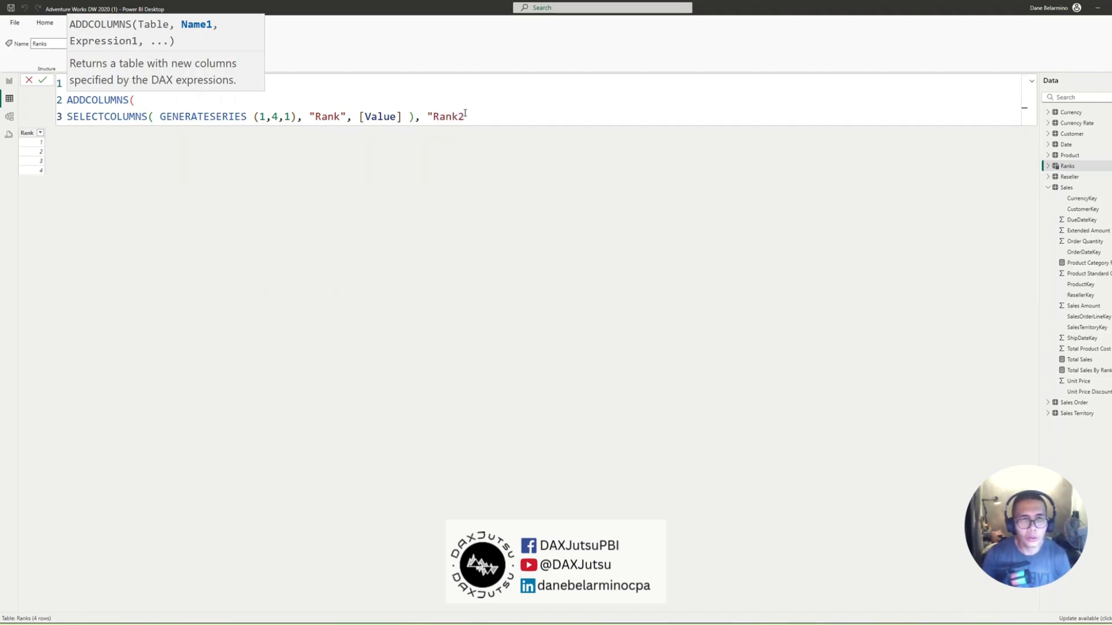
{"action": "type", "text": "\" ,"}
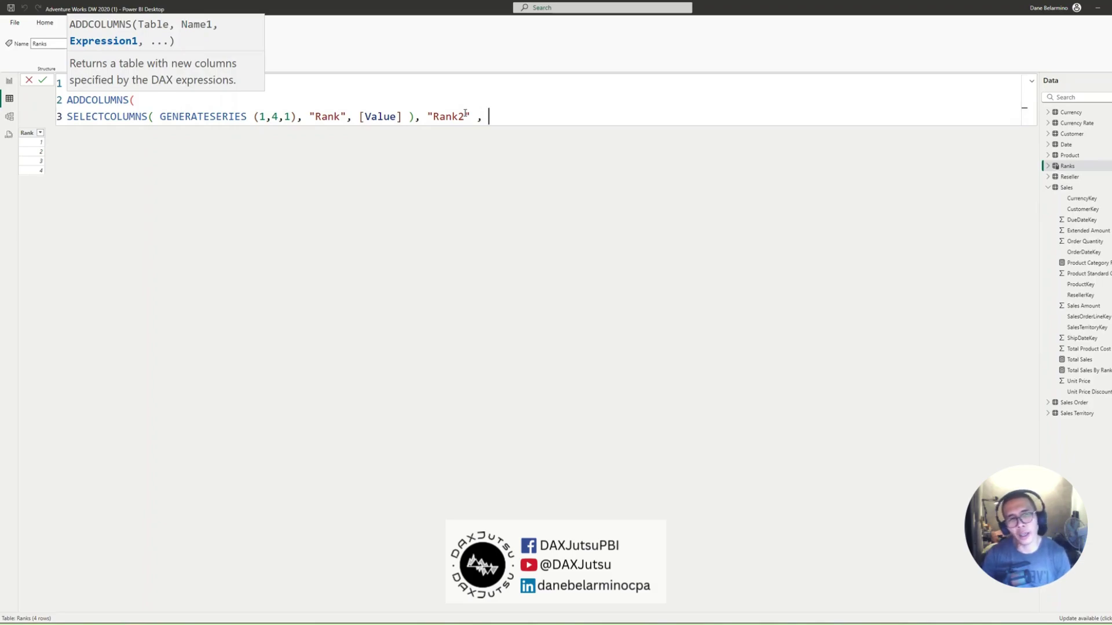
{"action": "type", "text": " unicha"}
{"action": "key", "text": "Tab"}
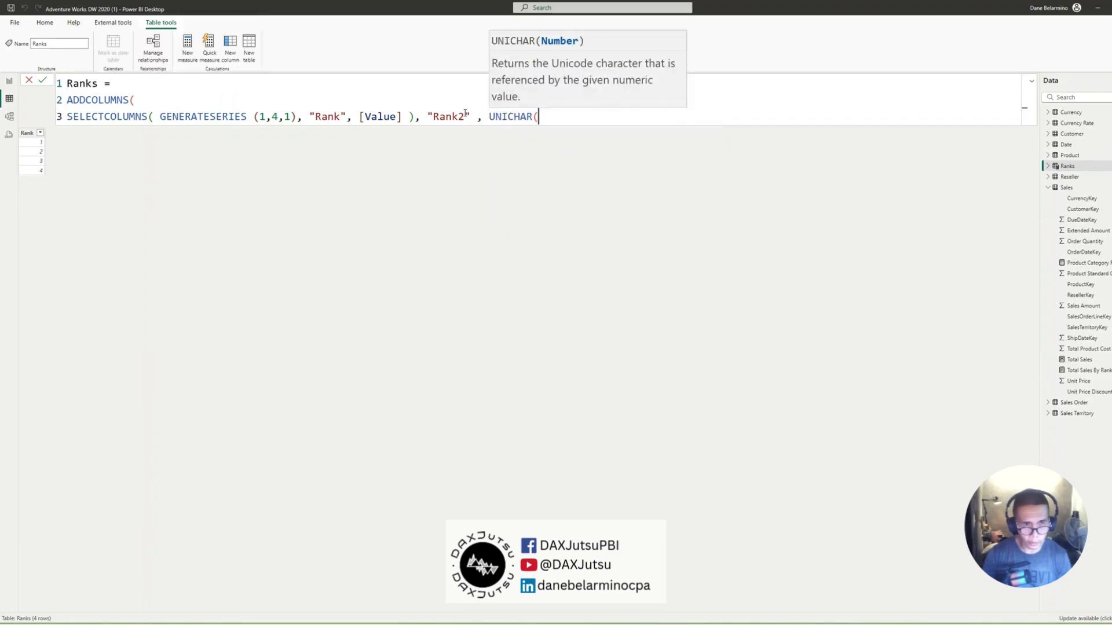
{"action": "type", "text": "820))"}
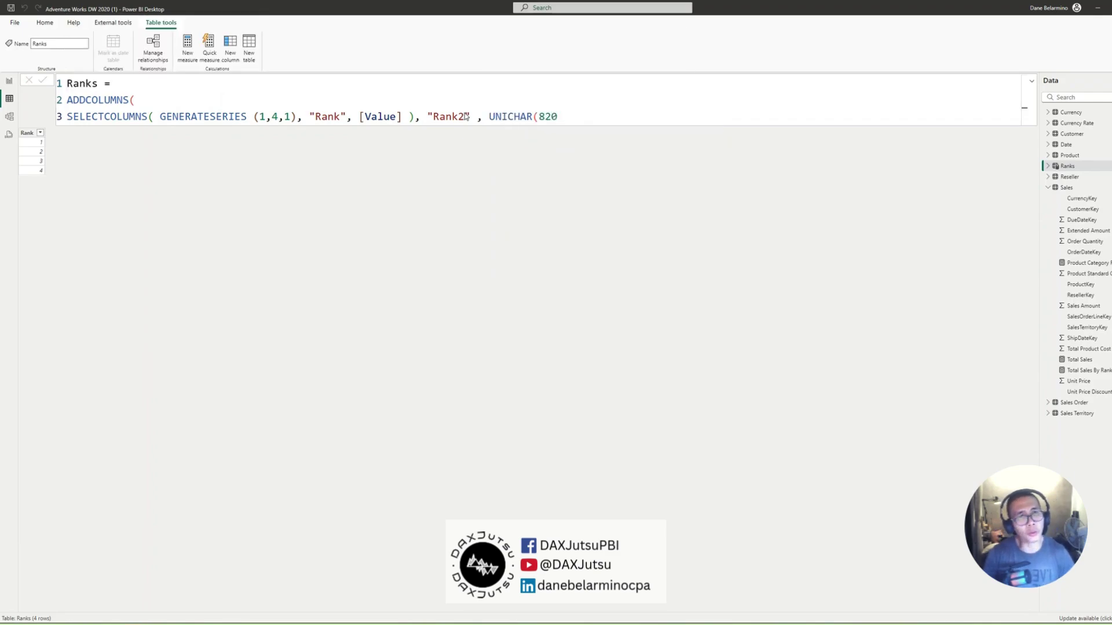
{"action": "key", "text": "Return"}
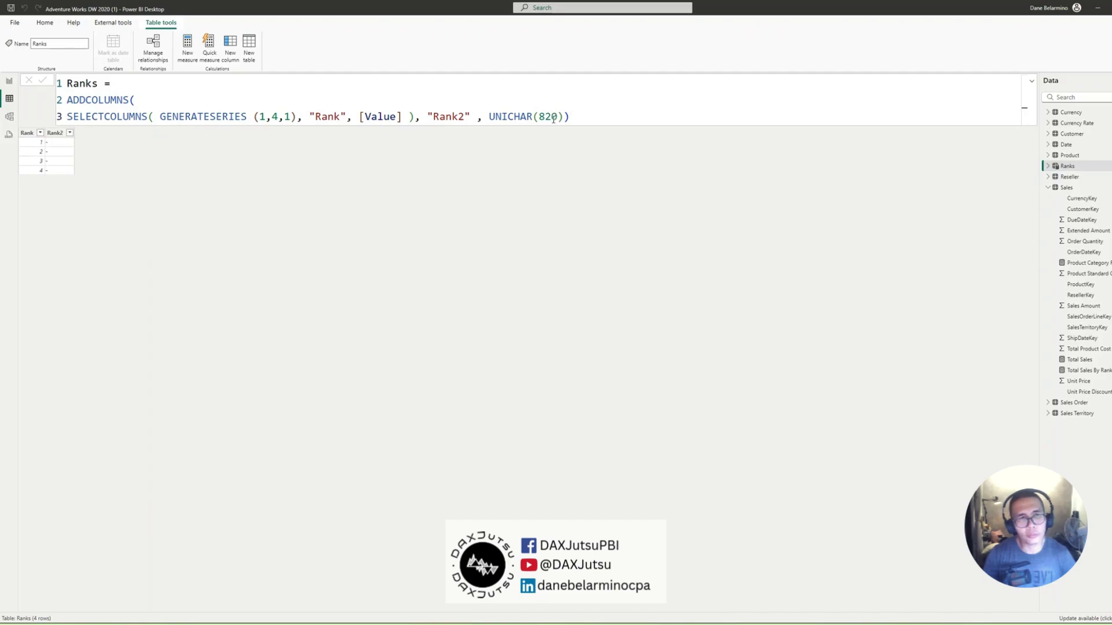
Change the Rank2 character code from UNICHAR(820) to UNICHAR(8203).
{"action": "left_click", "coordinate": [556, 117]}
{"action": "type", "text": "3"}
{"action": "key", "text": "Return"}
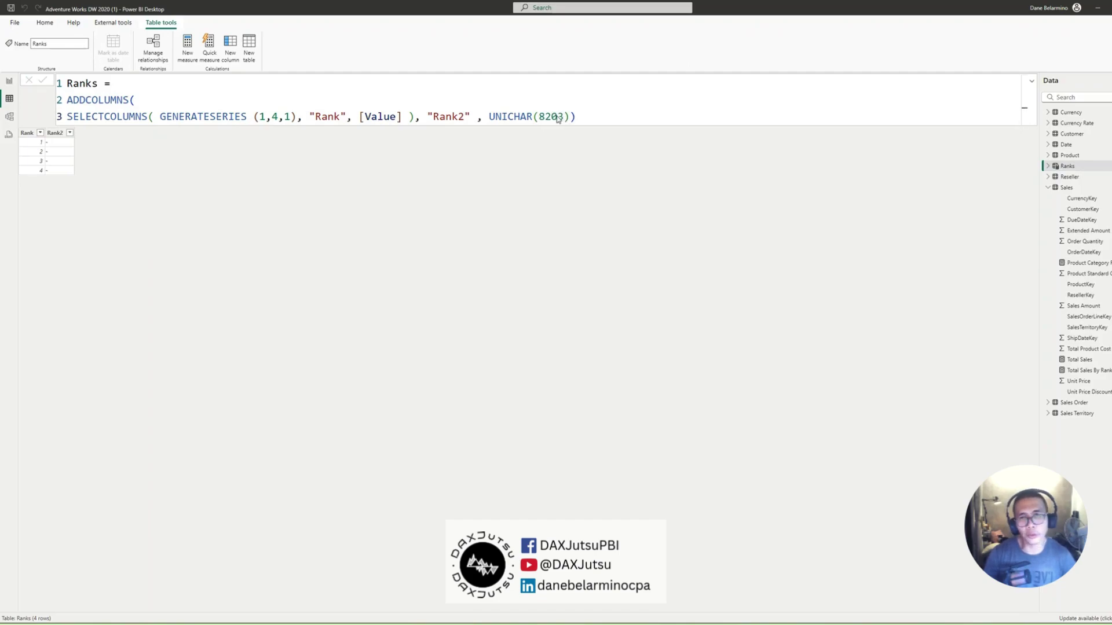
Wrap UNICHAR(8203) in REPT(..., [Rank]) so Rank2 repeats the character per rank.
{"action": "left_click", "coordinate": [488, 116]}
{"action": "type", "text": "rep"}
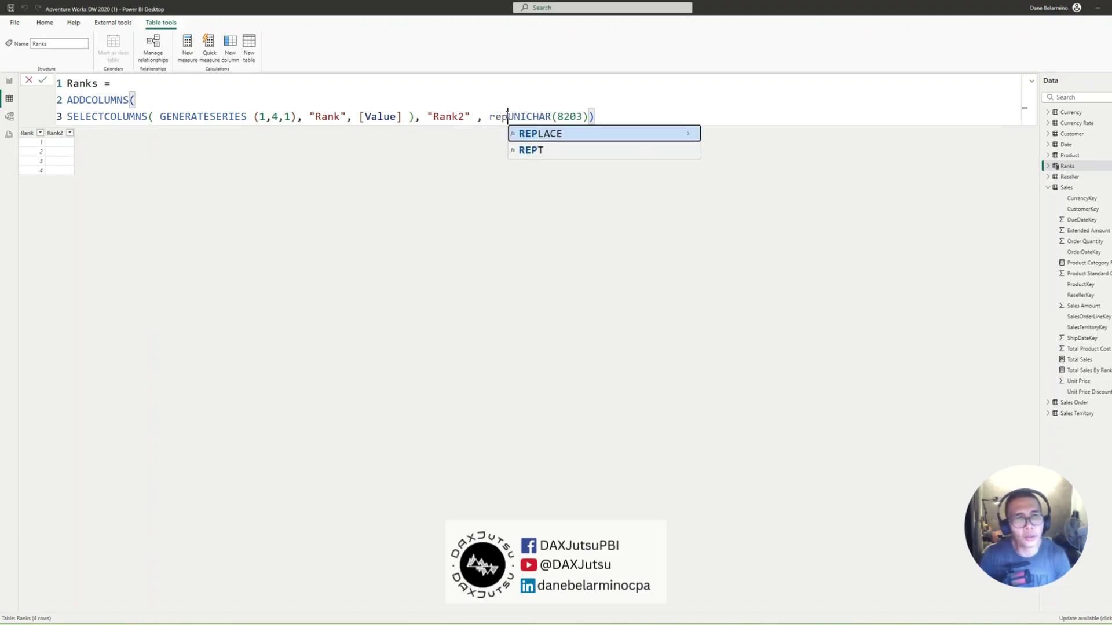
{"action": "type", "text": "t"}
{"action": "key", "text": "Tab"}
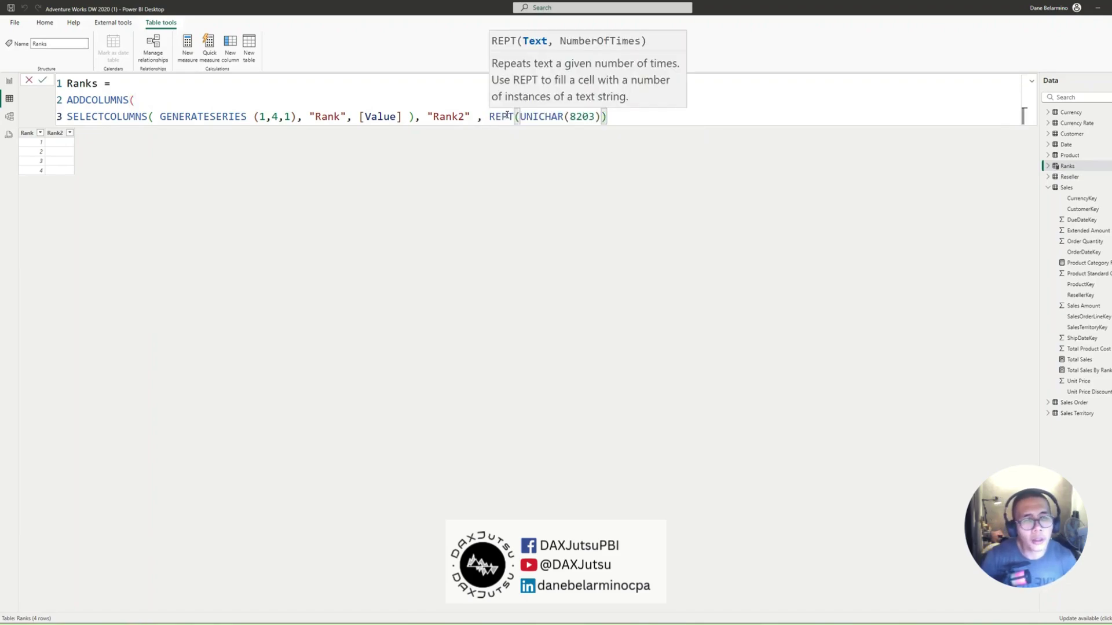
{"action": "left_click", "coordinate": [599, 116]}
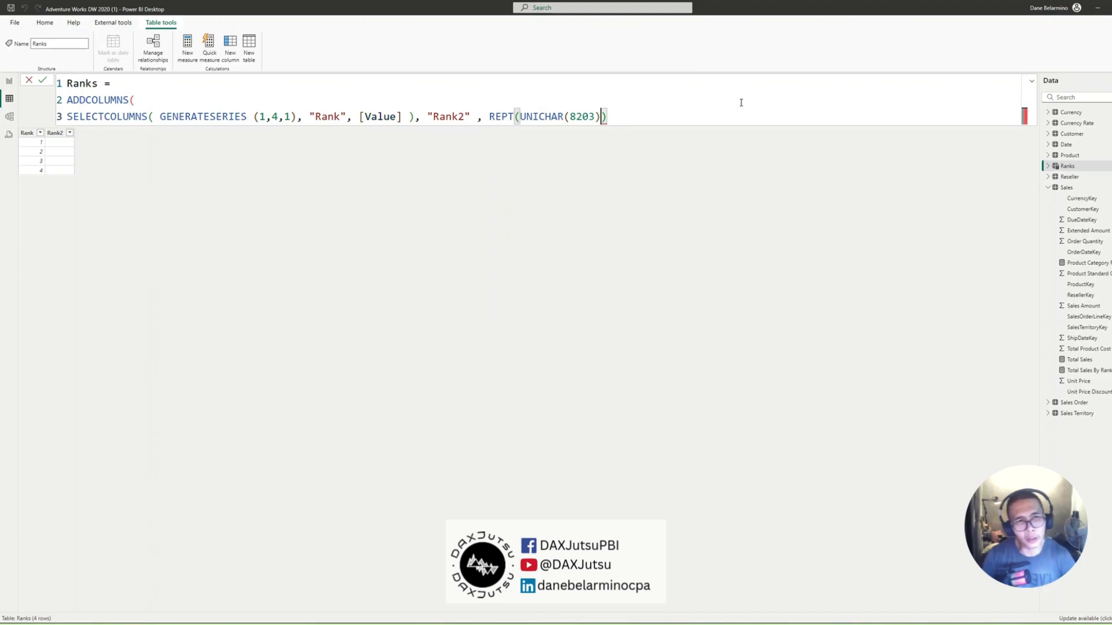
{"action": "type", "text": ", "}
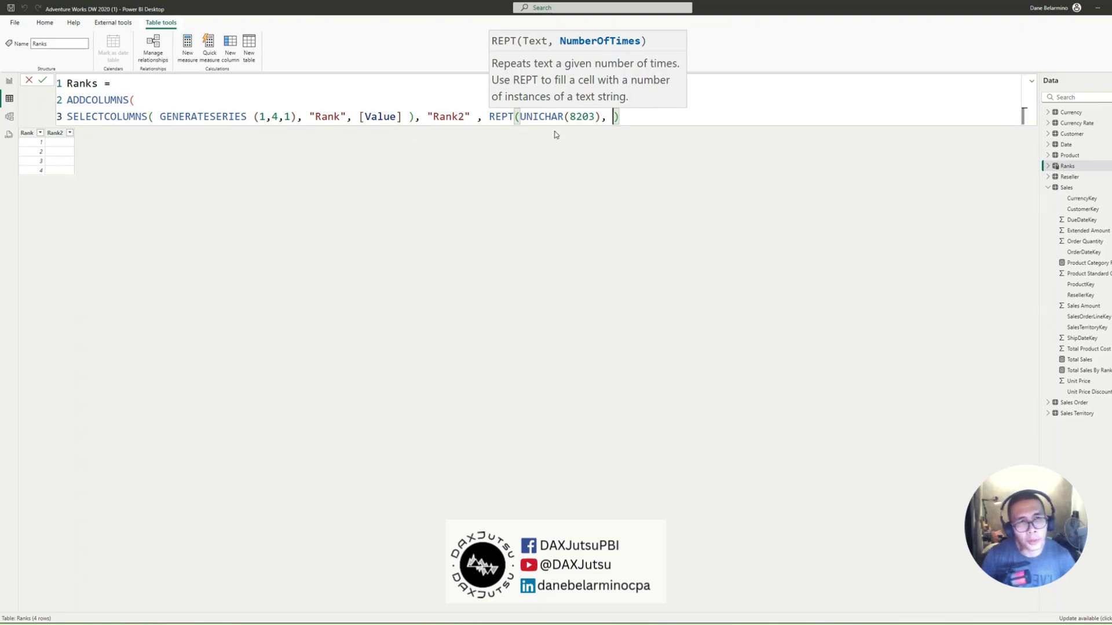
{"action": "type", "text": "[rank"}
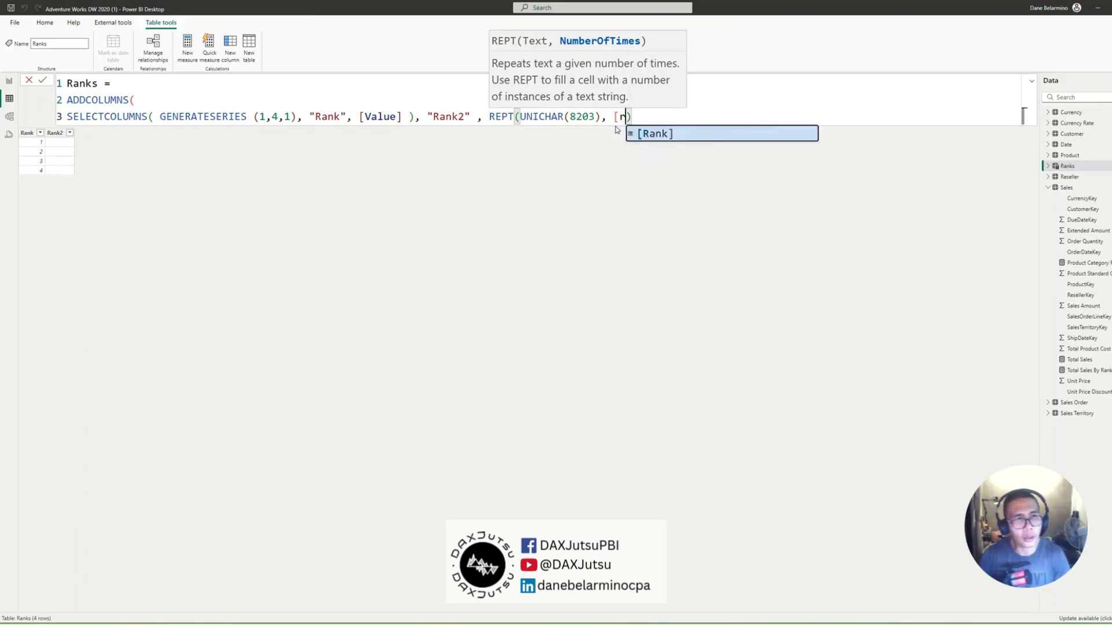
{"action": "key", "text": "Tab"}
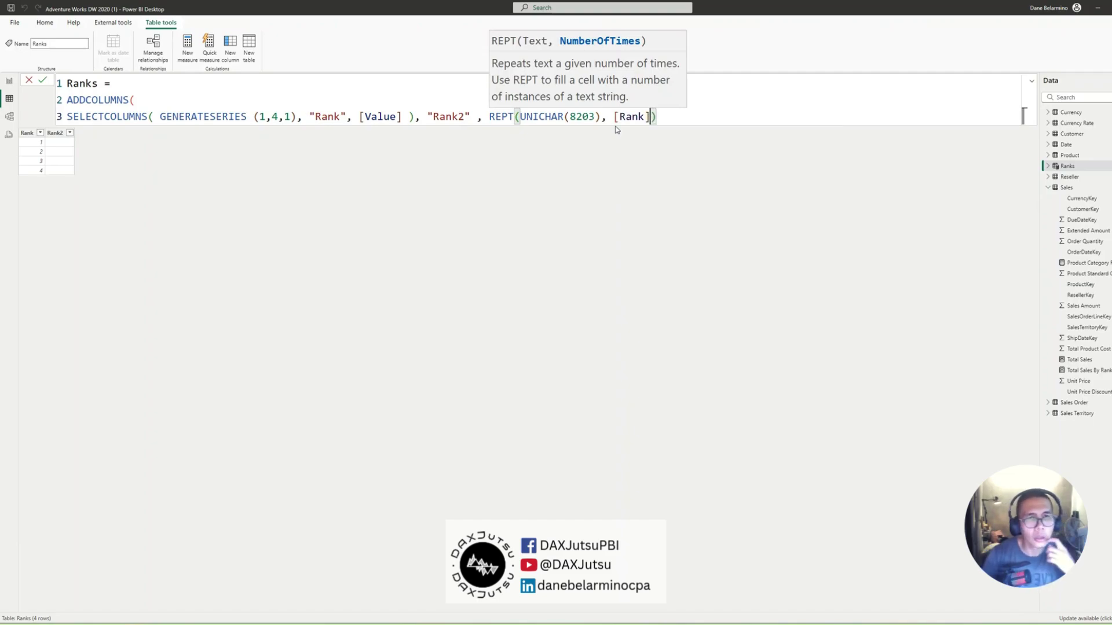
{"action": "left_click", "coordinate": [682, 119]}
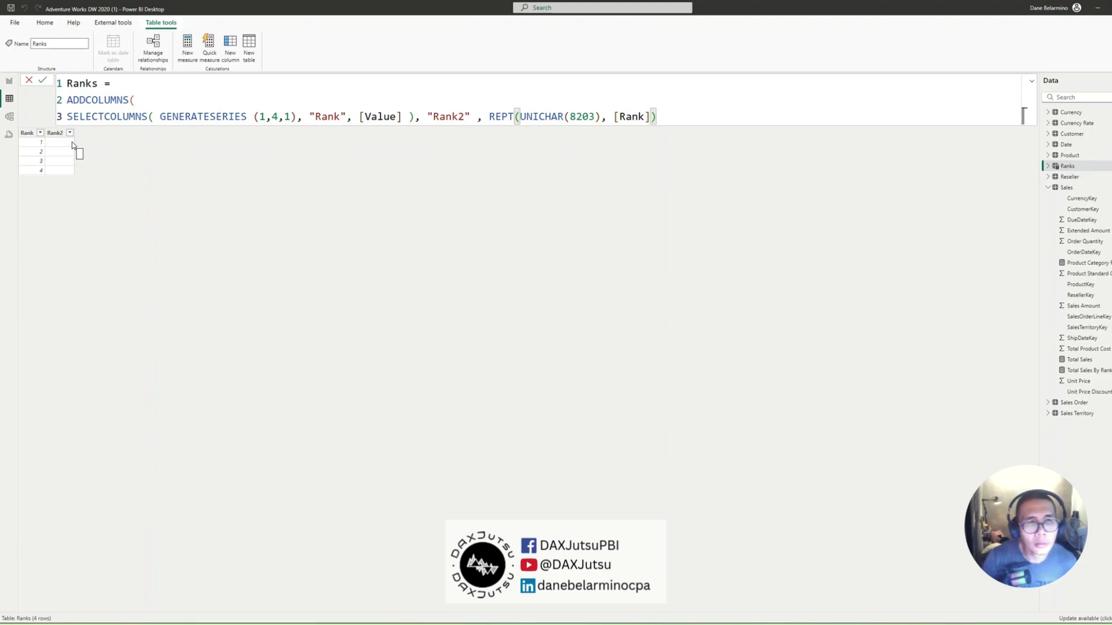
{"action": "type", "text": ")"}
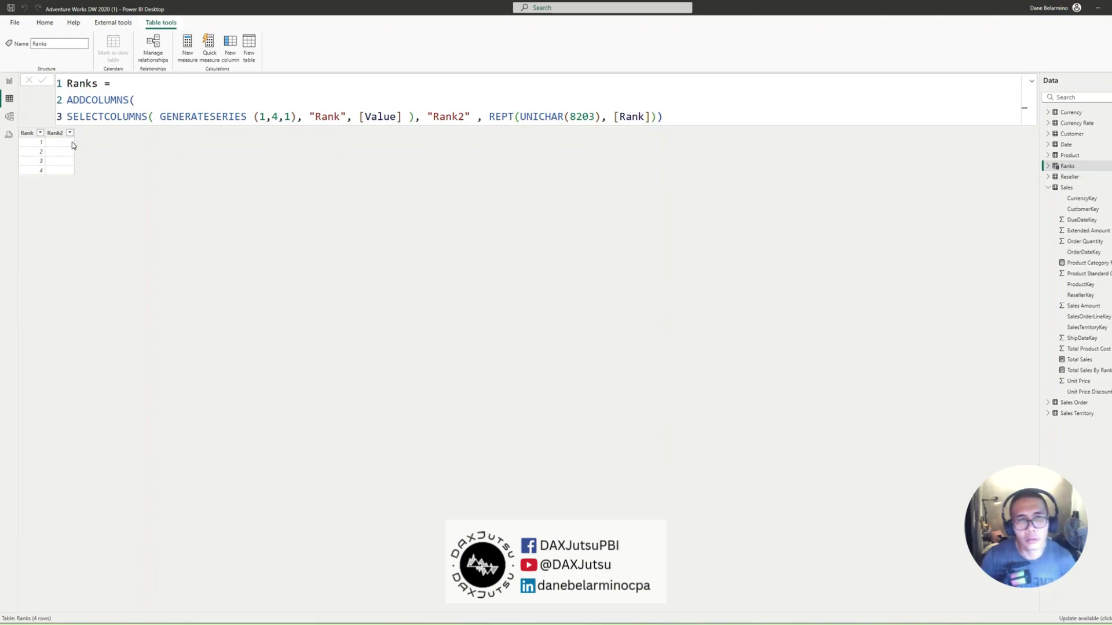
{"action": "key", "text": "Return"}
In Report view, narrow the right matrix and add a resized Rank2 slicer beside it.
{"action": "left_click", "coordinate": [9, 81]}
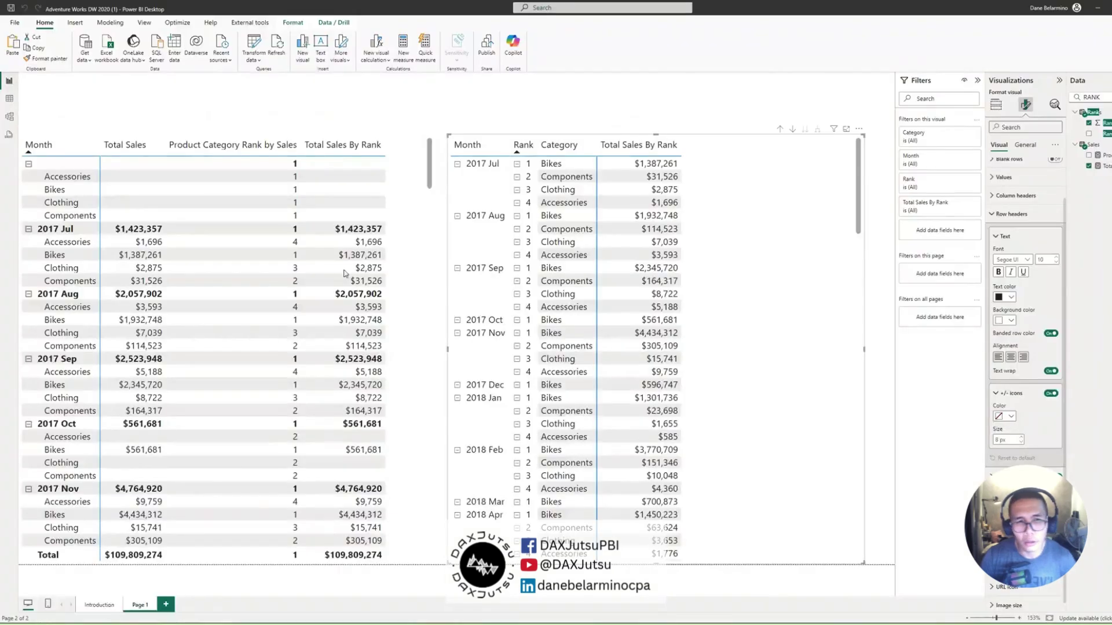
{"action": "left_click_drag", "start_coordinate": [864, 135], "coordinate": [780, 139]}
{"action": "left_click_drag", "start_coordinate": [1097, 133], "coordinate": [805, 131]}
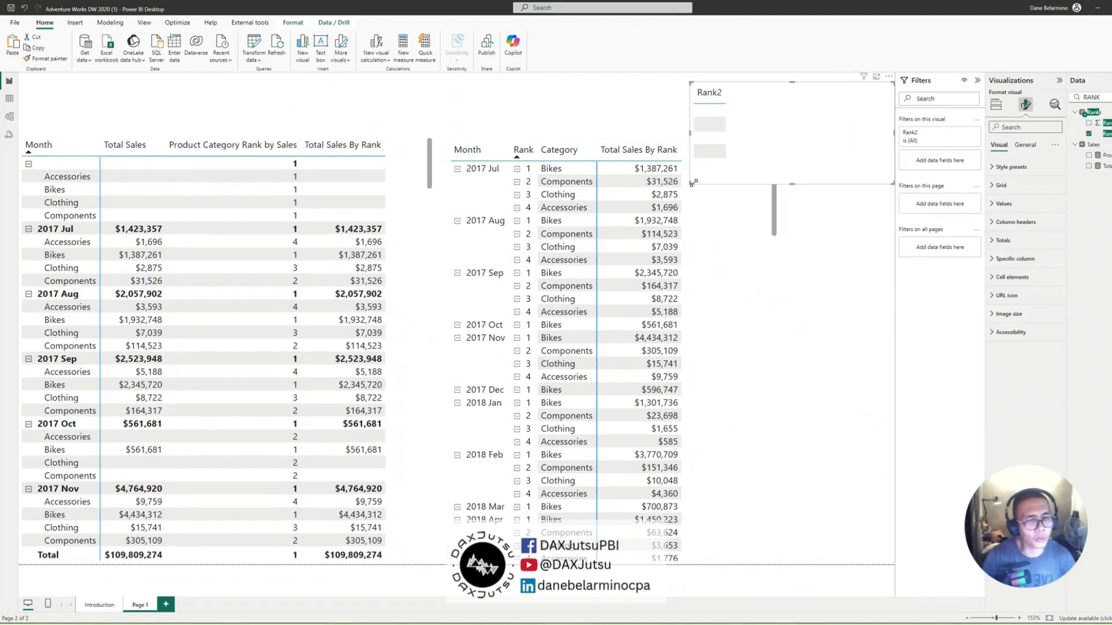
{"action": "left_click_drag", "start_coordinate": [691, 183], "coordinate": [815, 279]}
{"action": "left_click_drag", "start_coordinate": [854, 203], "coordinate": [861, 277]}
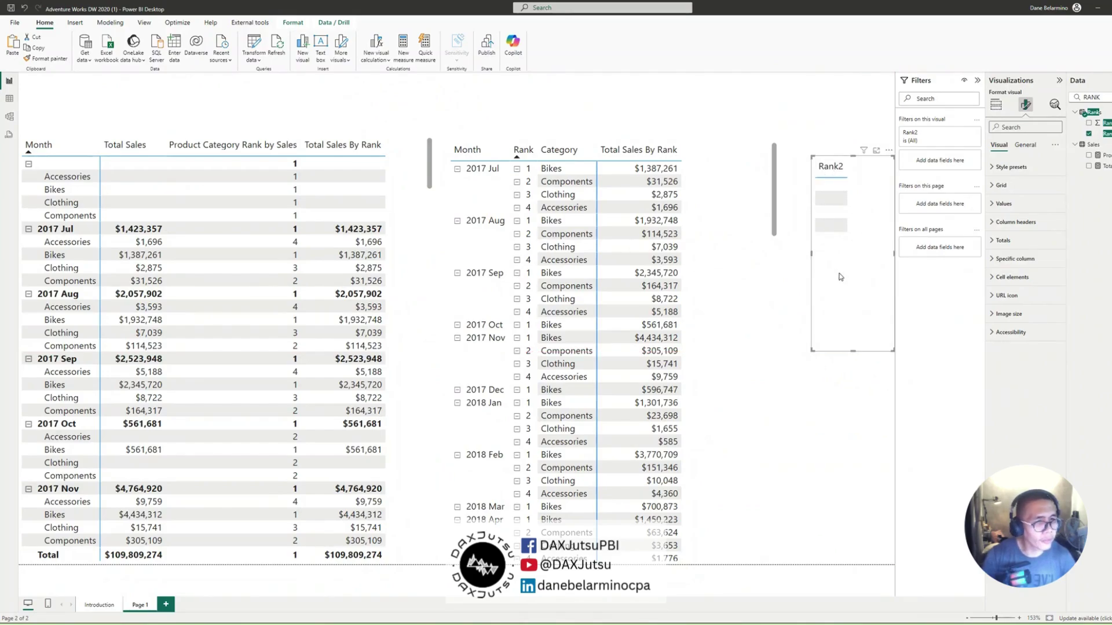
Replace Rank with Rank2 in the right matrix's Rows and expand down to Category.
{"action": "left_click", "coordinate": [778, 156]}
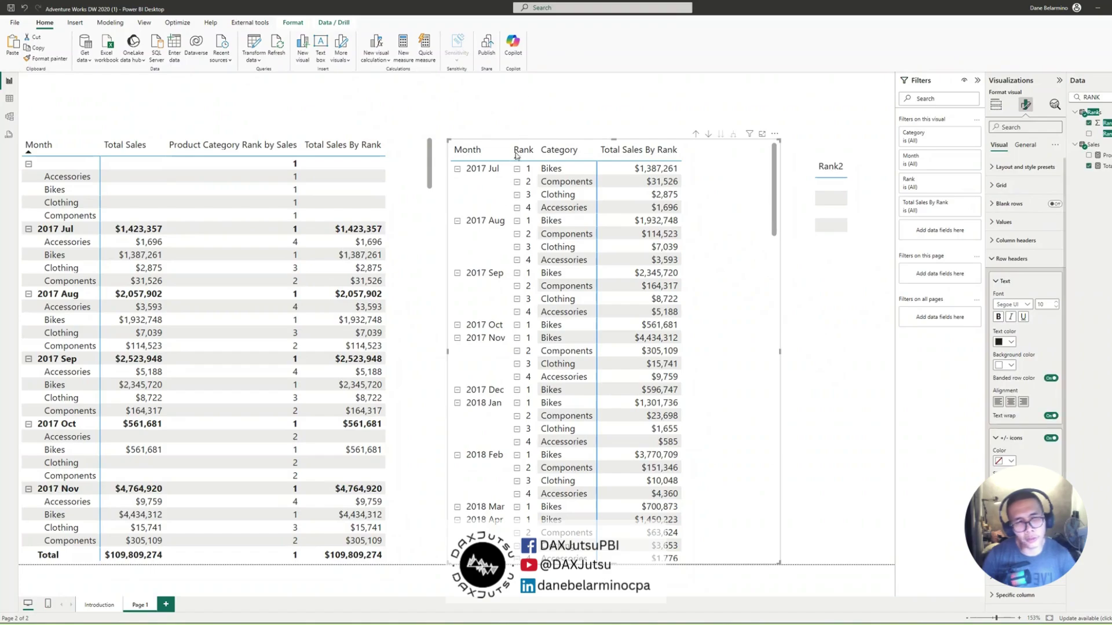
{"action": "left_click", "coordinate": [996, 104]}
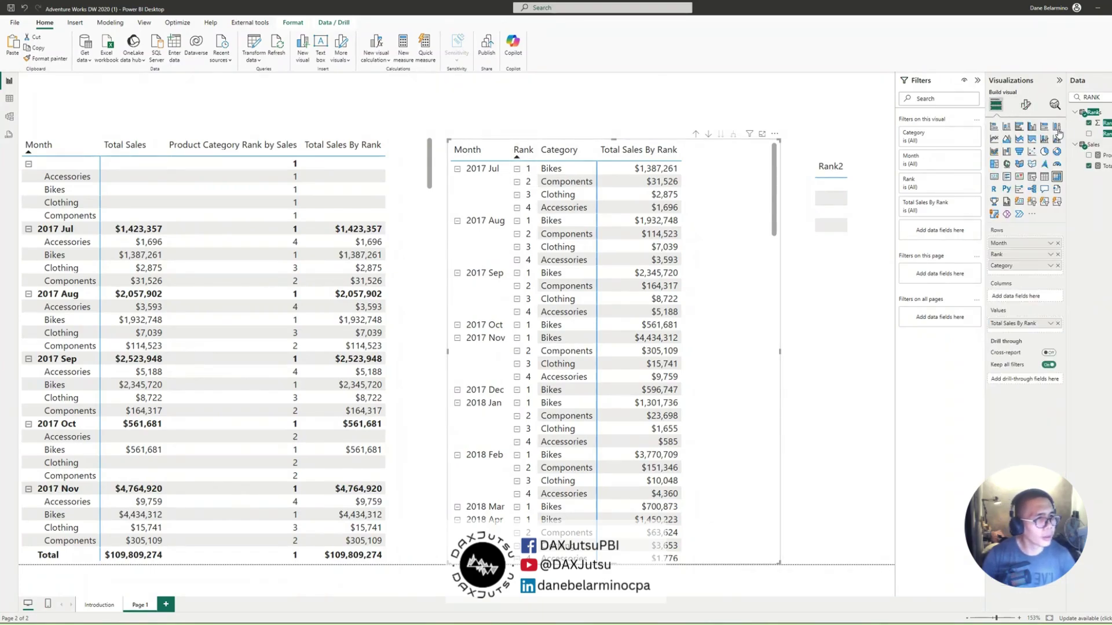
{"action": "left_click_drag", "start_coordinate": [1100, 133], "coordinate": [1056, 262]}
{"action": "left_click", "coordinate": [1057, 254]}
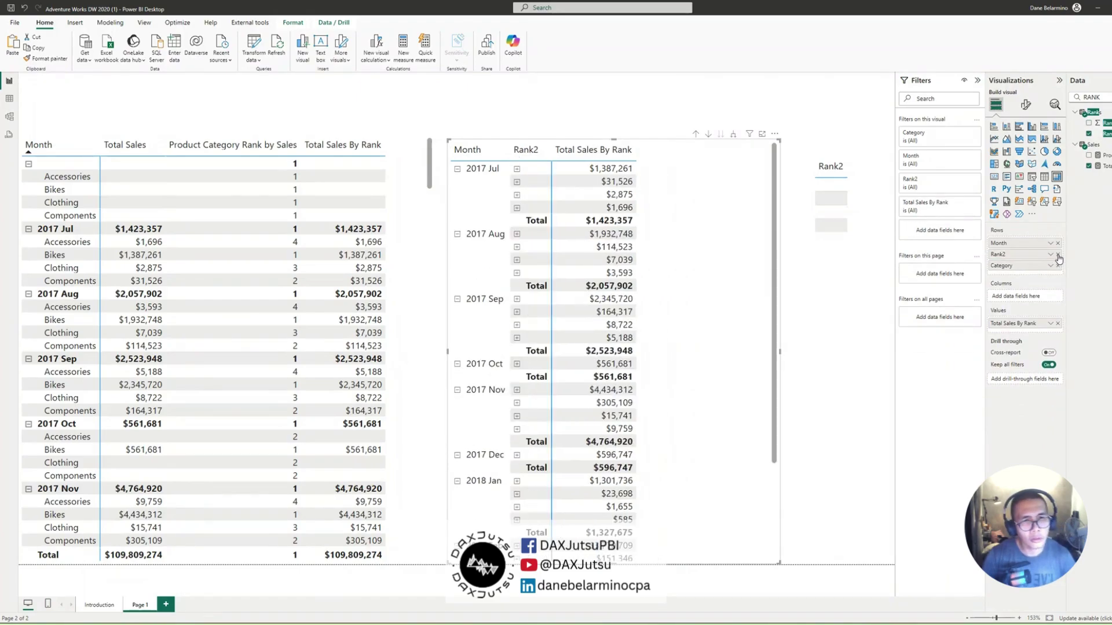
{"action": "left_click", "coordinate": [1026, 105]}
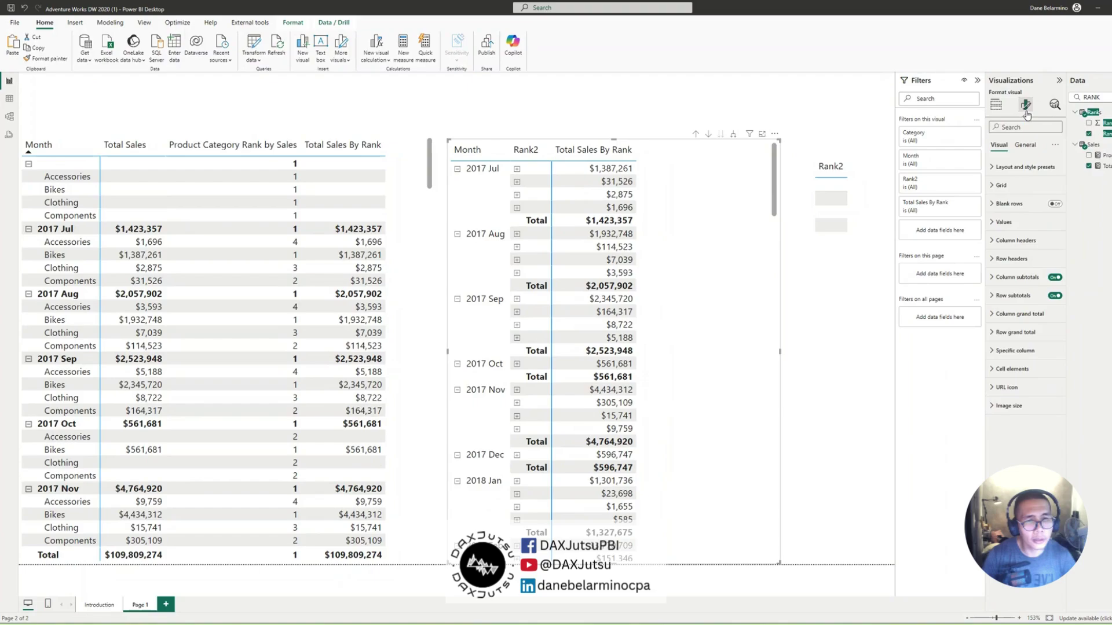
{"action": "left_click", "coordinate": [733, 133]}
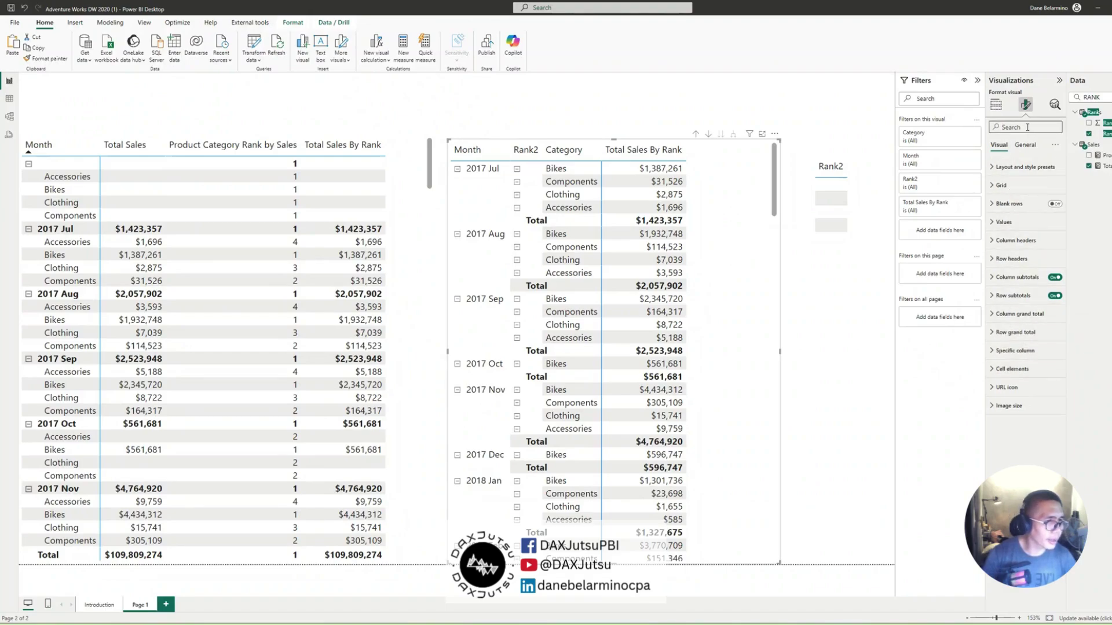
Turn off the matrix's row +/- icons and rename the Rank2 row field to a blank name.
{"action": "type", "text": "+"}
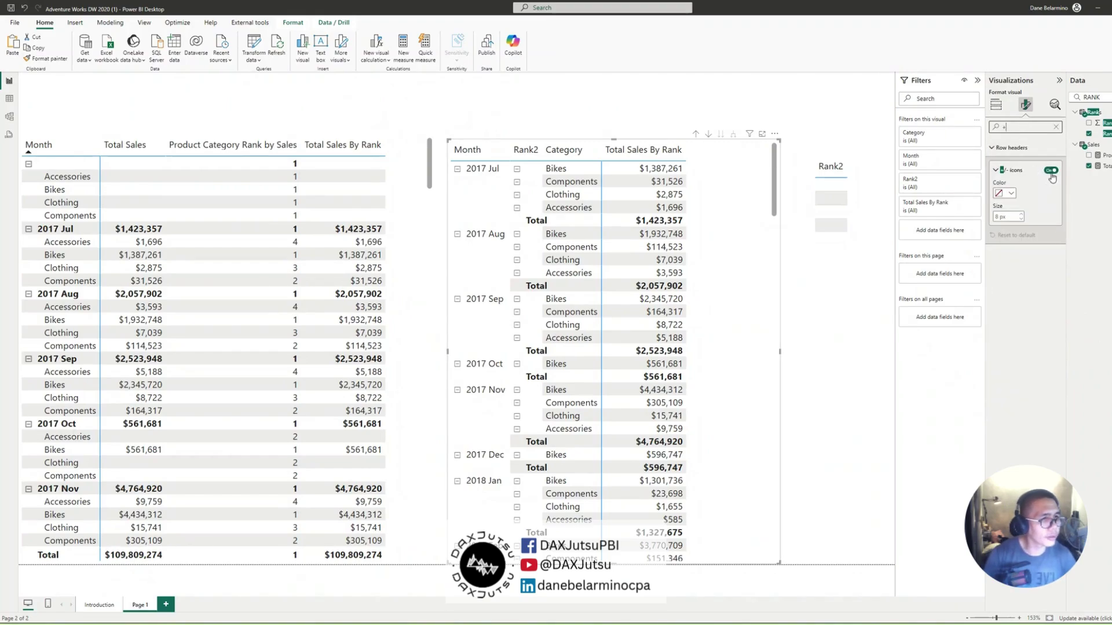
{"action": "left_click", "coordinate": [1050, 170]}
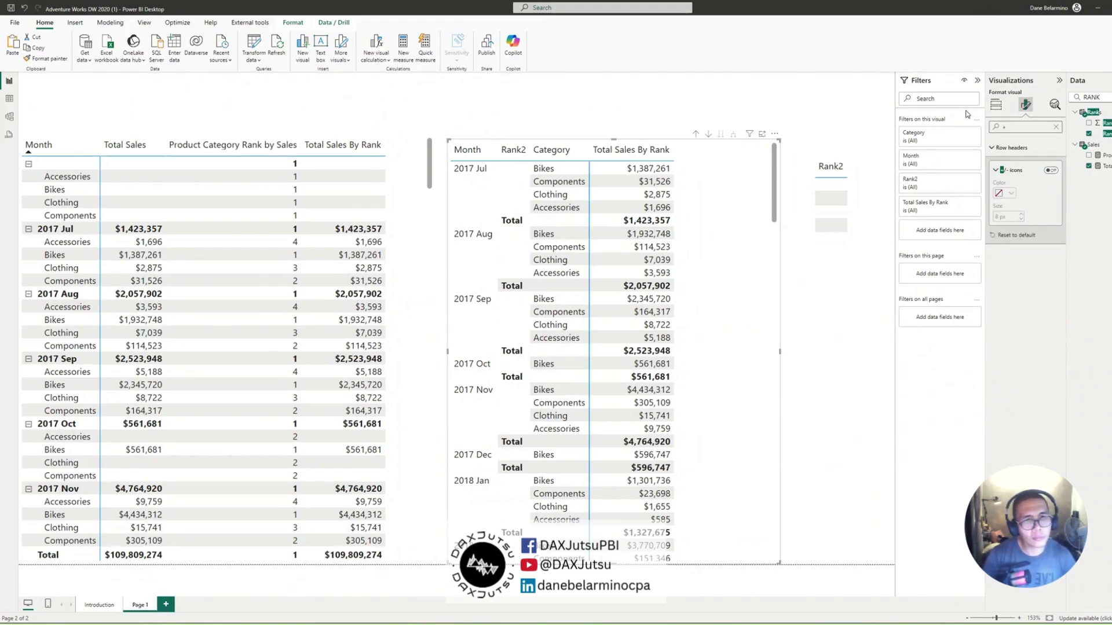
{"action": "left_click", "coordinate": [995, 106]}
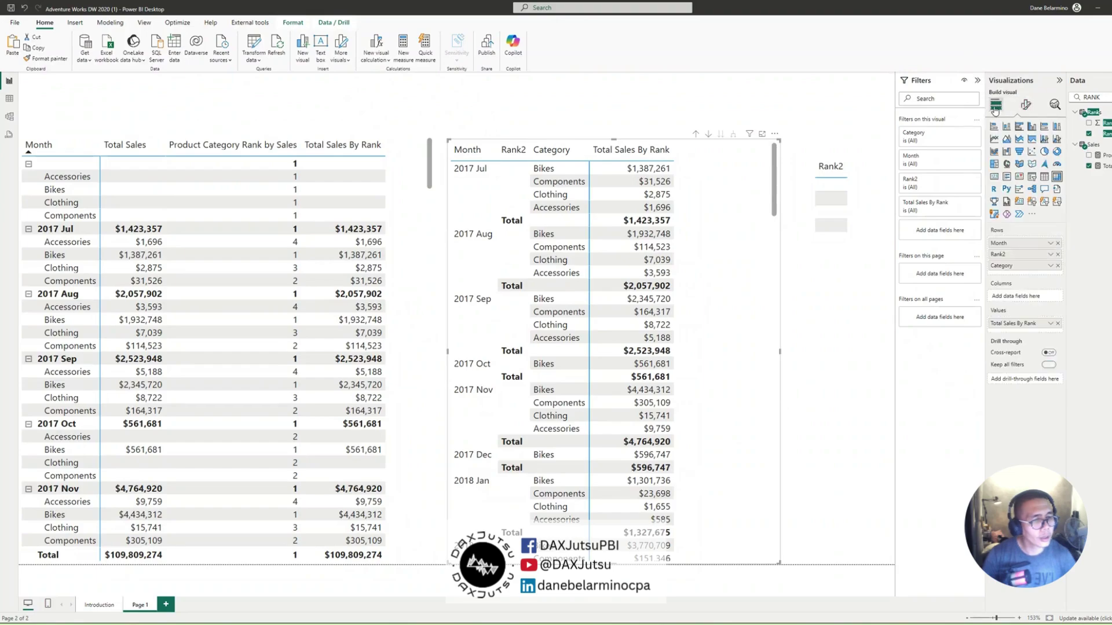
{"action": "double_click", "coordinate": [1008, 255]}
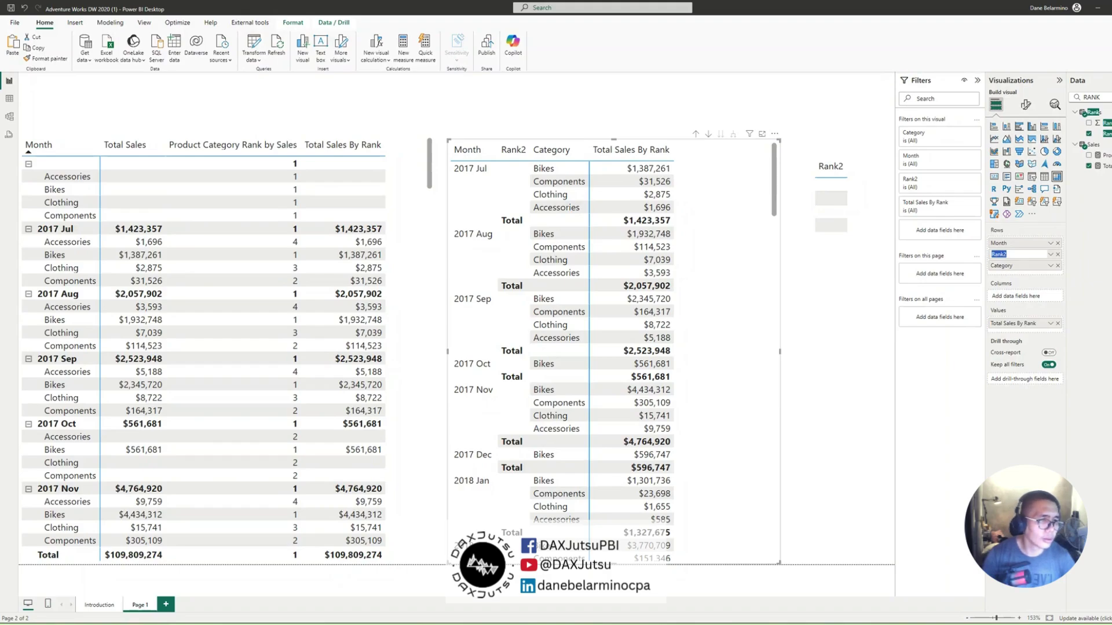
{"action": "key", "text": "BackSpace"}
{"action": "key", "text": "Return"}
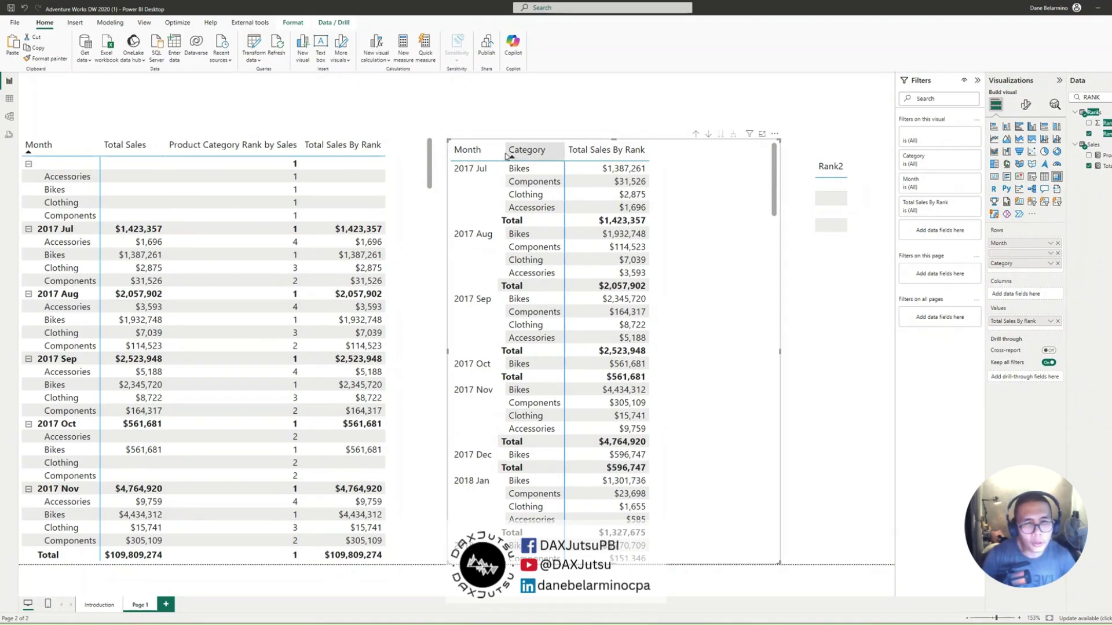
Collapse the blank column gap before Category and narrow the right matrix visual.
{"action": "left_click_drag", "start_coordinate": [504, 150], "coordinate": [497, 148]}
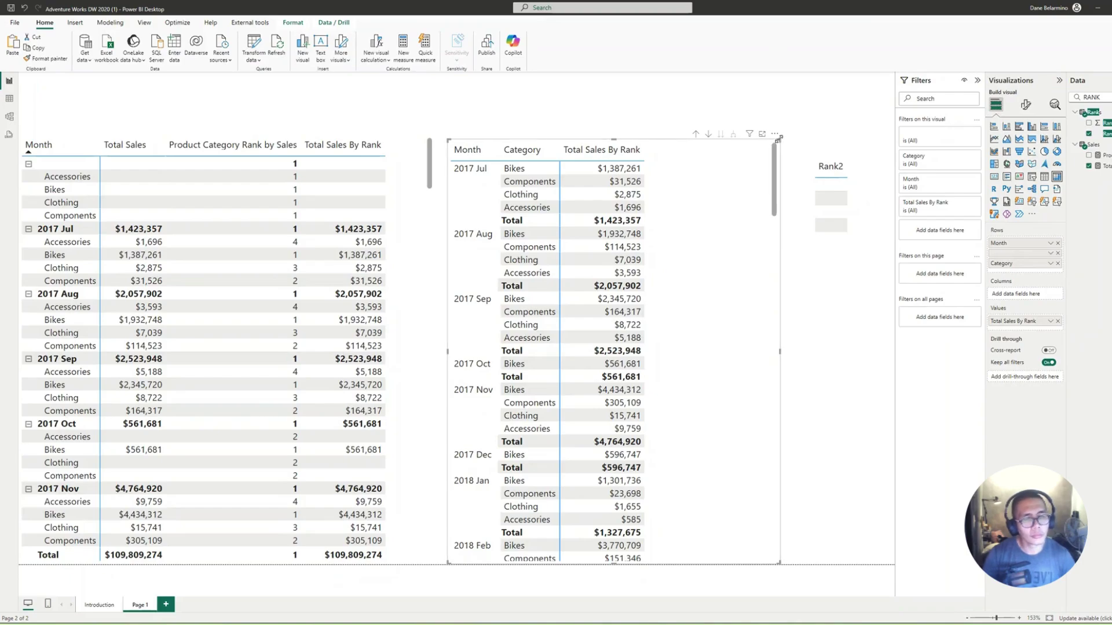
{"action": "left_click_drag", "start_coordinate": [780, 141], "coordinate": [680, 137]}
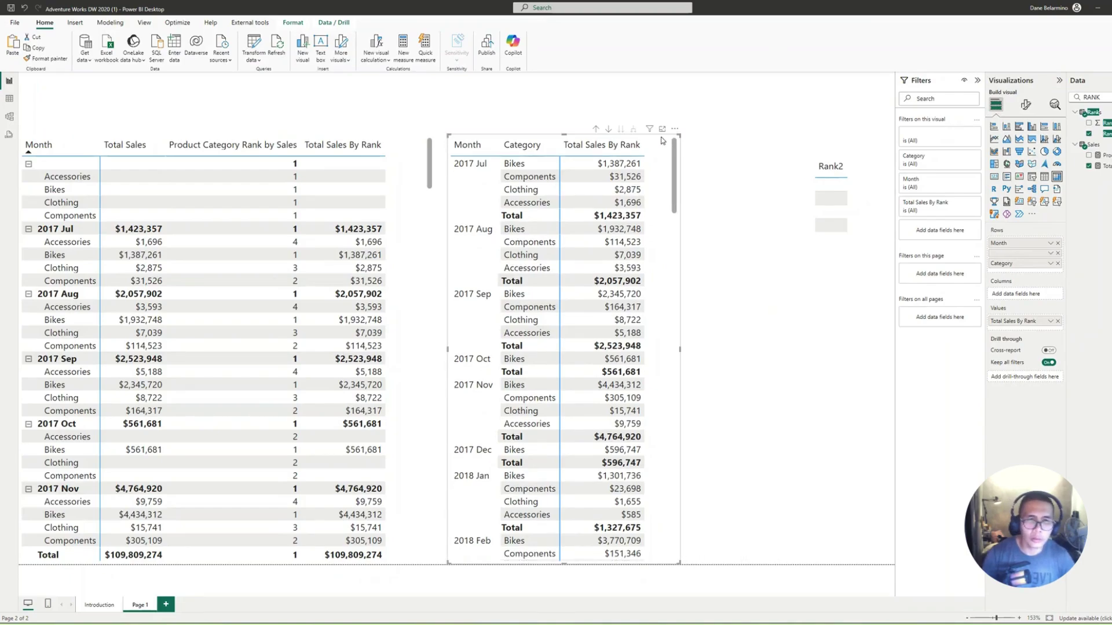
{"action": "scroll", "coordinate": [658, 240], "scroll_direction": "down", "scroll_amount": 3}
{"action": "scroll", "coordinate": [657, 240], "scroll_direction": "up", "scroll_amount": 3}
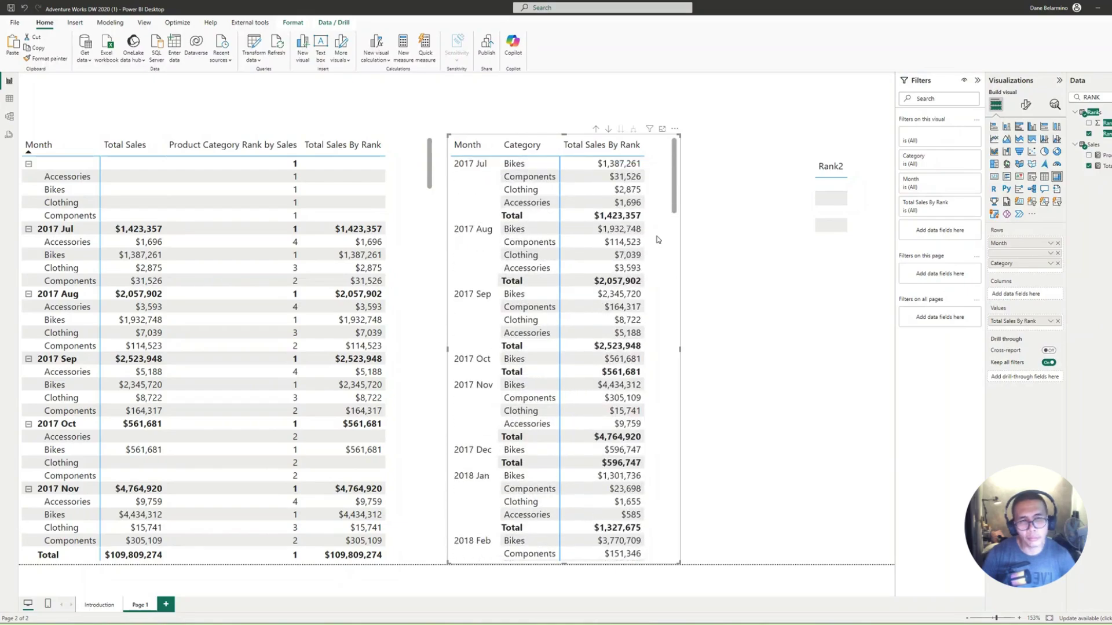